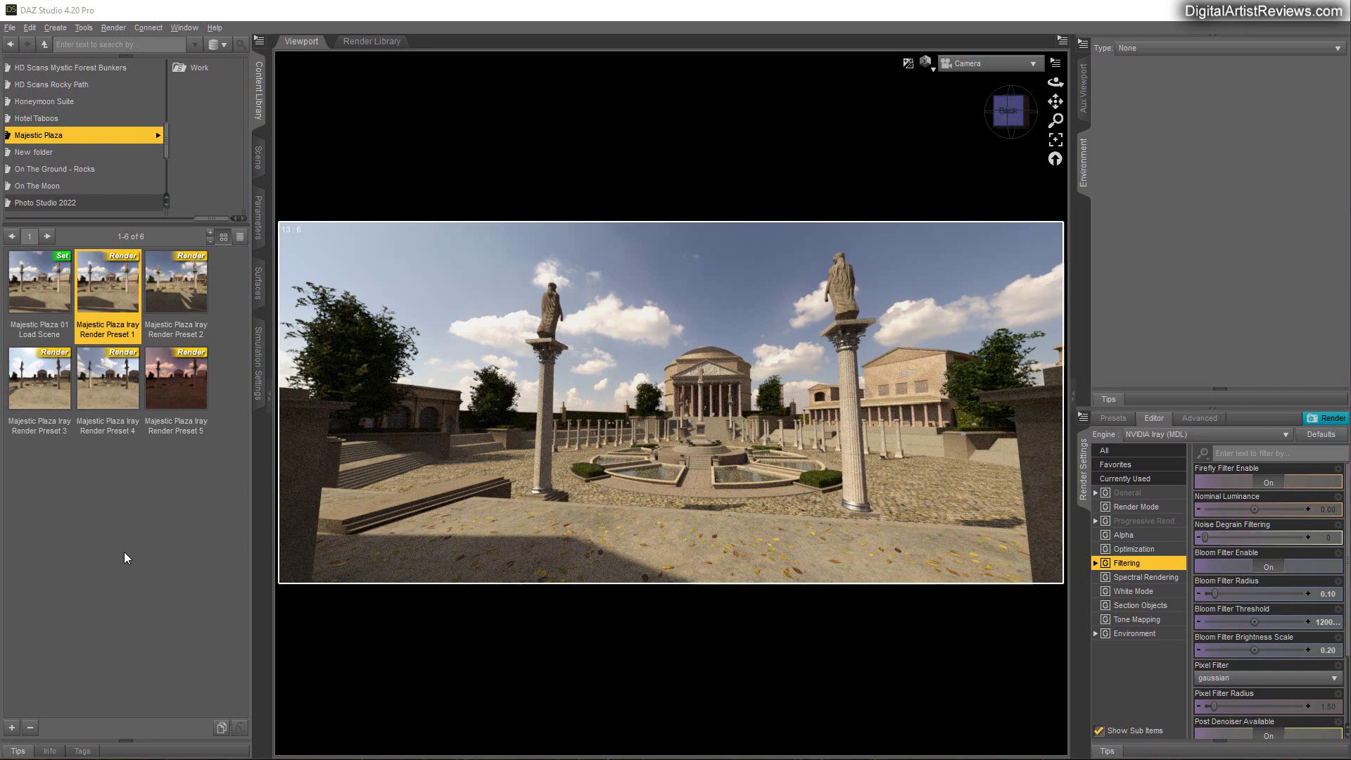
Select a statue column in the plaza viewport
{"action": "left_click", "coordinate": [542, 448]}
Preview the plaza through Camera (2), then switch back to the main Camera
{"action": "left_click", "coordinate": [985, 64]}
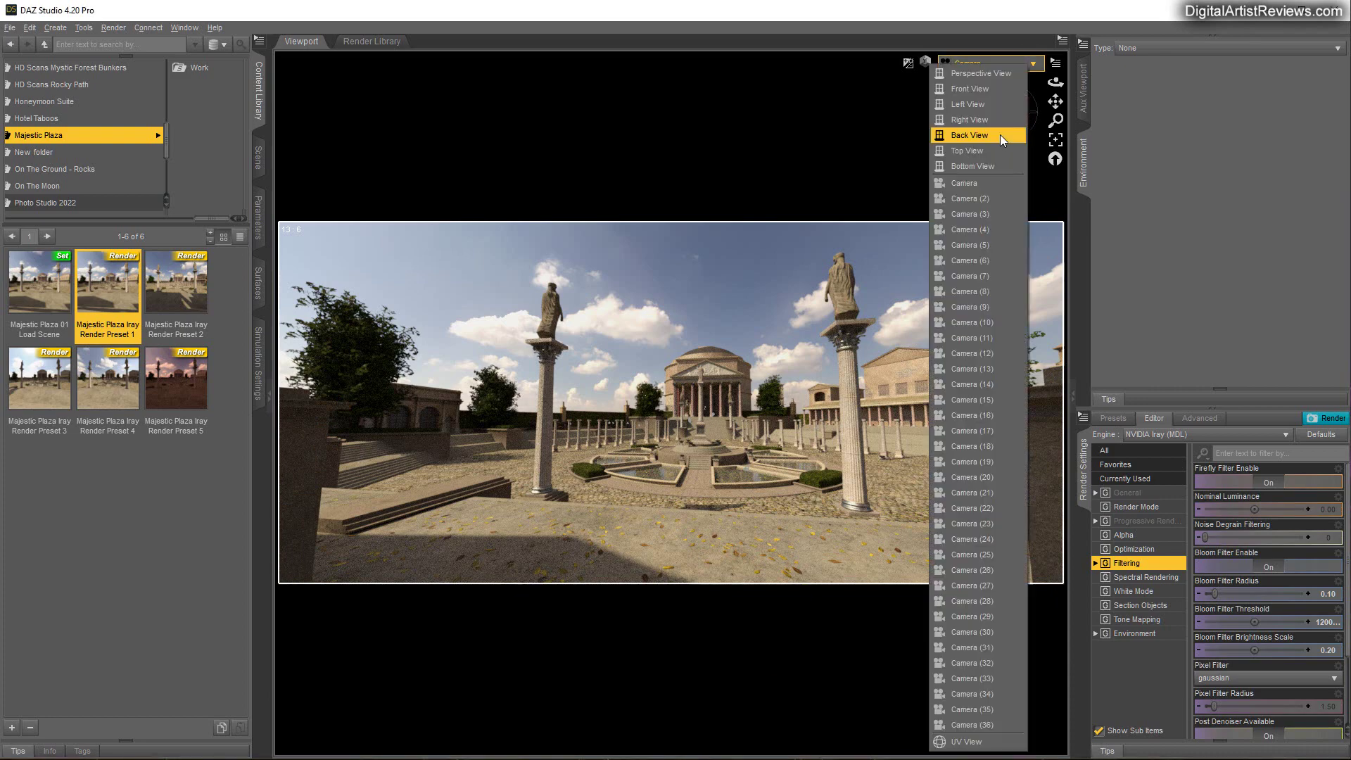
{"action": "left_click", "coordinate": [983, 199]}
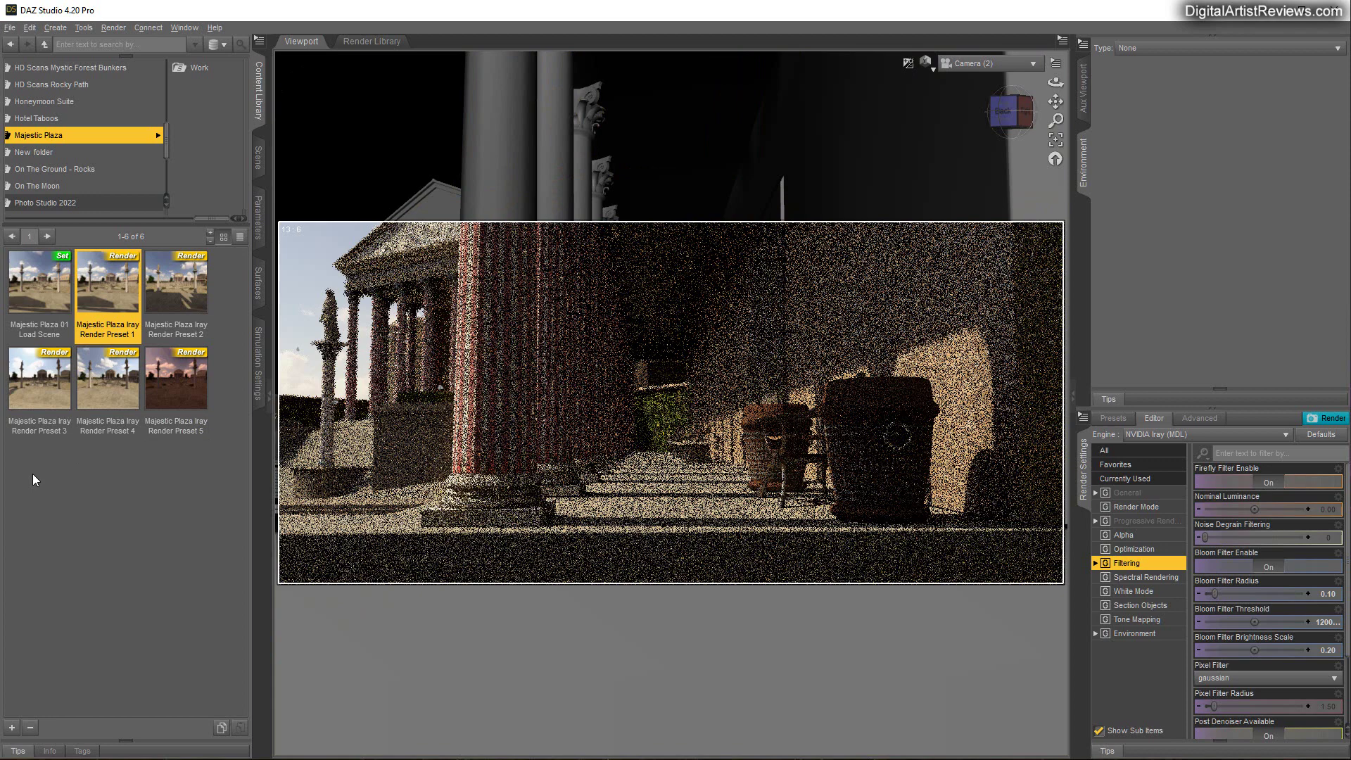
{"action": "left_click", "coordinate": [965, 64]}
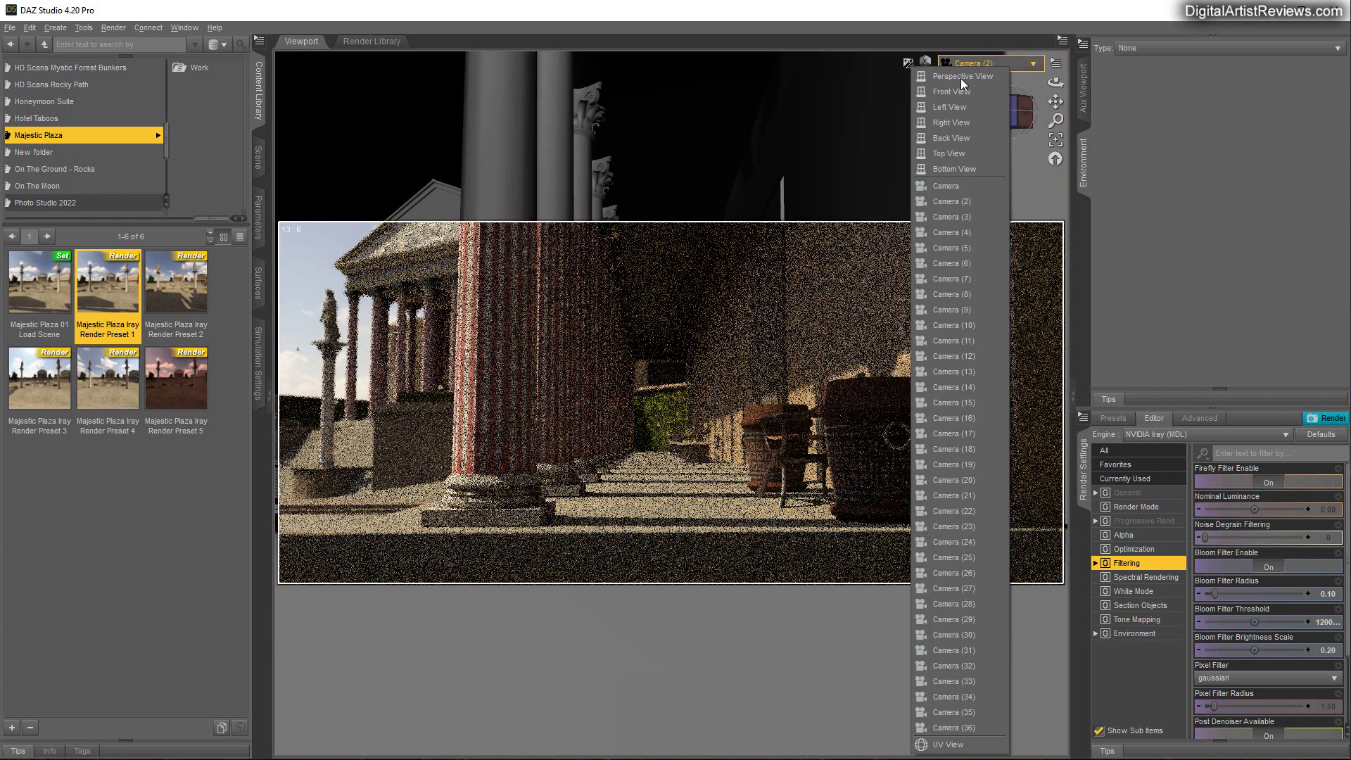
{"action": "left_click", "coordinate": [943, 186]}
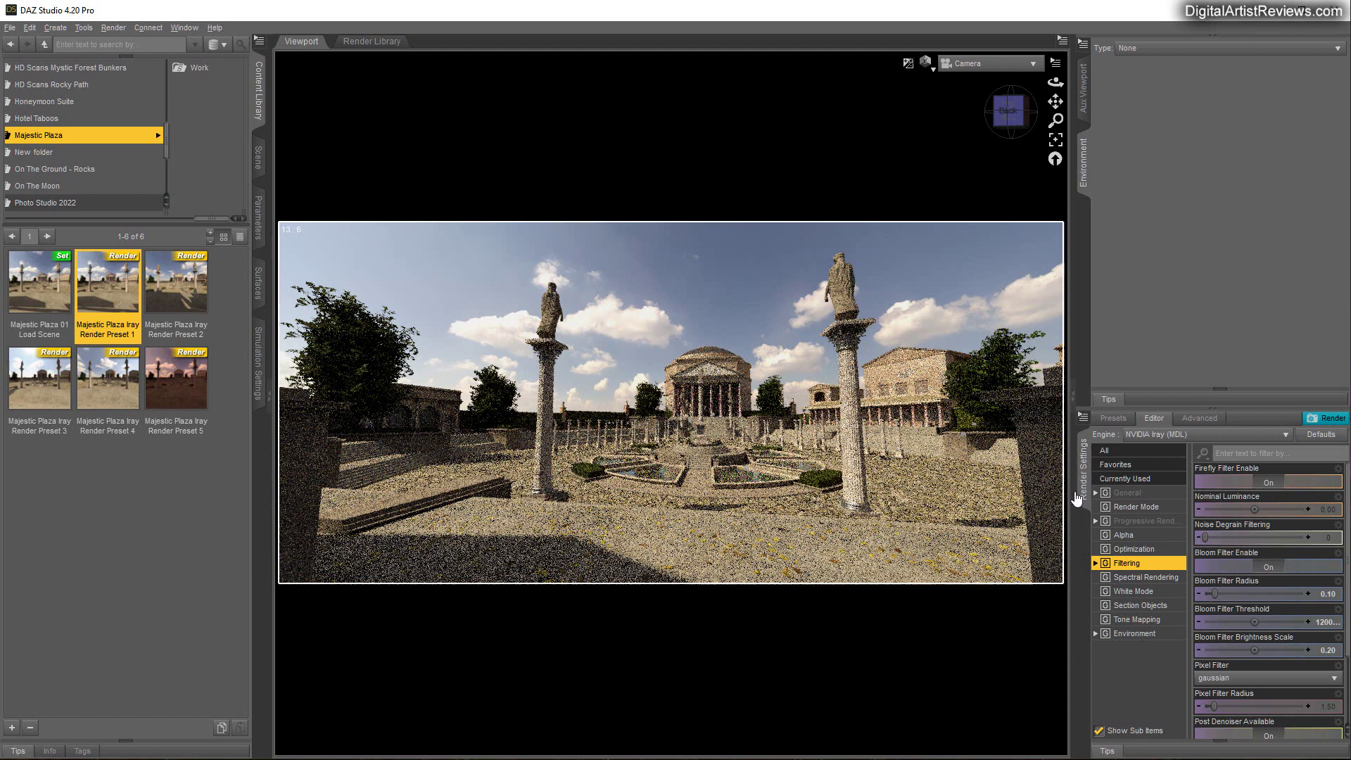
Tint the environment blue in the Environment render settings
{"action": "left_click", "coordinate": [1130, 634]}
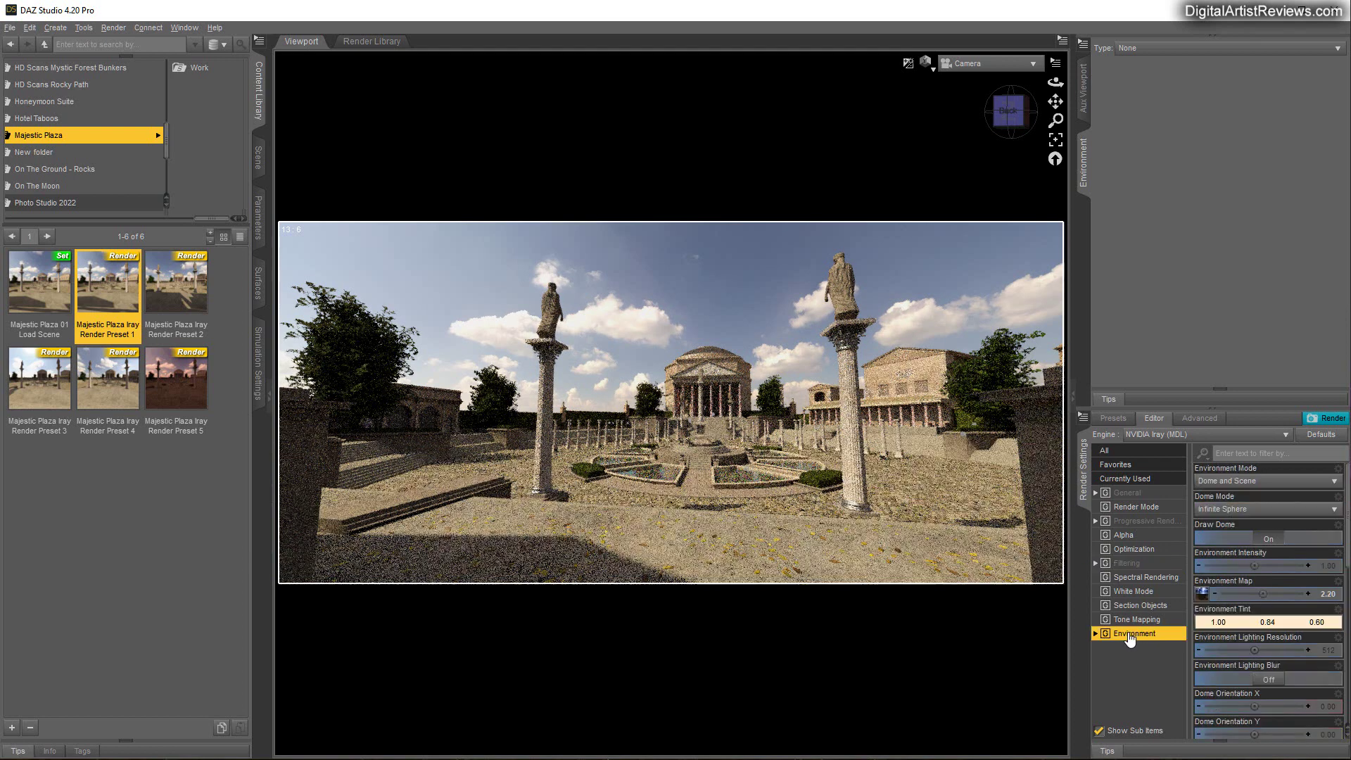
{"action": "left_click", "coordinate": [1241, 626]}
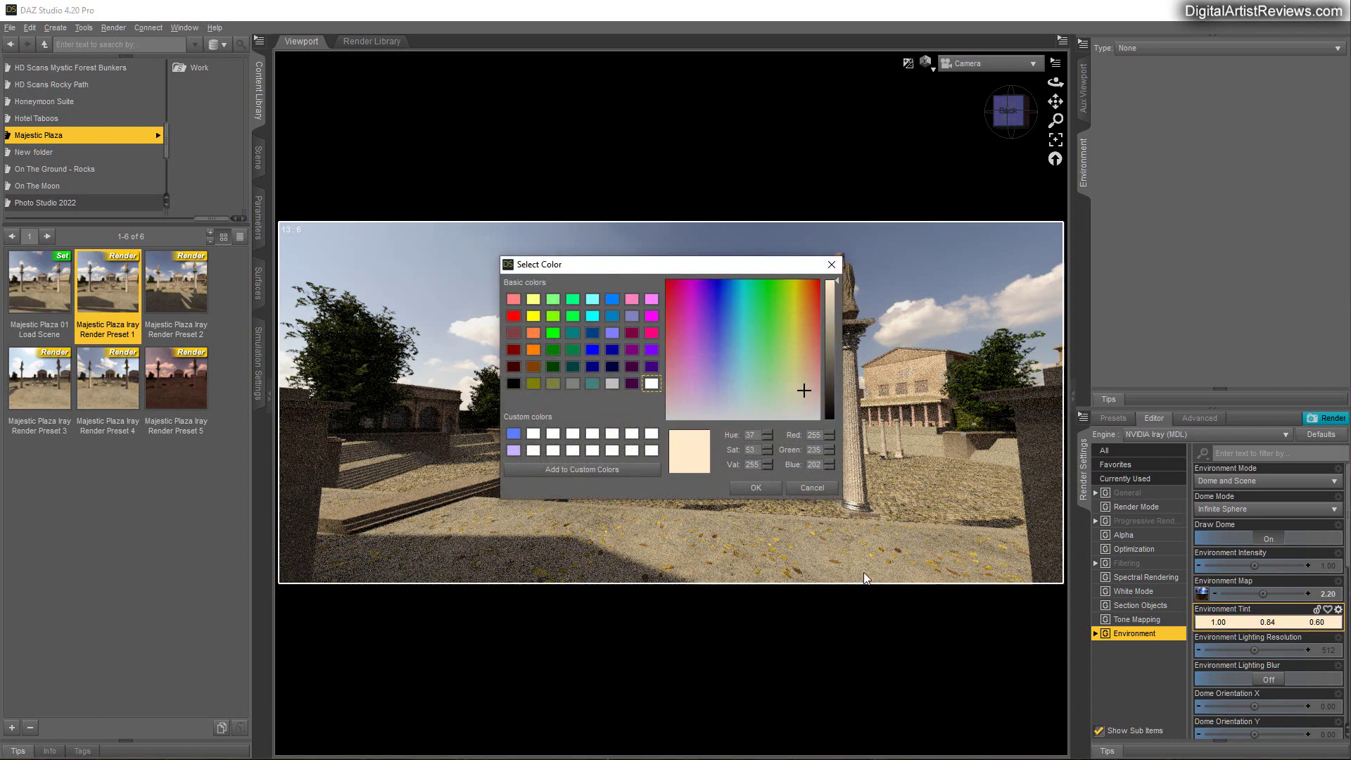
{"action": "left_click_drag", "start_coordinate": [719, 367], "coordinate": [716, 331]}
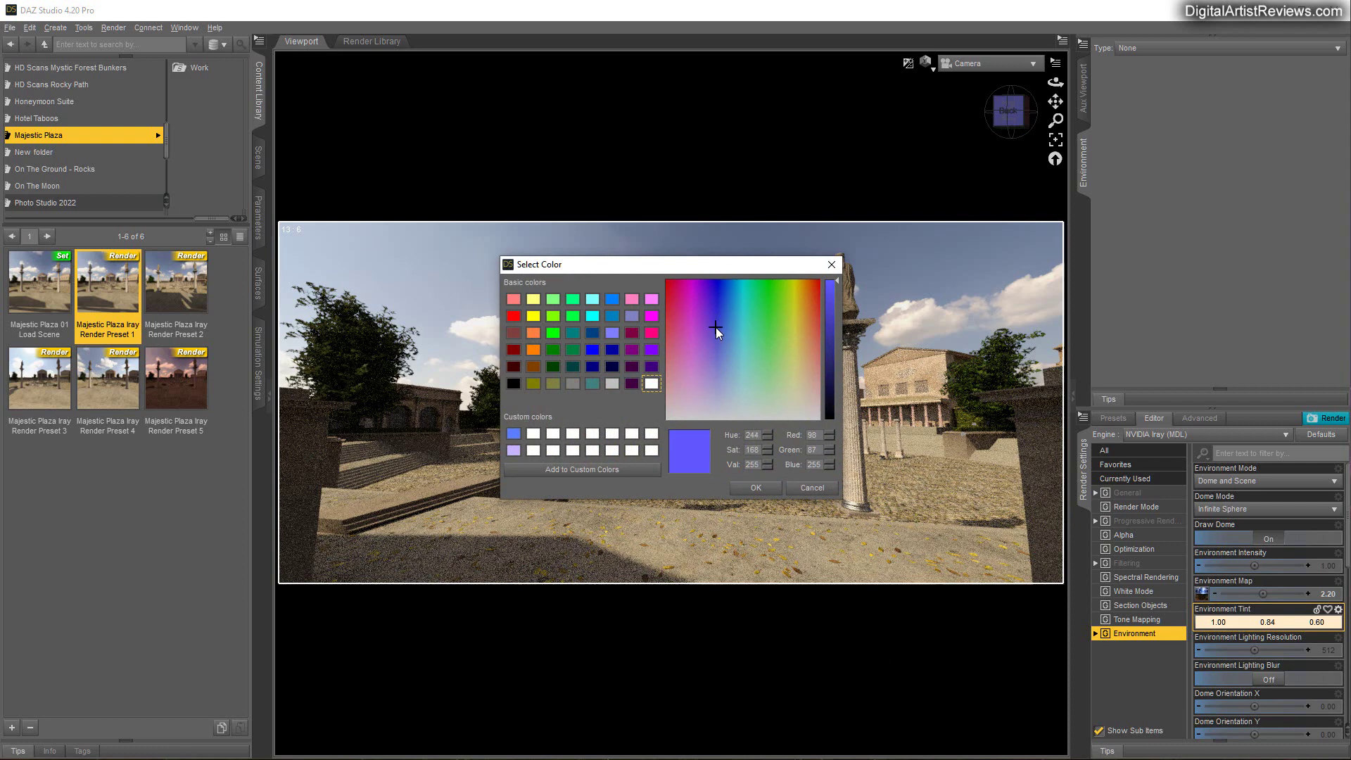
{"action": "left_click", "coordinate": [747, 489]}
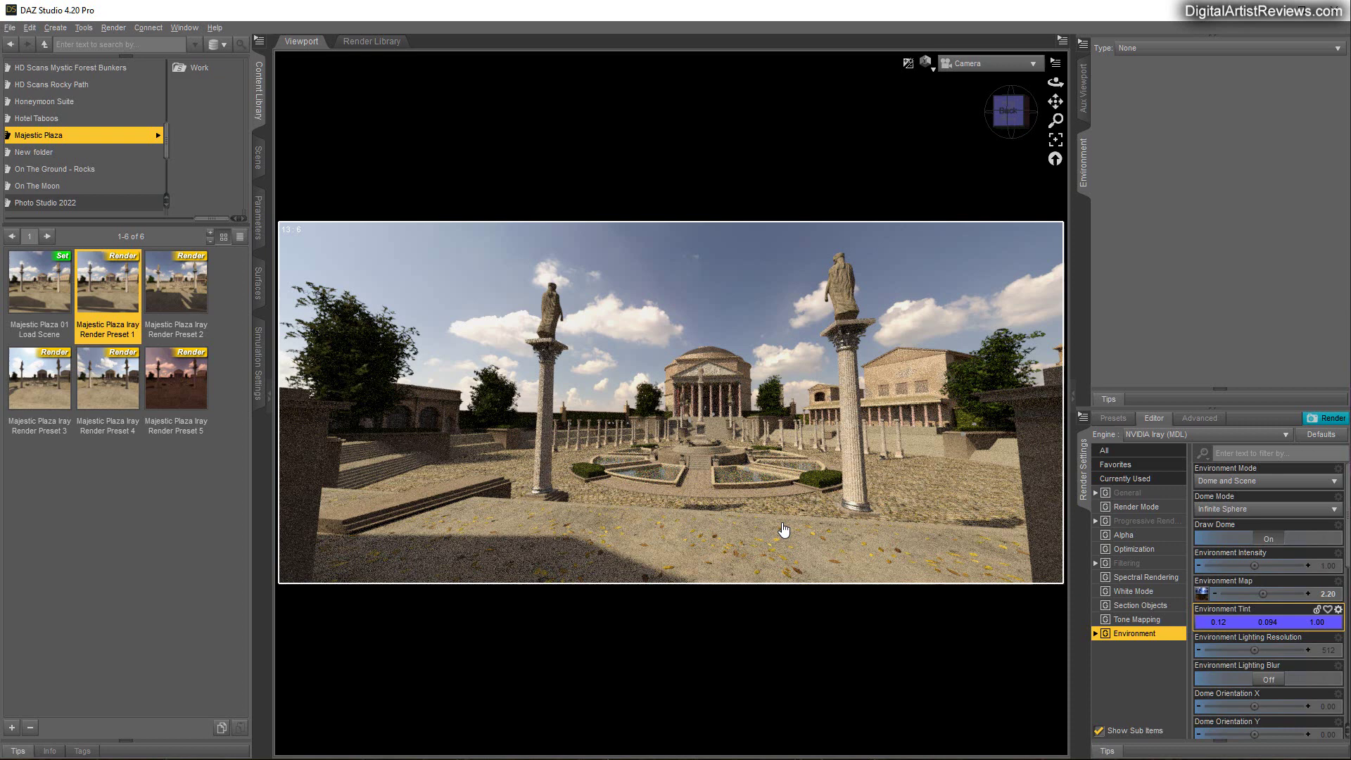
Set the Environment Map strength to 1.00, then lower it to 0.70
{"action": "left_click", "coordinate": [1327, 595]}
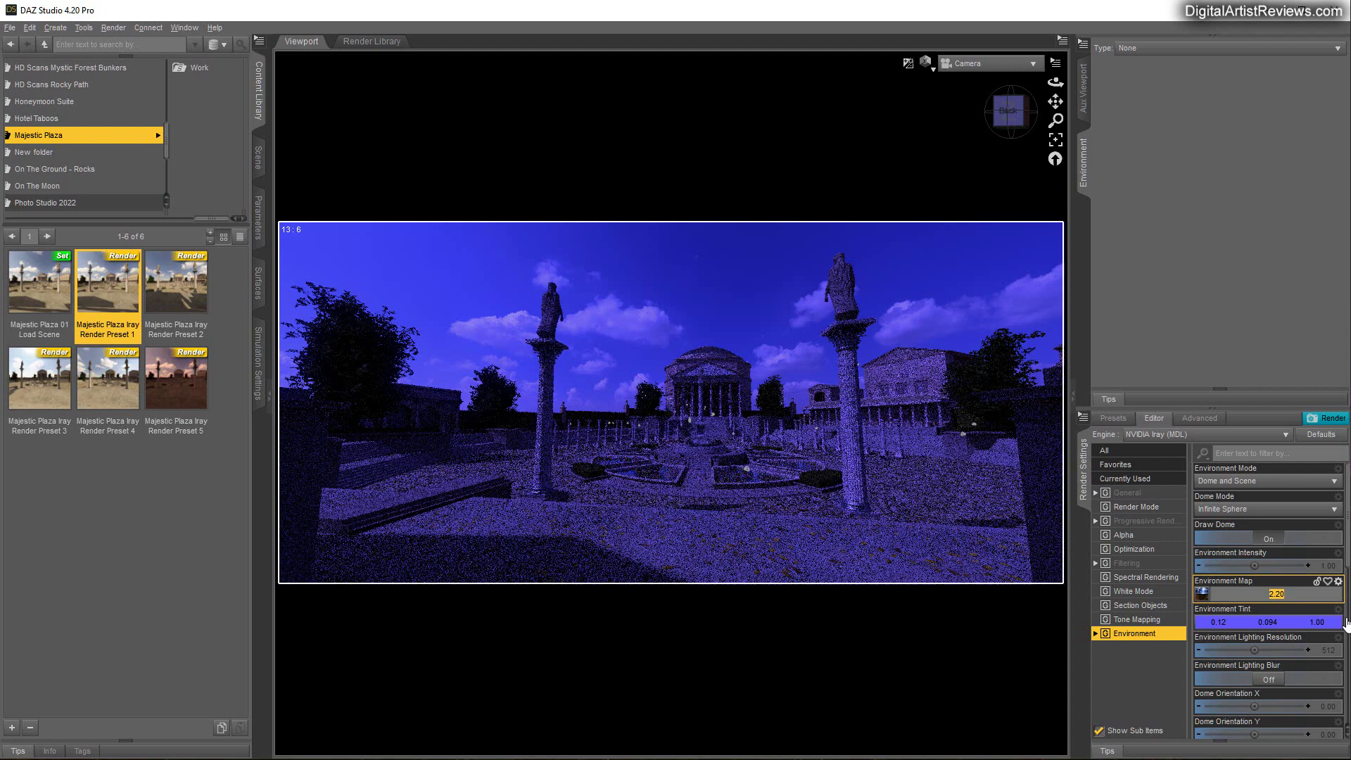
{"action": "type", "text": "1"}
{"action": "key", "text": "Return"}
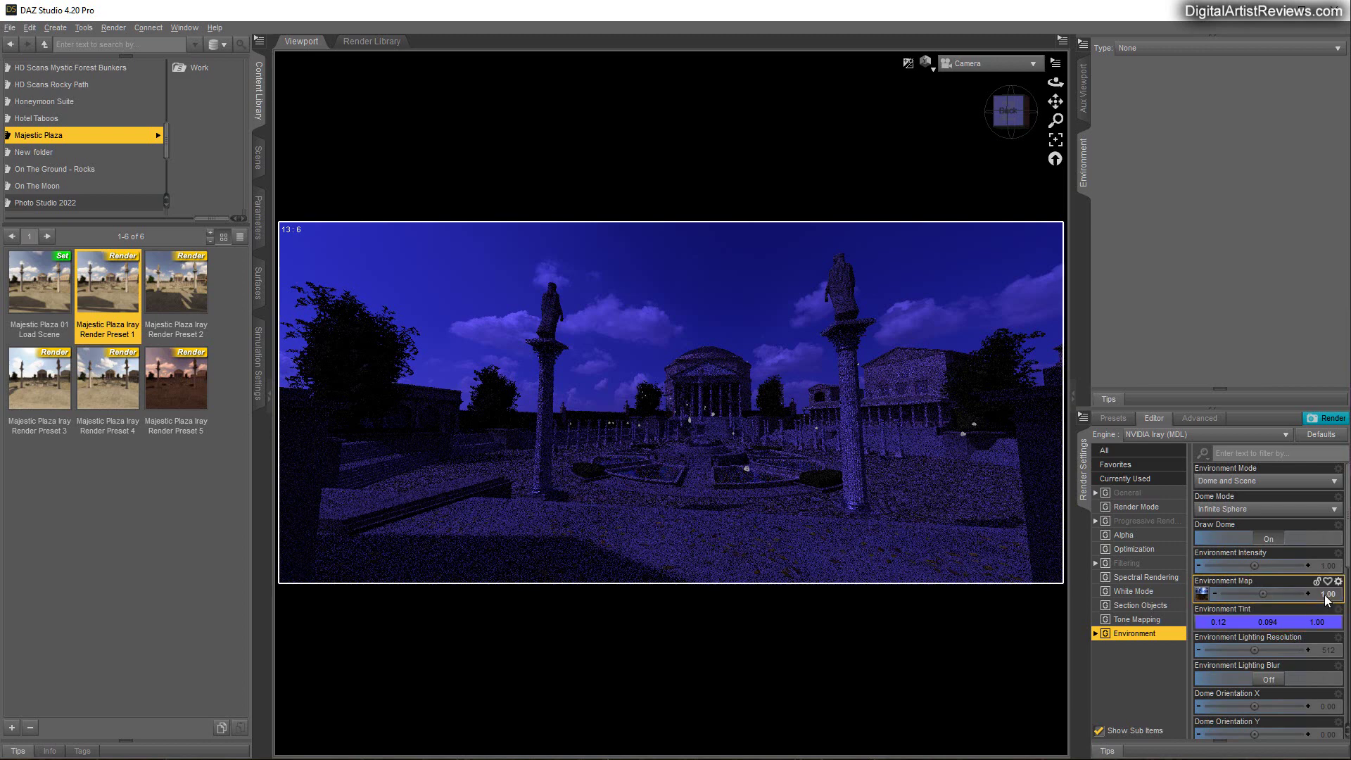
{"action": "left_click", "coordinate": [1327, 595]}
{"action": "type", "text": "0.7"}
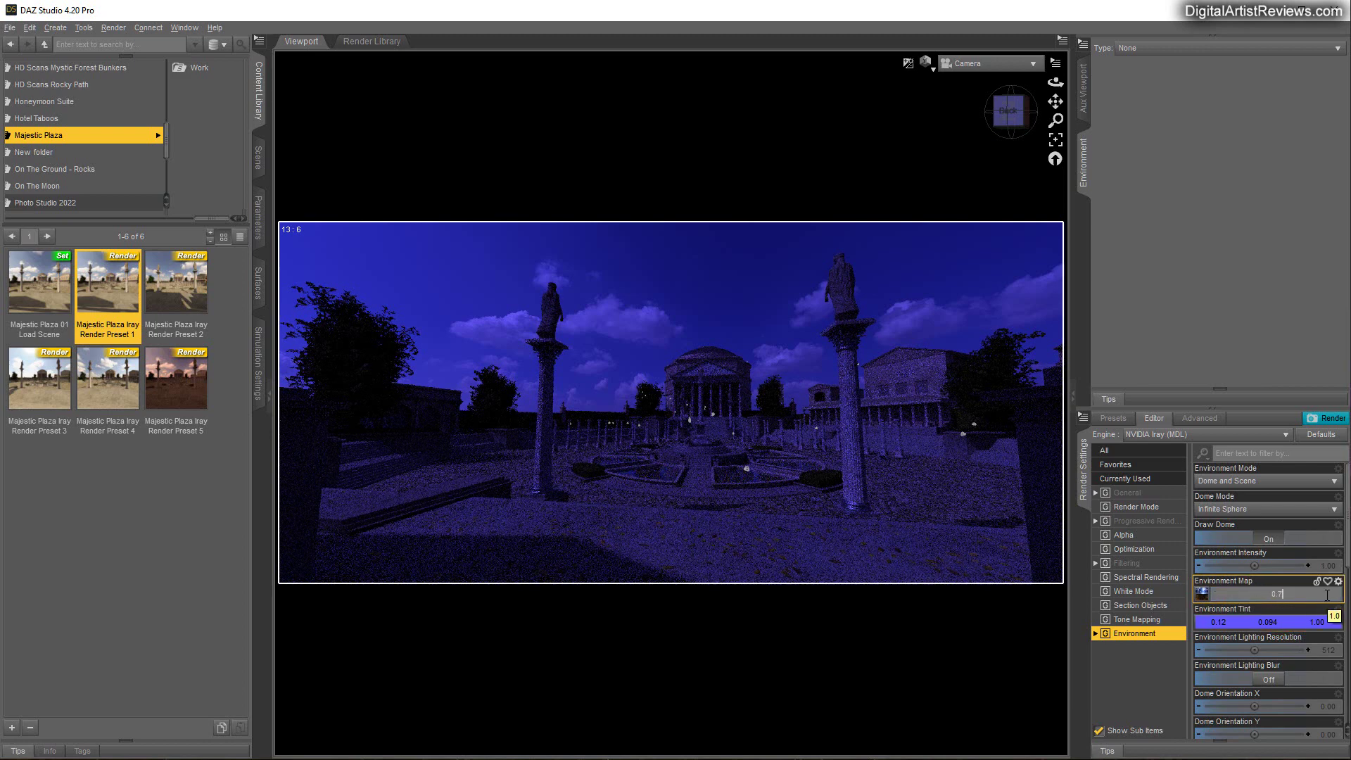
{"action": "key", "text": "Return"}
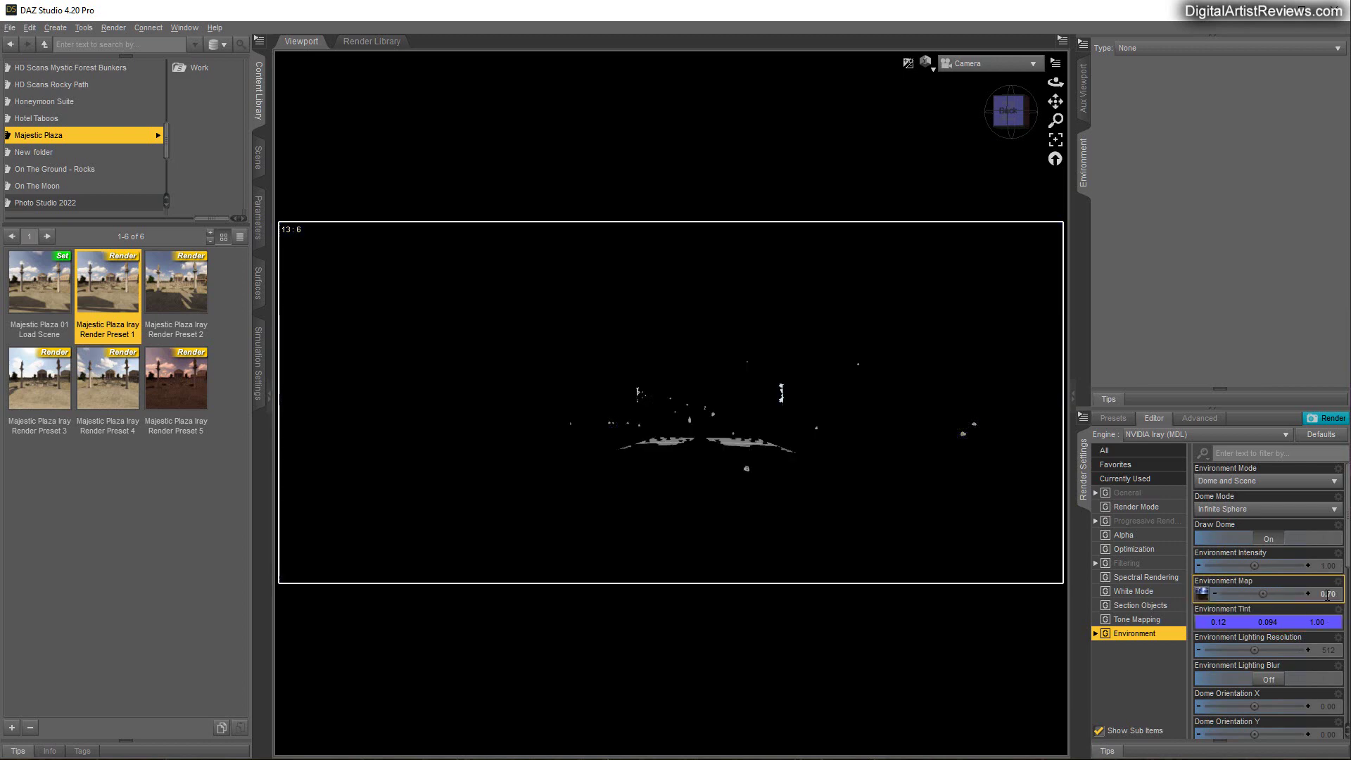
Refine the environment tint to 0.16/0.21/1.00 and view the cart through Camera (5)
{"action": "left_click", "coordinate": [1263, 622]}
{"action": "left_click_drag", "start_coordinate": [660, 274], "coordinate": [1094, 367]}
{"action": "left_click", "coordinate": [1152, 433]}
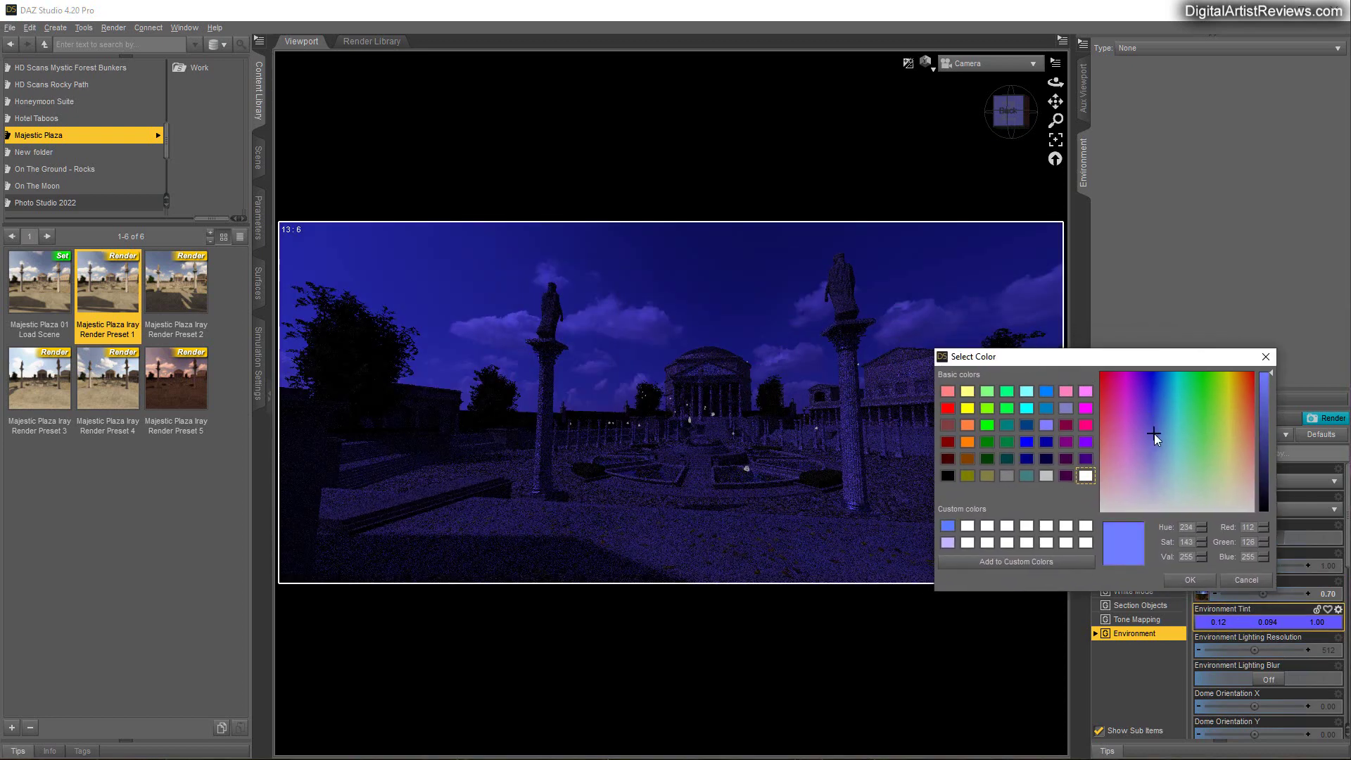
{"action": "left_click", "coordinate": [1190, 580]}
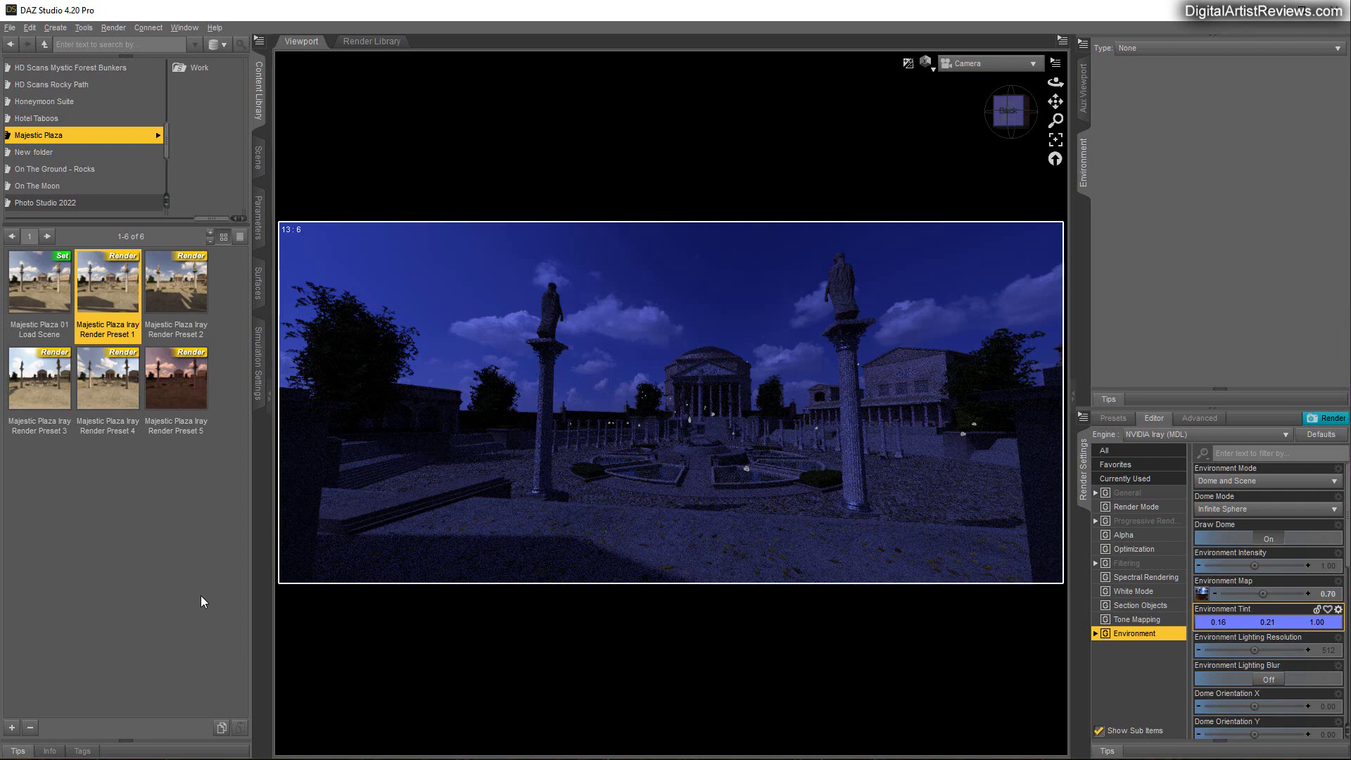
{"action": "left_click_drag", "start_coordinate": [561, 670], "coordinate": [573, 625]}
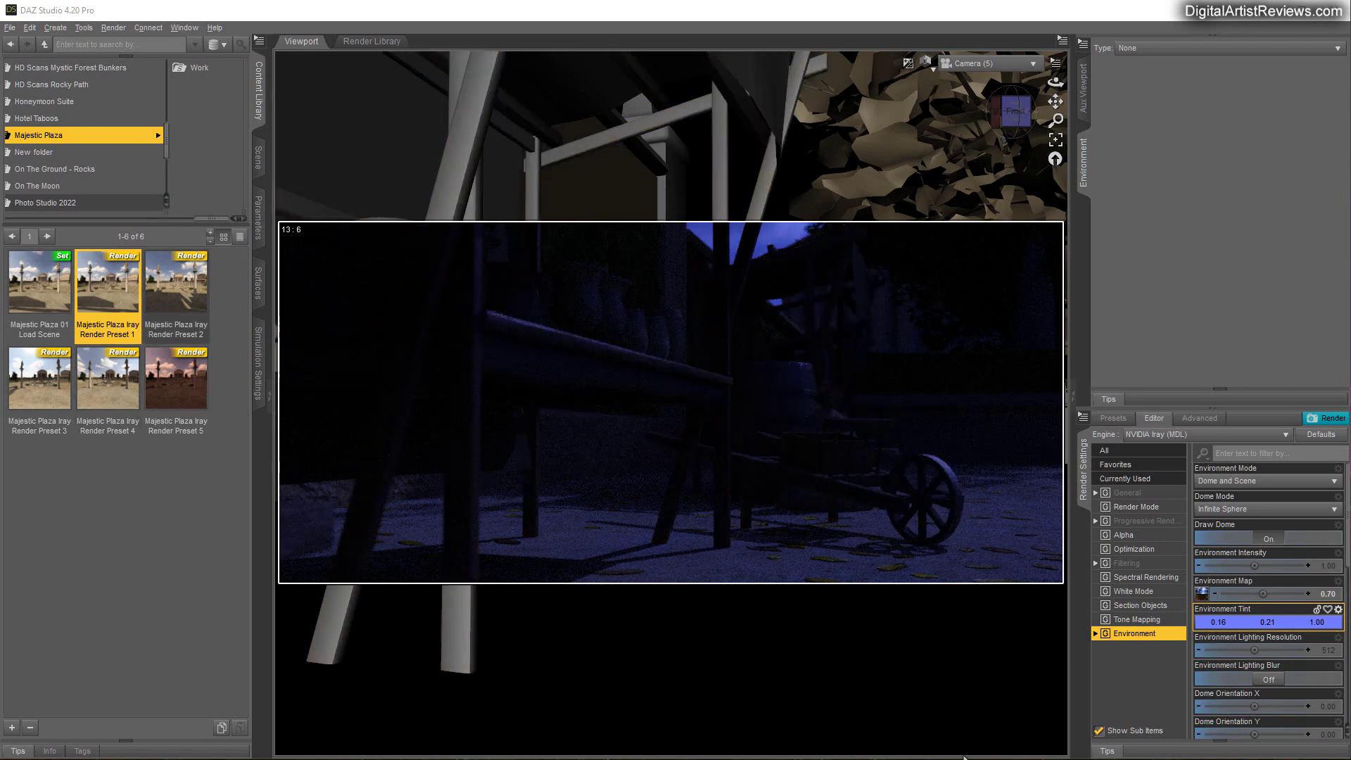
Create a default spotlight and move it toward the plaza's upper-left corner in Top View
{"action": "left_click", "coordinate": [55, 28]}
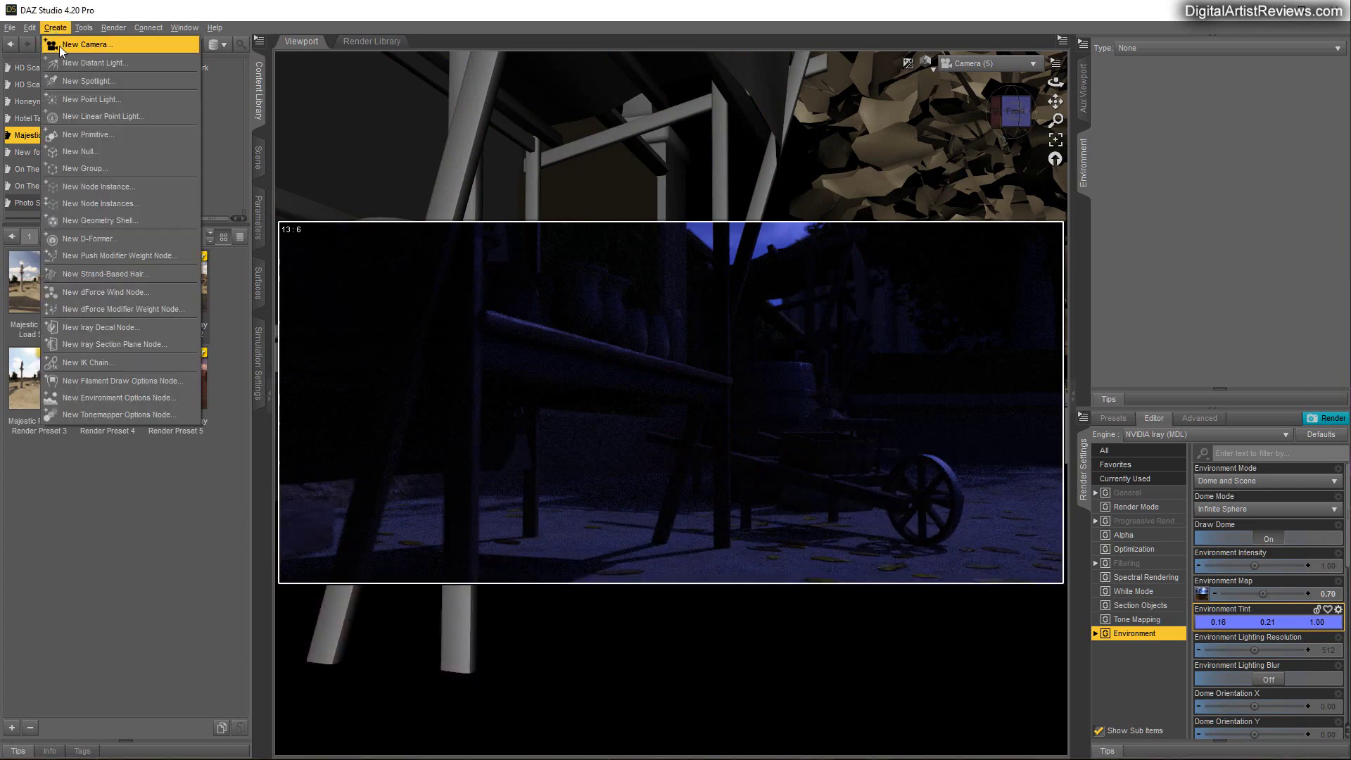
{"action": "left_click", "coordinate": [88, 81]}
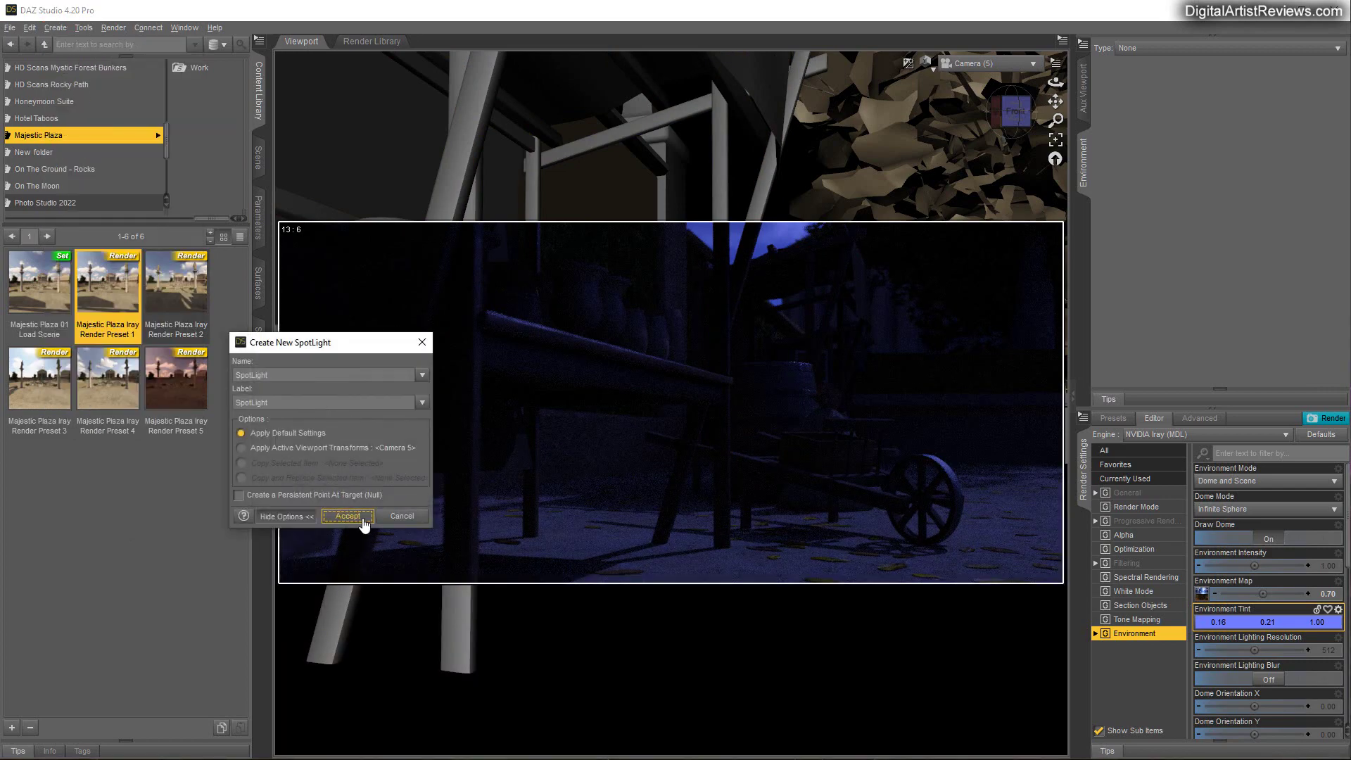
{"action": "left_click", "coordinate": [348, 516]}
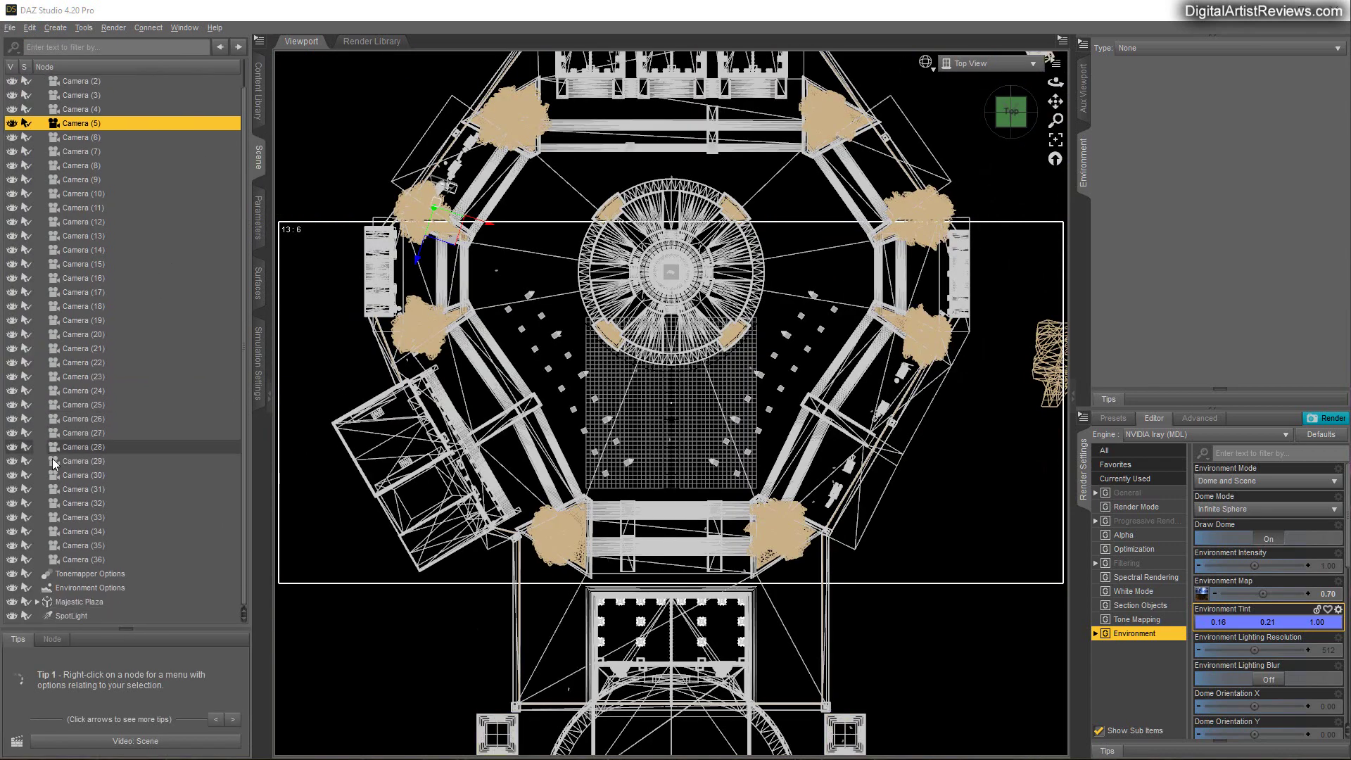
{"action": "left_click", "coordinate": [76, 616]}
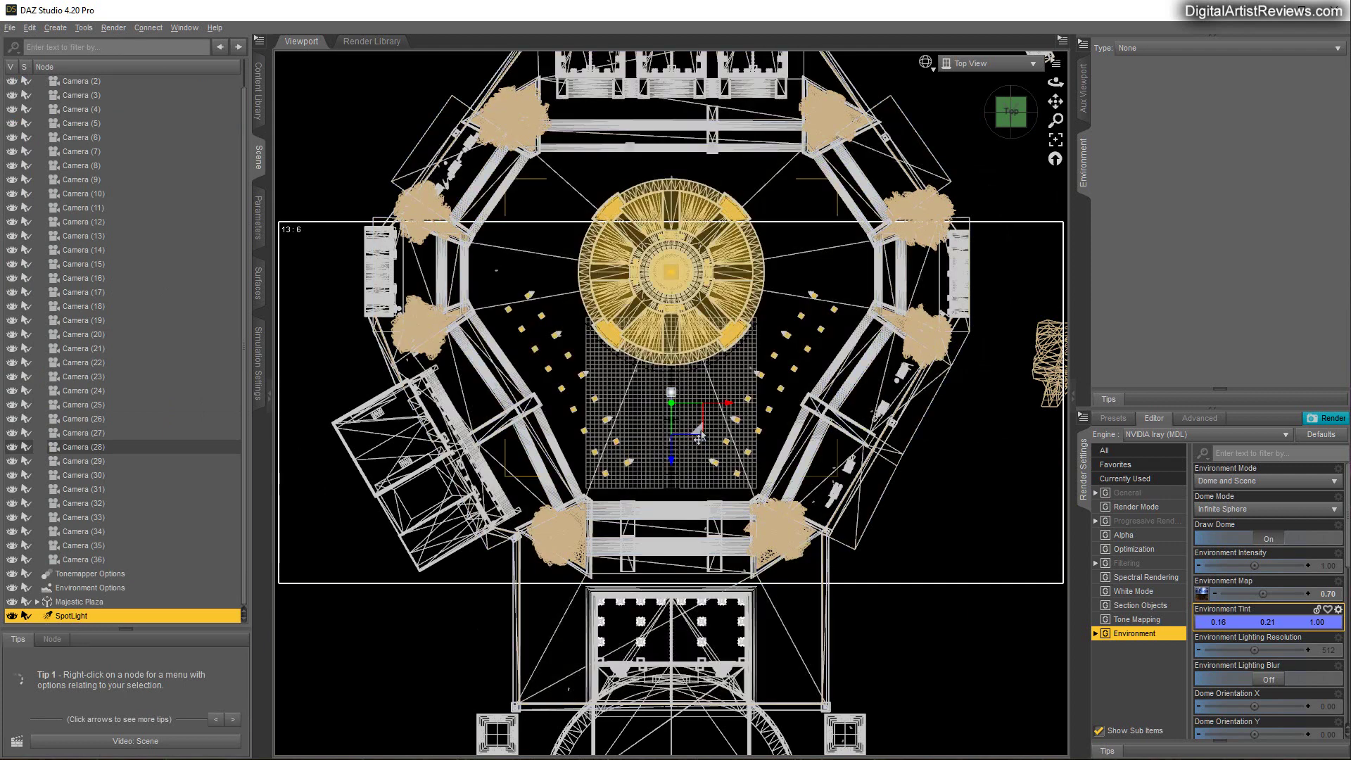
{"action": "left_click_drag", "start_coordinate": [699, 437], "coordinate": [494, 201]}
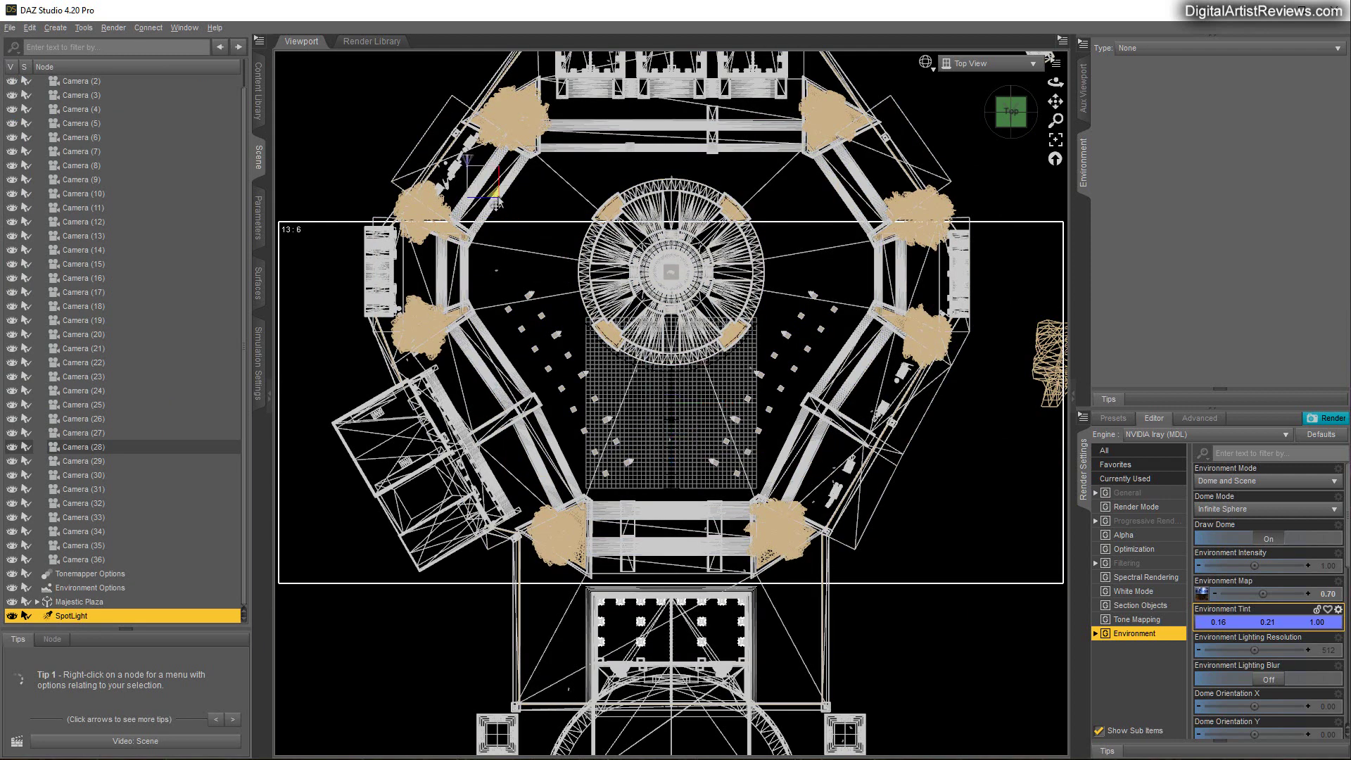
Look through the SpotLight in the auxiliary viewport and rotate it to aim
{"action": "left_click", "coordinate": [1085, 100]}
{"action": "left_click", "coordinate": [1285, 57]}
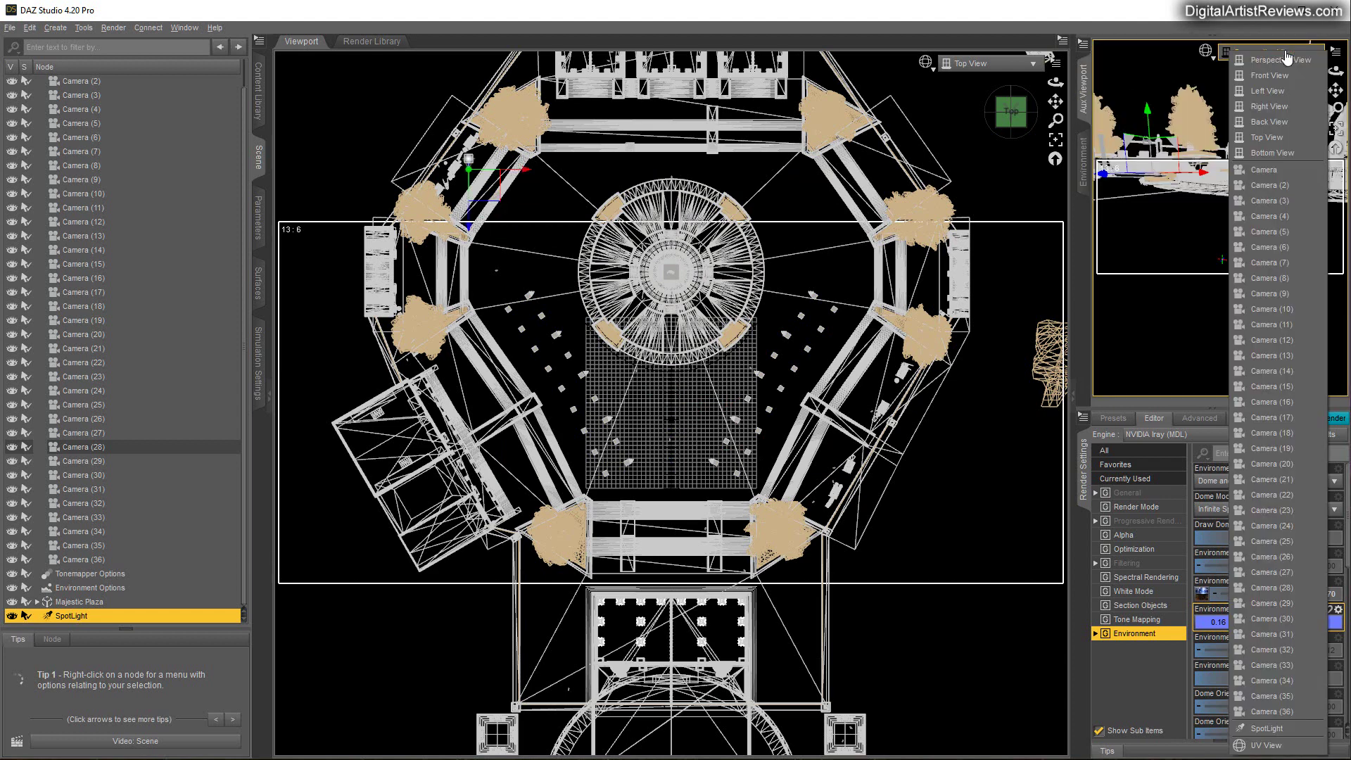
{"action": "left_click", "coordinate": [1274, 727]}
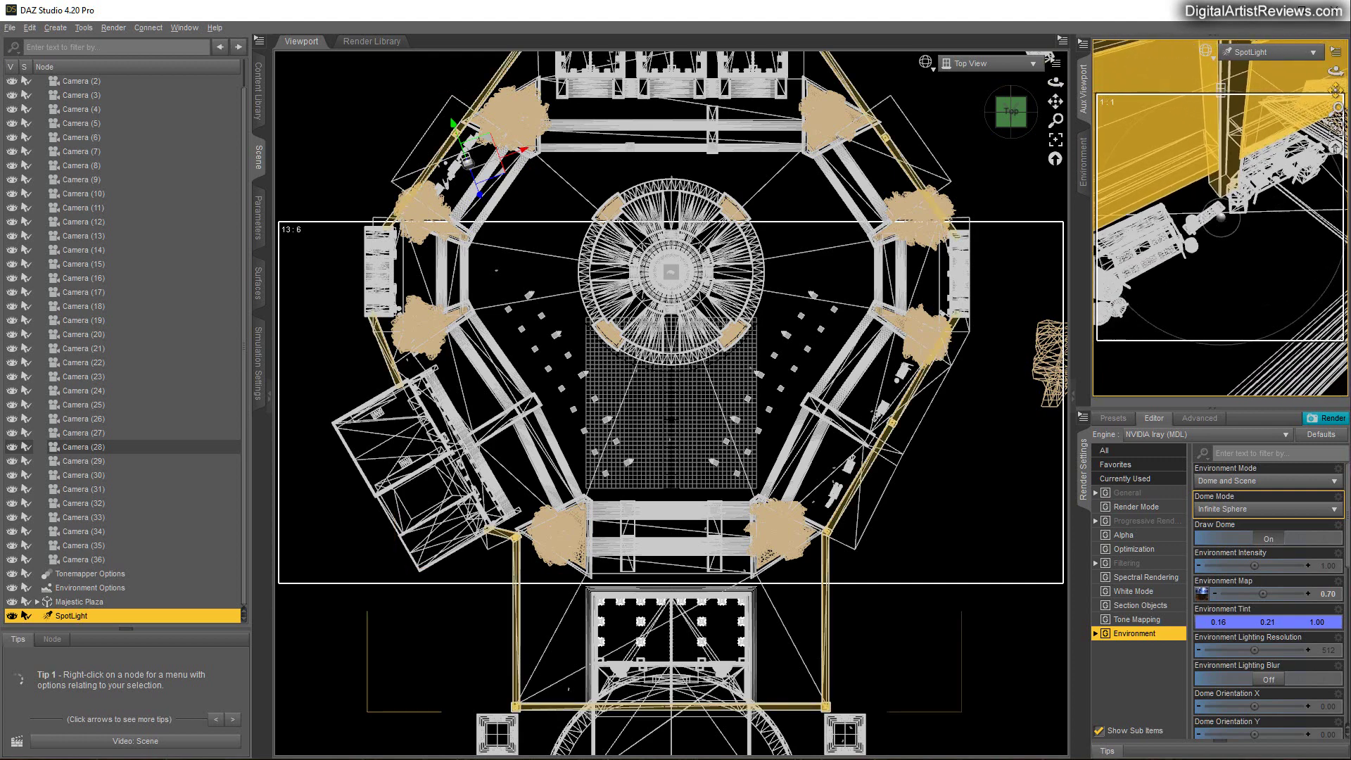
{"action": "left_click_drag", "start_coordinate": [1332, 67], "coordinate": [1332, 67]}
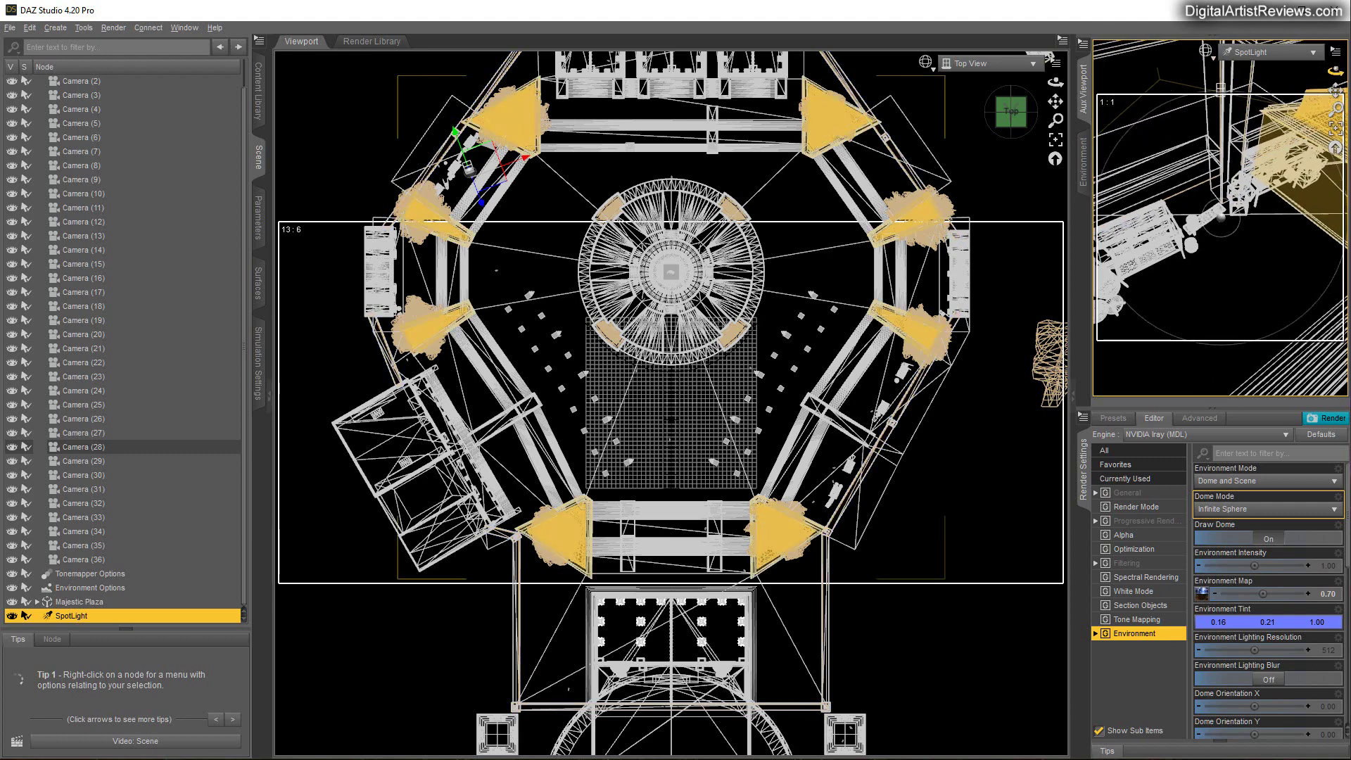
Give the spotlight a warm cream colour of 255/238/194
{"action": "left_click", "coordinate": [260, 211]}
{"action": "left_click", "coordinate": [40, 218]}
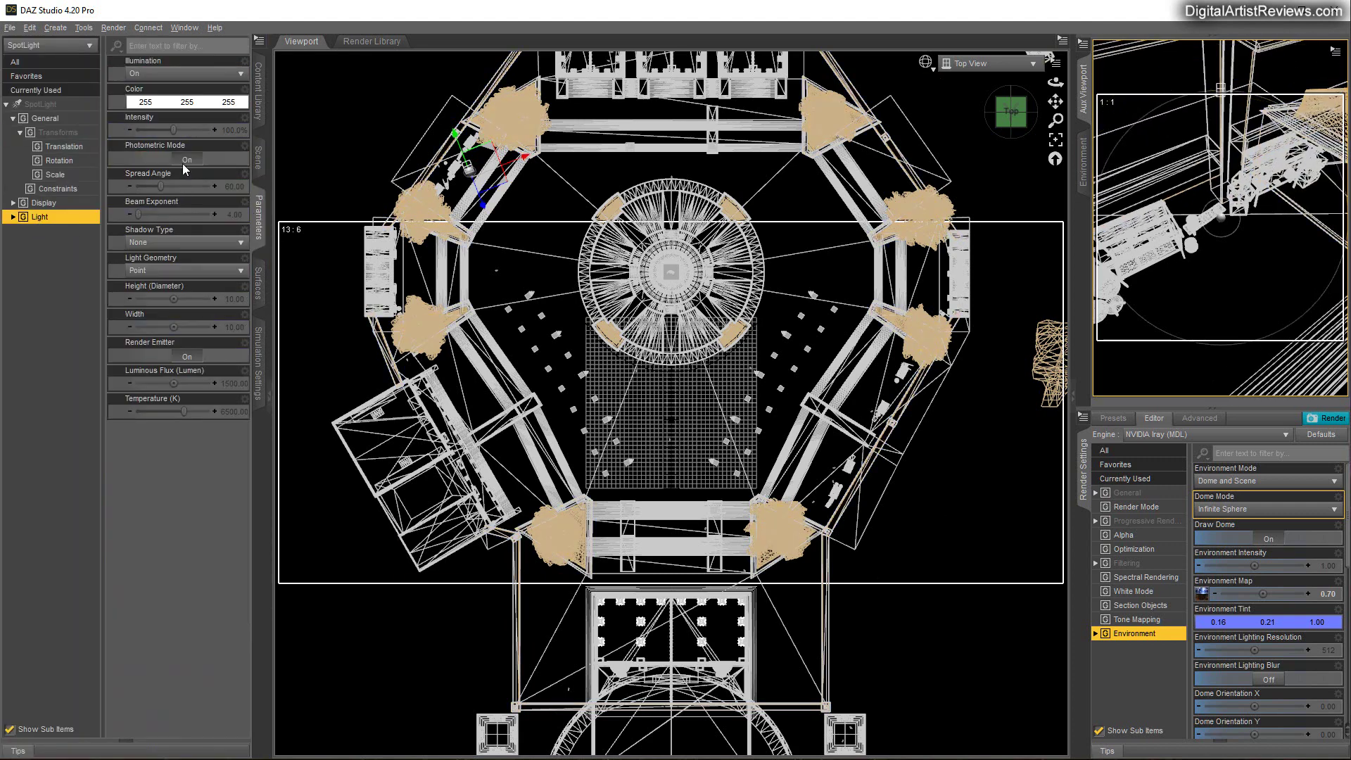
{"action": "left_click", "coordinate": [166, 108]}
{"action": "left_click_drag", "start_coordinate": [641, 271], "coordinate": [544, 266]}
{"action": "left_click", "coordinate": [705, 371]}
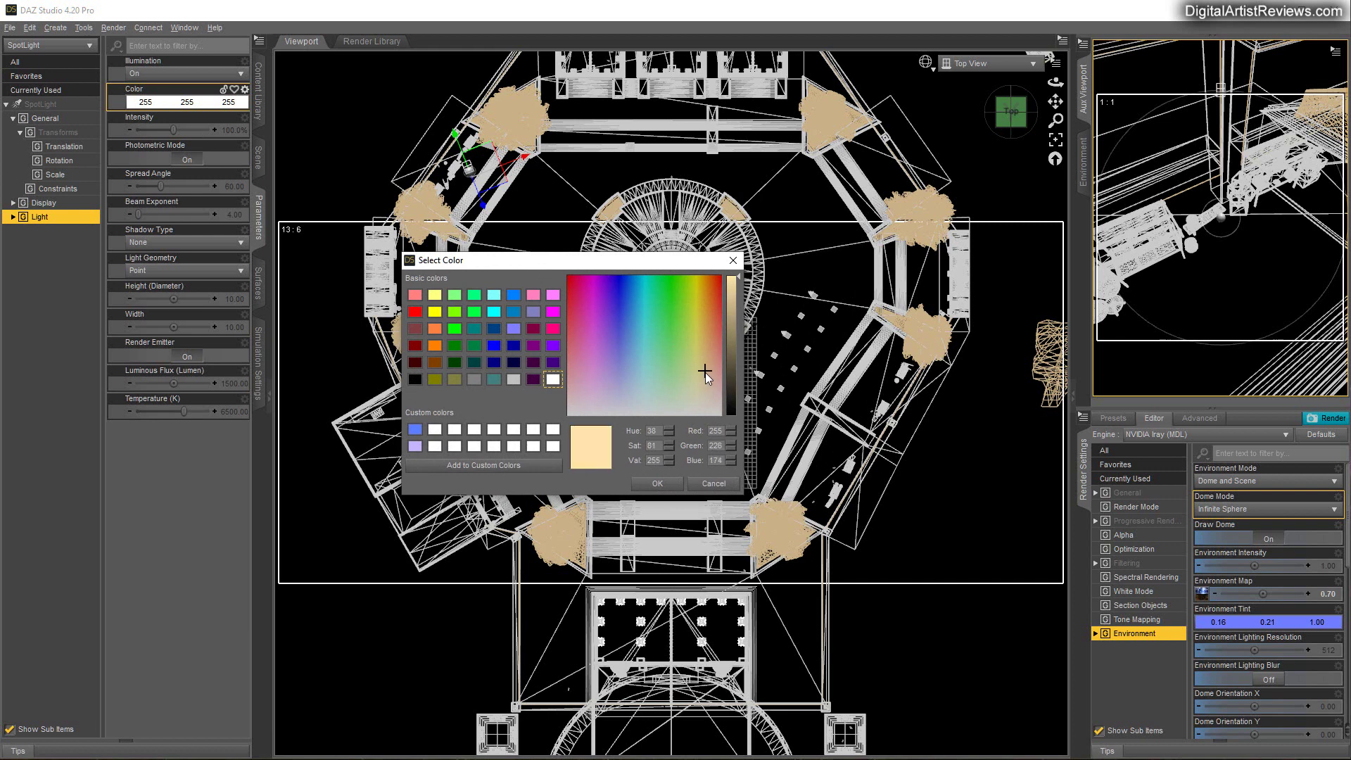
{"action": "left_click", "coordinate": [704, 382]}
{"action": "left_click", "coordinate": [739, 312]}
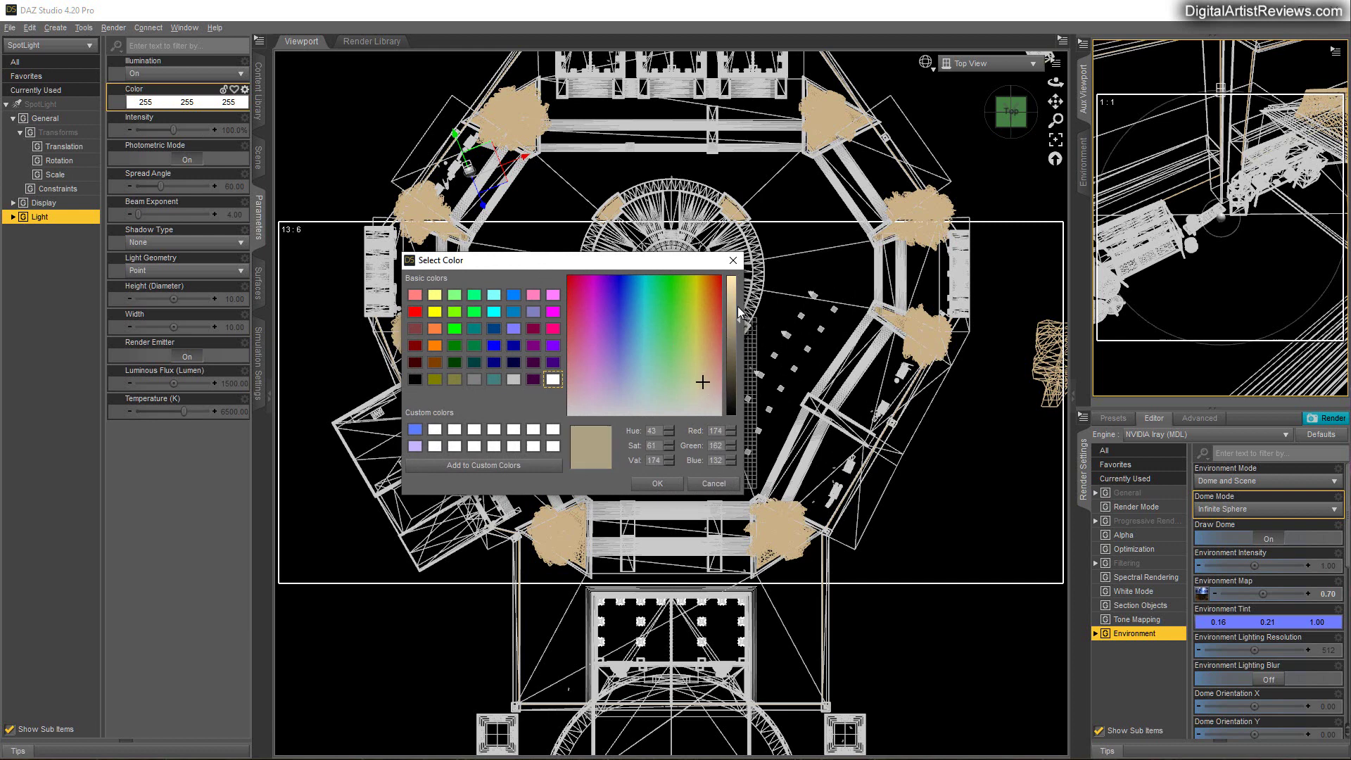
{"action": "left_click_drag", "start_coordinate": [739, 312], "coordinate": [750, 261]}
{"action": "left_click", "coordinate": [658, 484]}
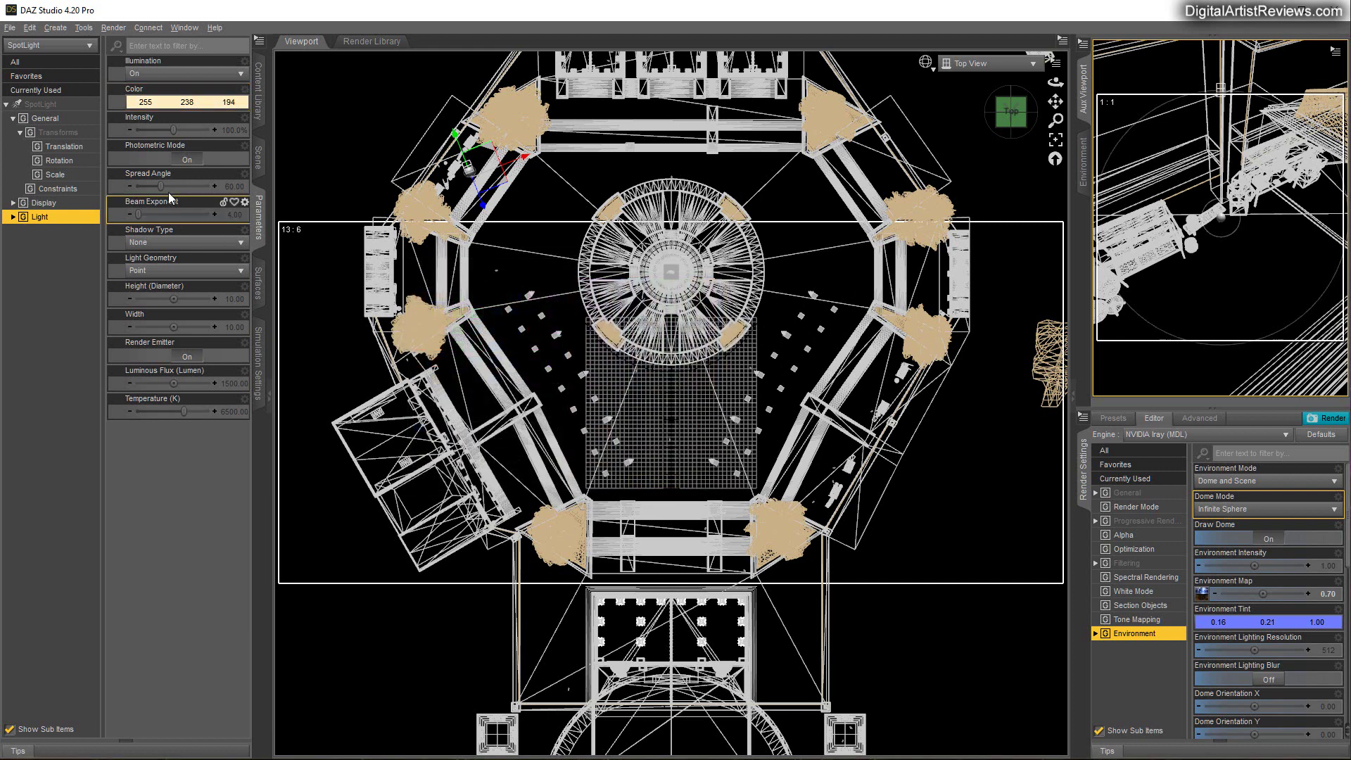
Set raytraced shadows and a 100 × 100 rectangular light geometry
{"action": "left_click", "coordinate": [169, 243]}
{"action": "left_click", "coordinate": [158, 292]}
{"action": "left_click", "coordinate": [166, 270]}
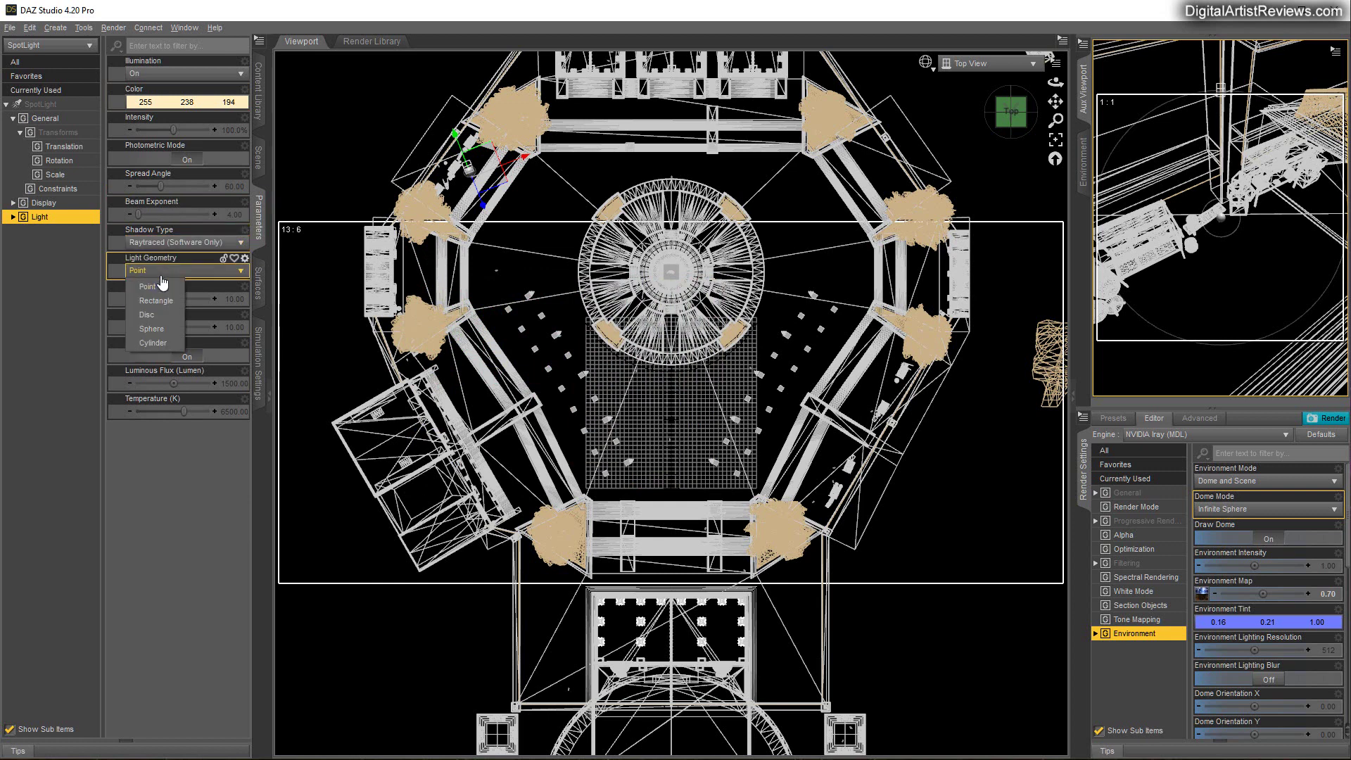
{"action": "left_click", "coordinate": [157, 302]}
{"action": "left_click", "coordinate": [235, 298]}
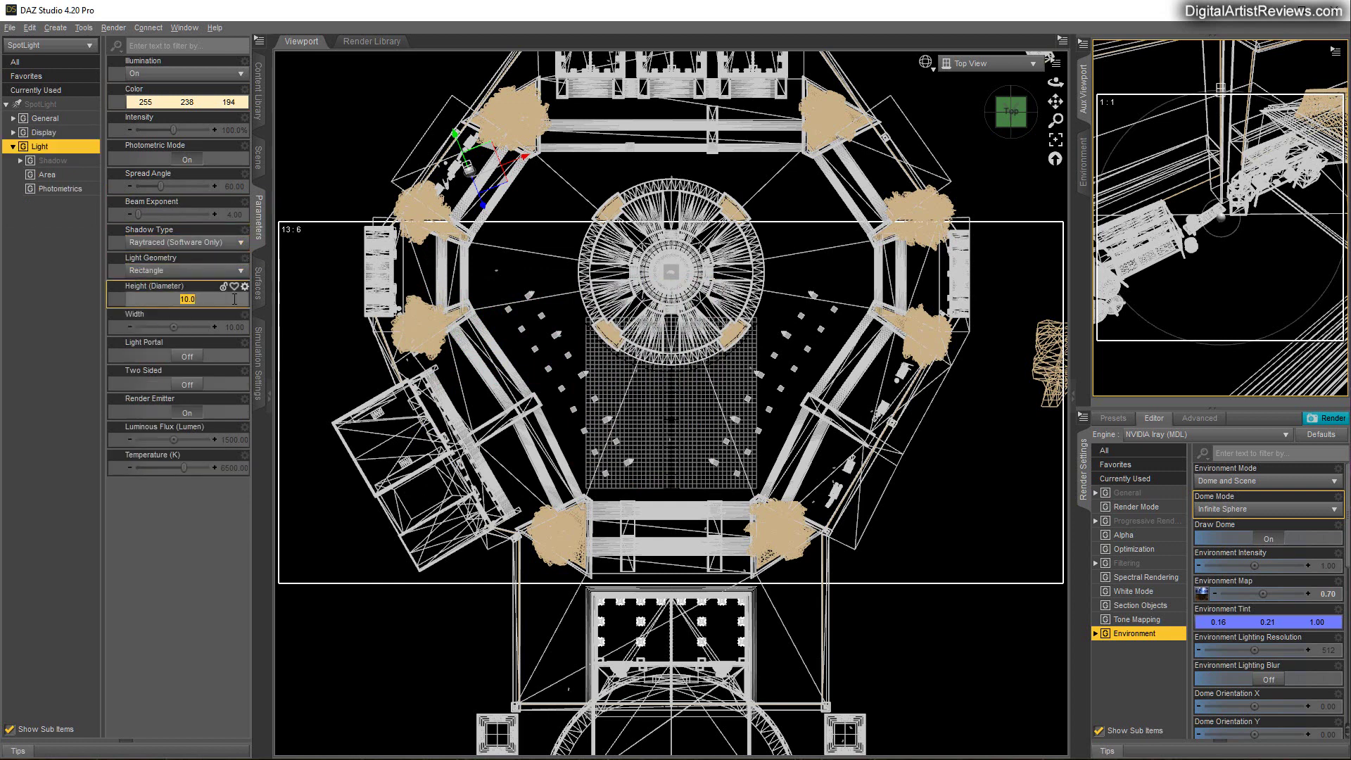
{"action": "type", "text": "100"}
{"action": "key", "text": "Return"}
{"action": "left_click", "coordinate": [232, 327]}
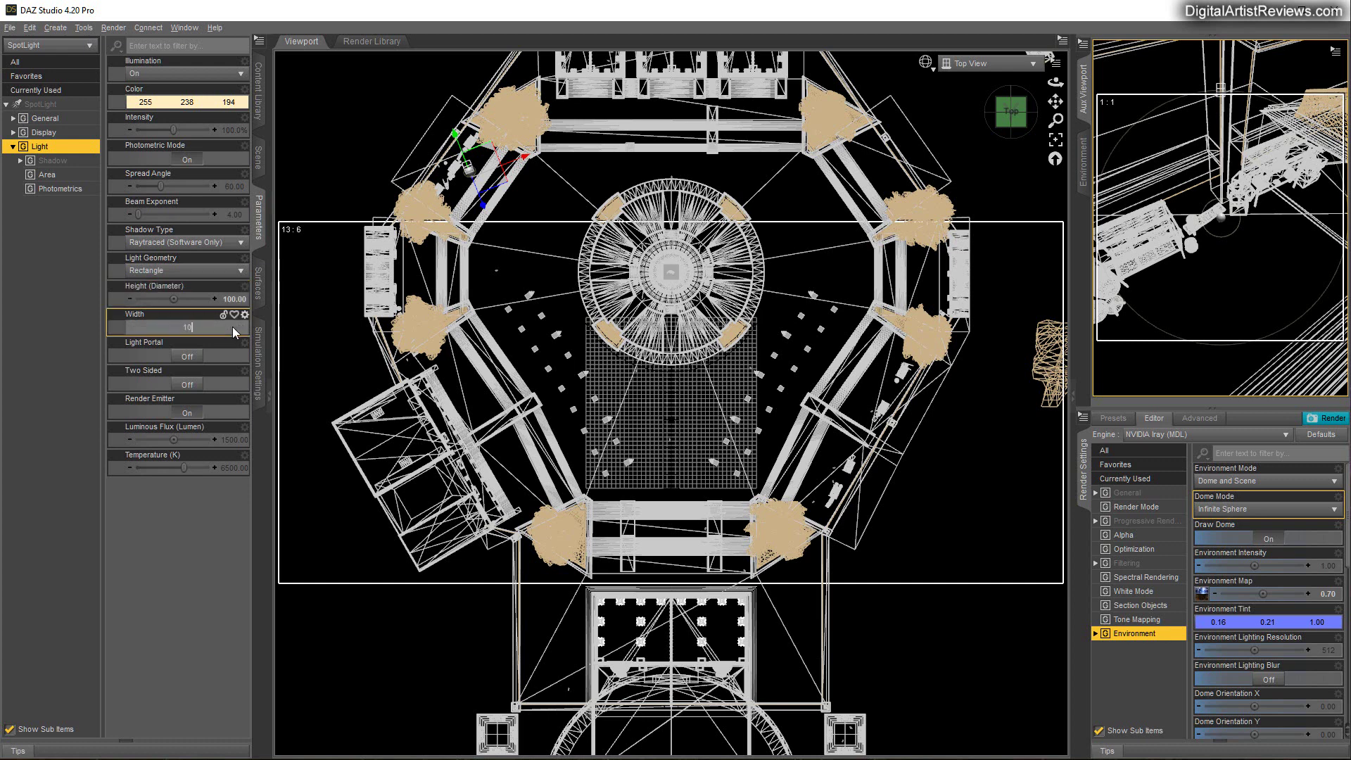
{"action": "type", "text": "100"}
{"action": "key", "text": "Return"}
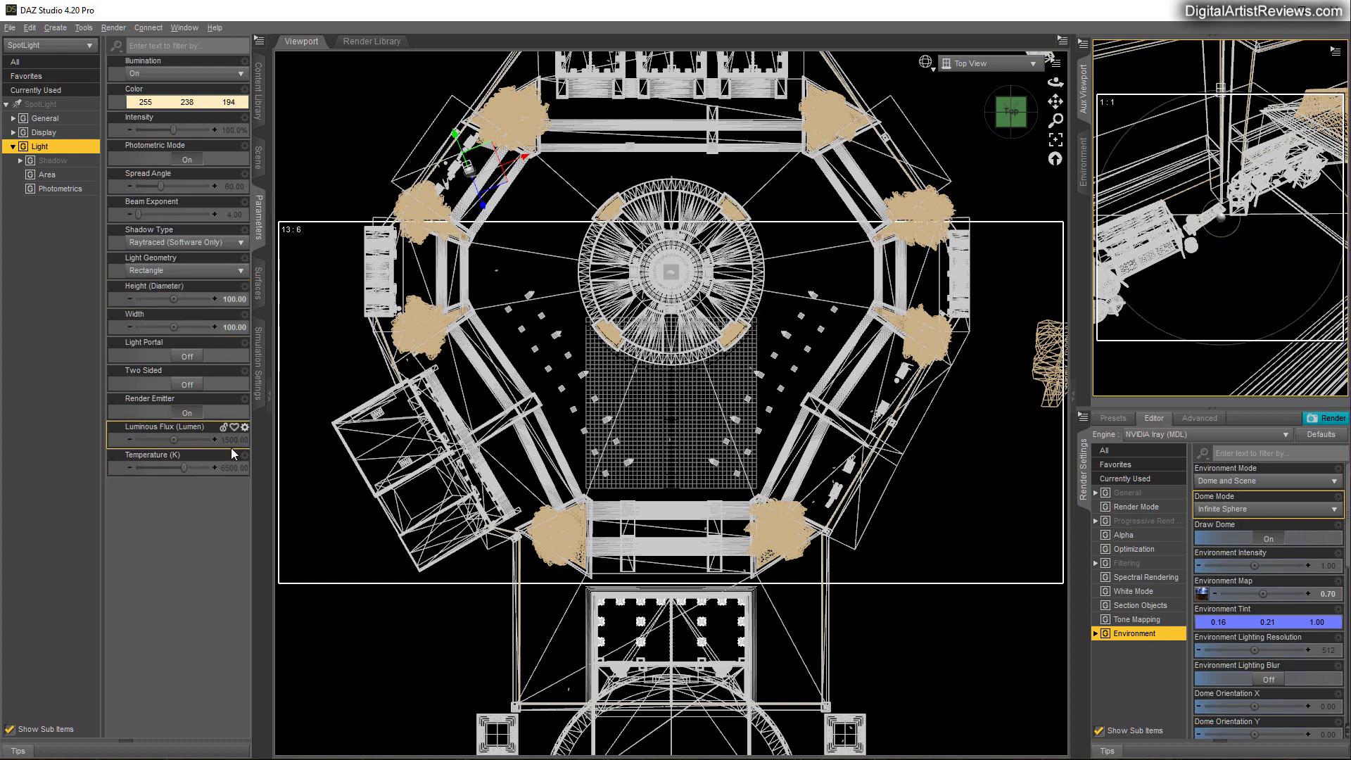
{"action": "left_click", "coordinate": [186, 442]}
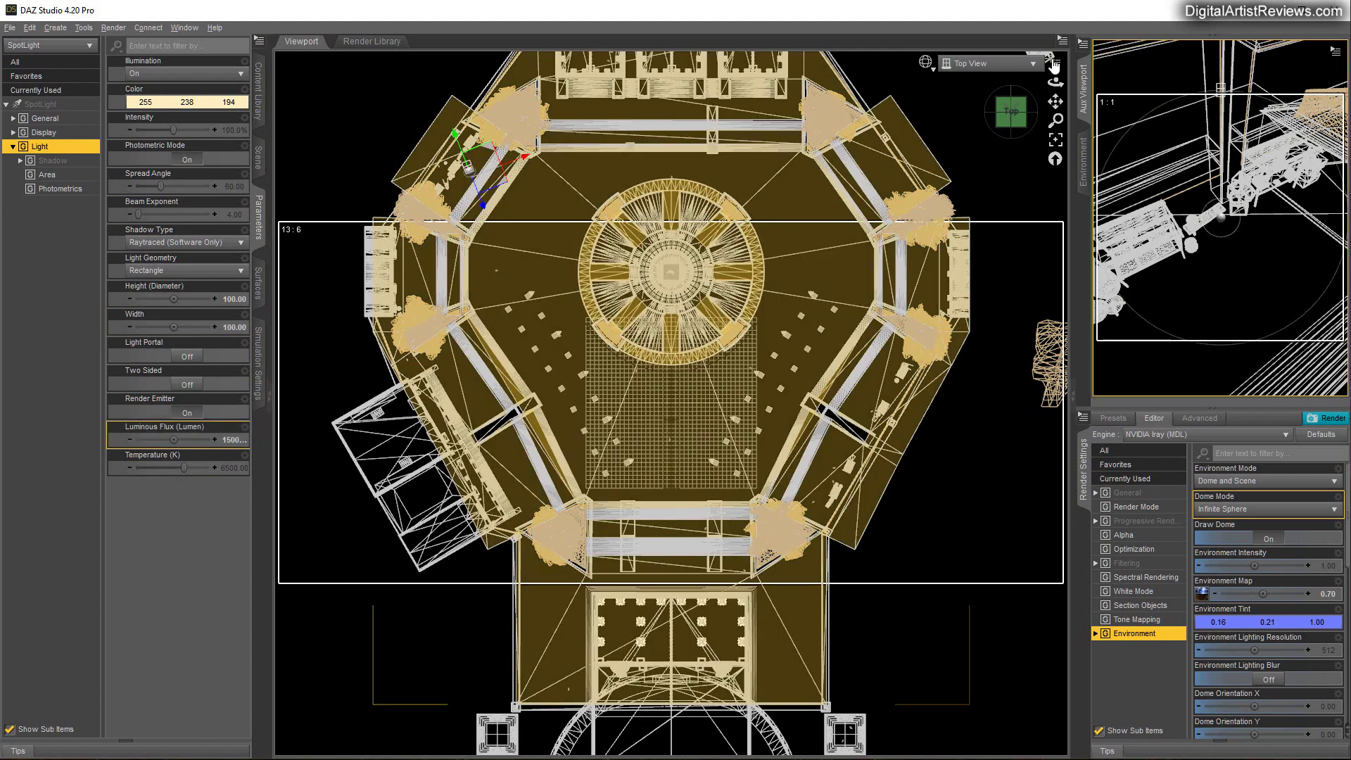
View Camera (5) in NVIDIA Iray preview and set the spotlight's luminous flux to 1500
{"action": "left_click", "coordinate": [989, 64]}
{"action": "left_click", "coordinate": [968, 232]}
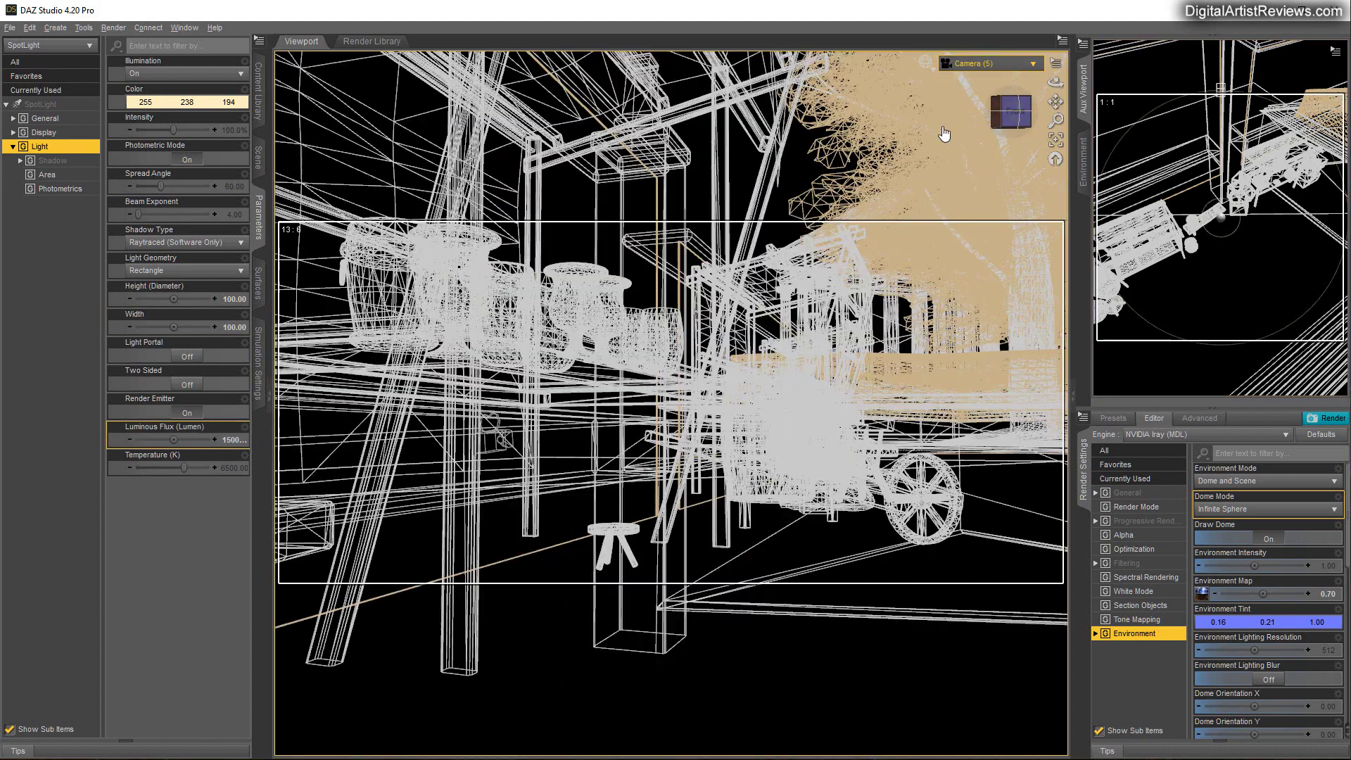
{"action": "left_click", "coordinate": [927, 65]}
{"action": "left_click", "coordinate": [915, 253]}
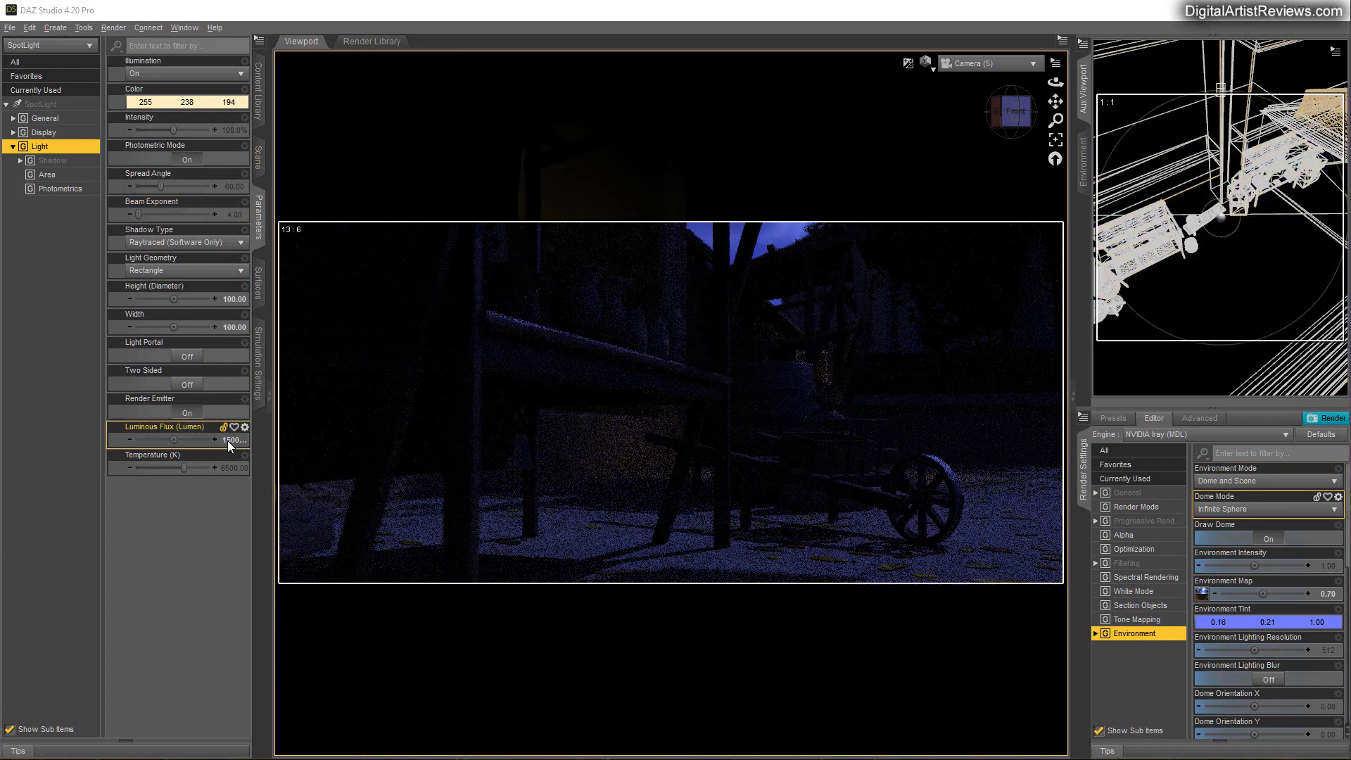
{"action": "left_click", "coordinate": [227, 441]}
{"action": "key", "text": "Return"}
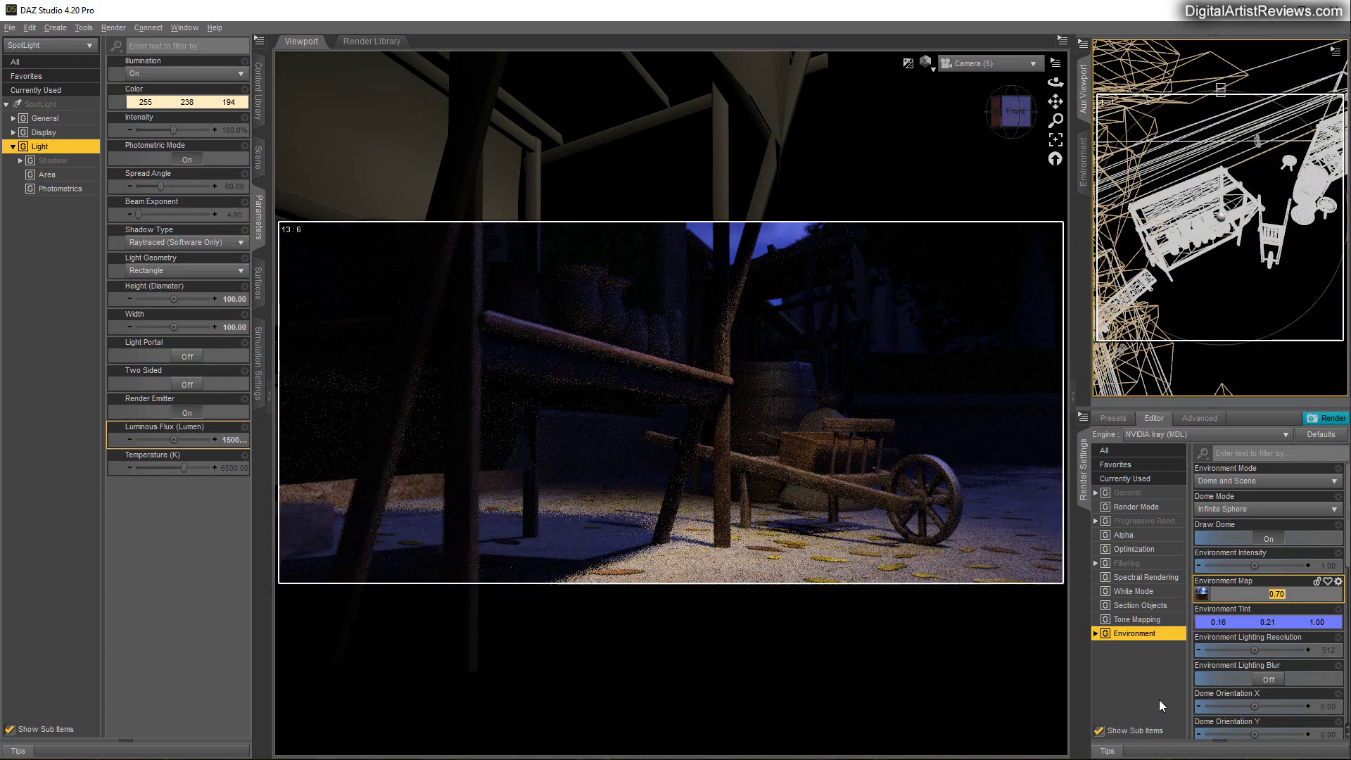
Set Environment Map to 1.00 and the environment tint to lighter blue 0.15/0.28/1.00
{"action": "type", "text": "1"}
{"action": "key", "text": "Return"}
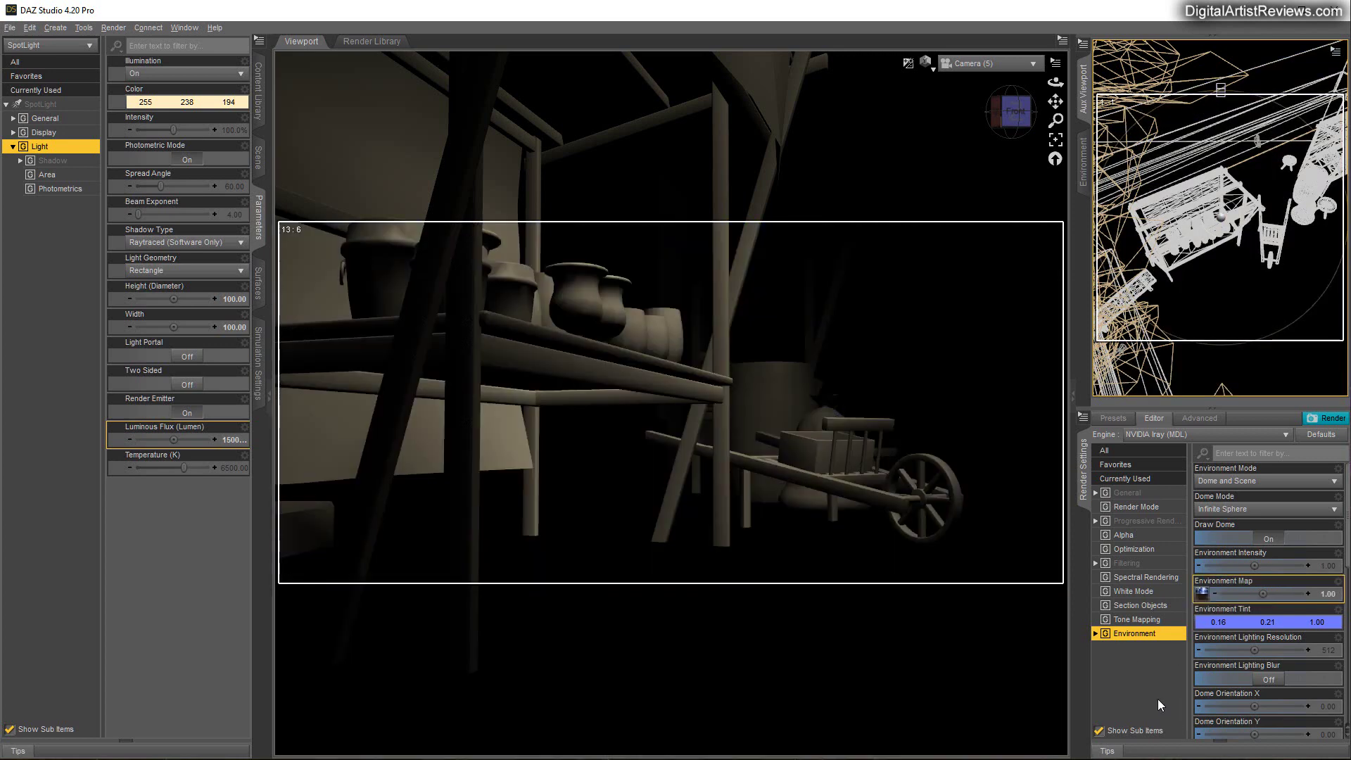
{"action": "left_click", "coordinate": [1246, 623]}
{"action": "left_click", "coordinate": [724, 339]}
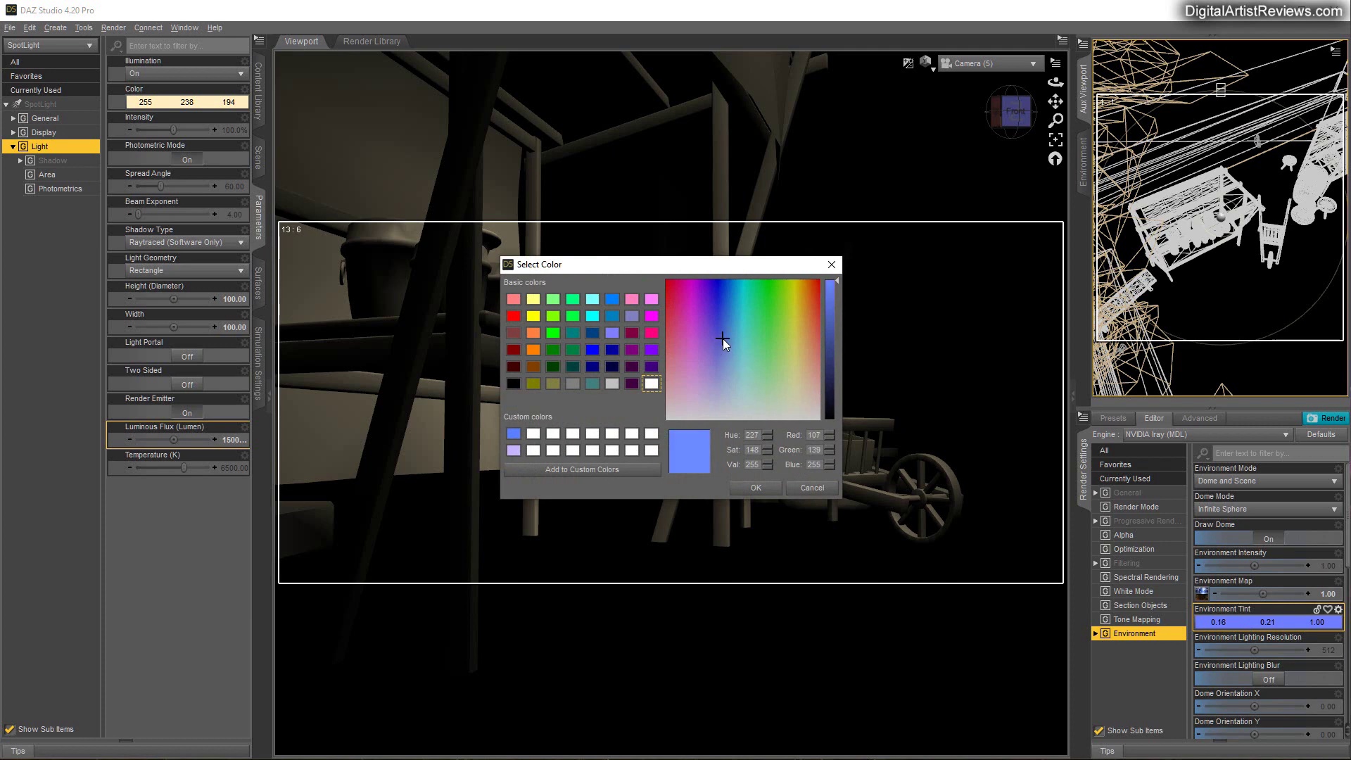
{"action": "left_click", "coordinate": [756, 489]}
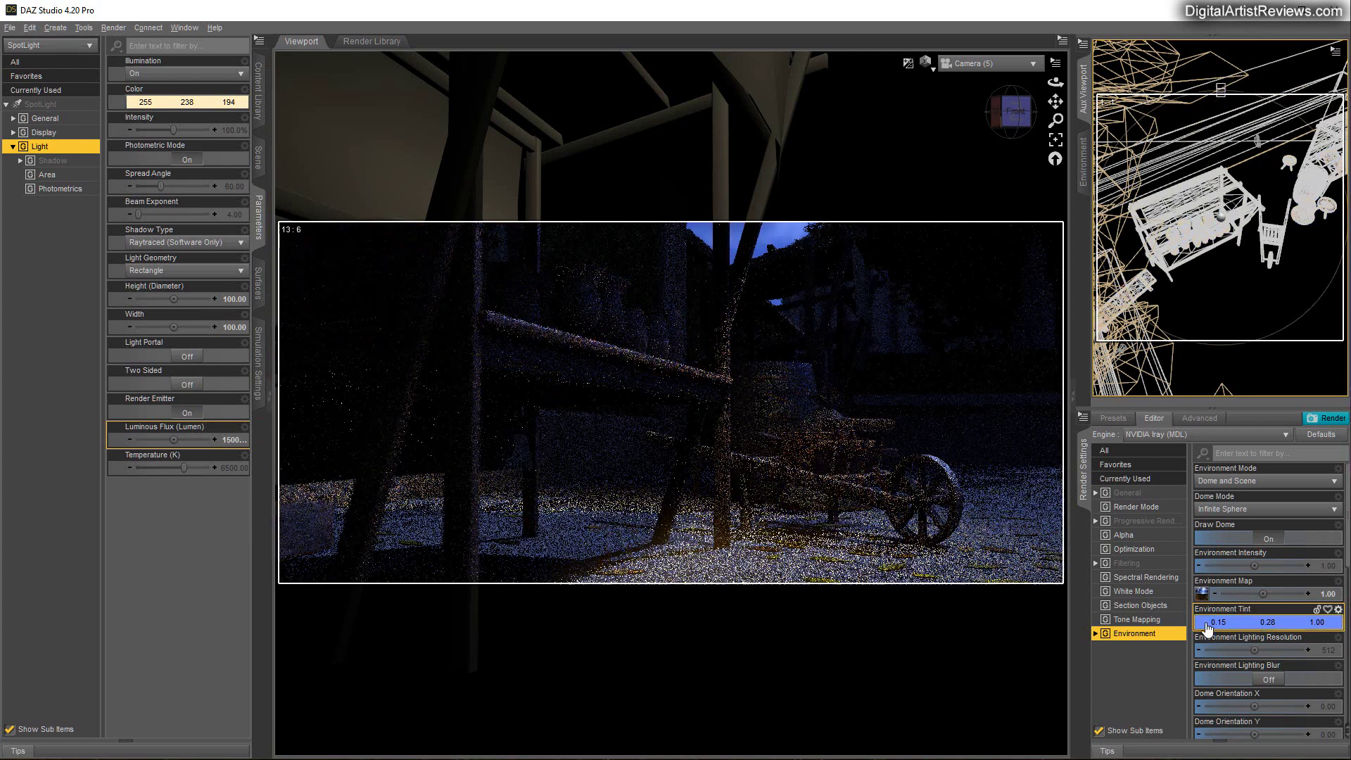
{"action": "left_click", "coordinate": [1251, 625]}
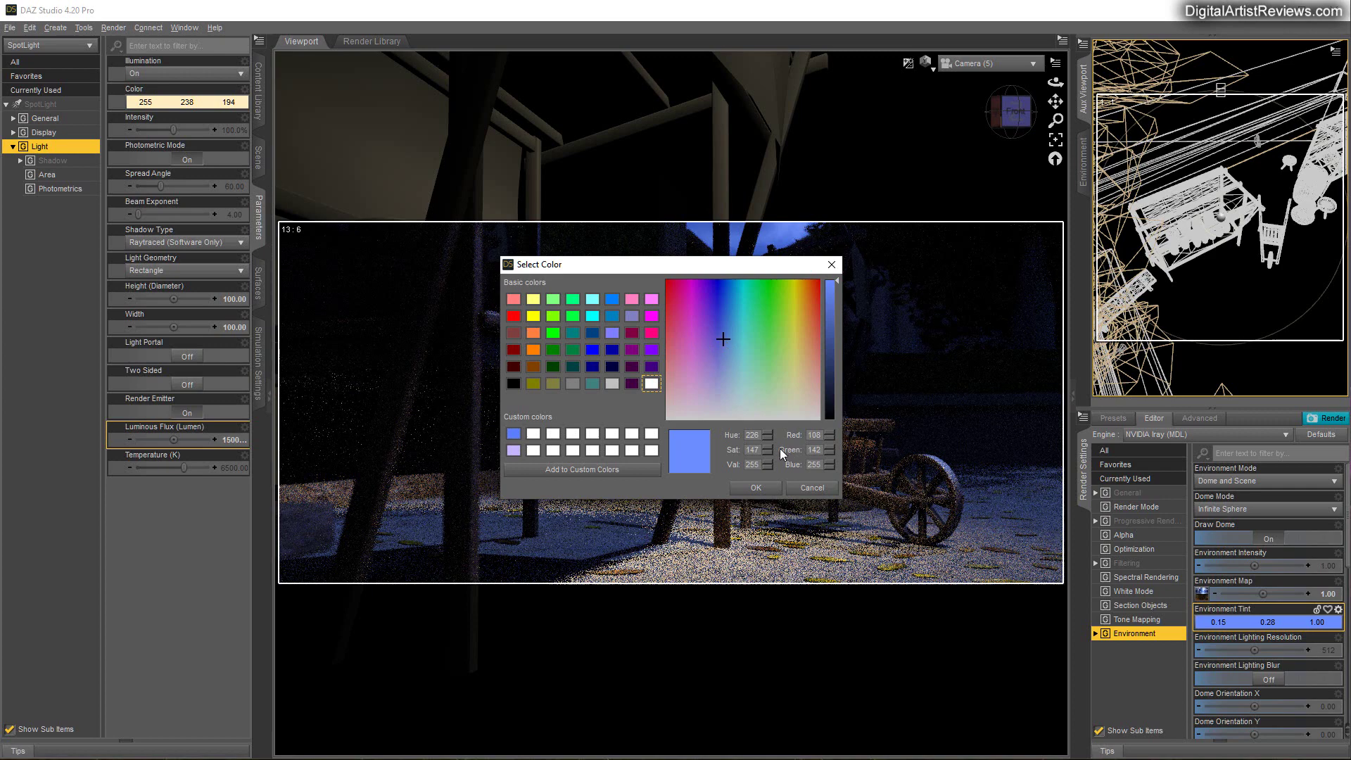
{"action": "left_click", "coordinate": [809, 488]}
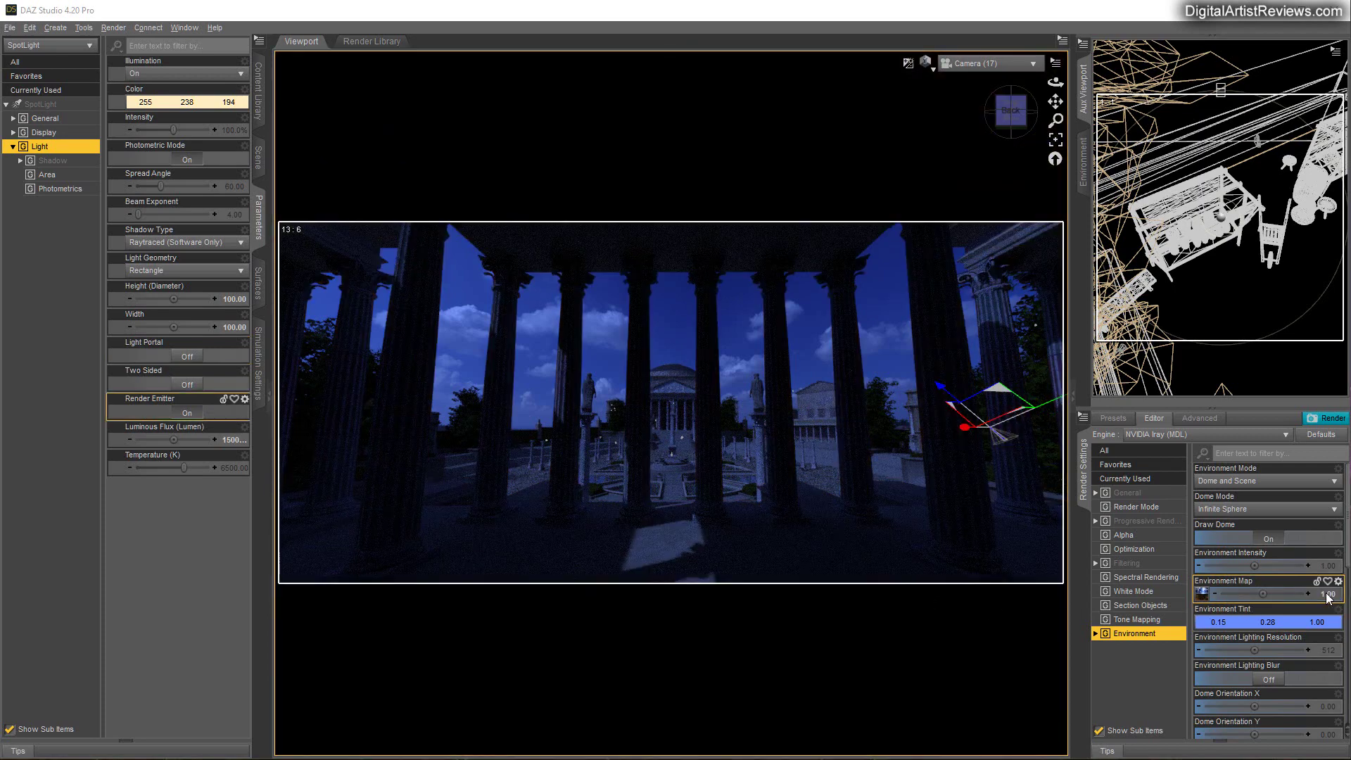
Lower the Environment Map strength to 0.70
{"action": "left_click", "coordinate": [1332, 593]}
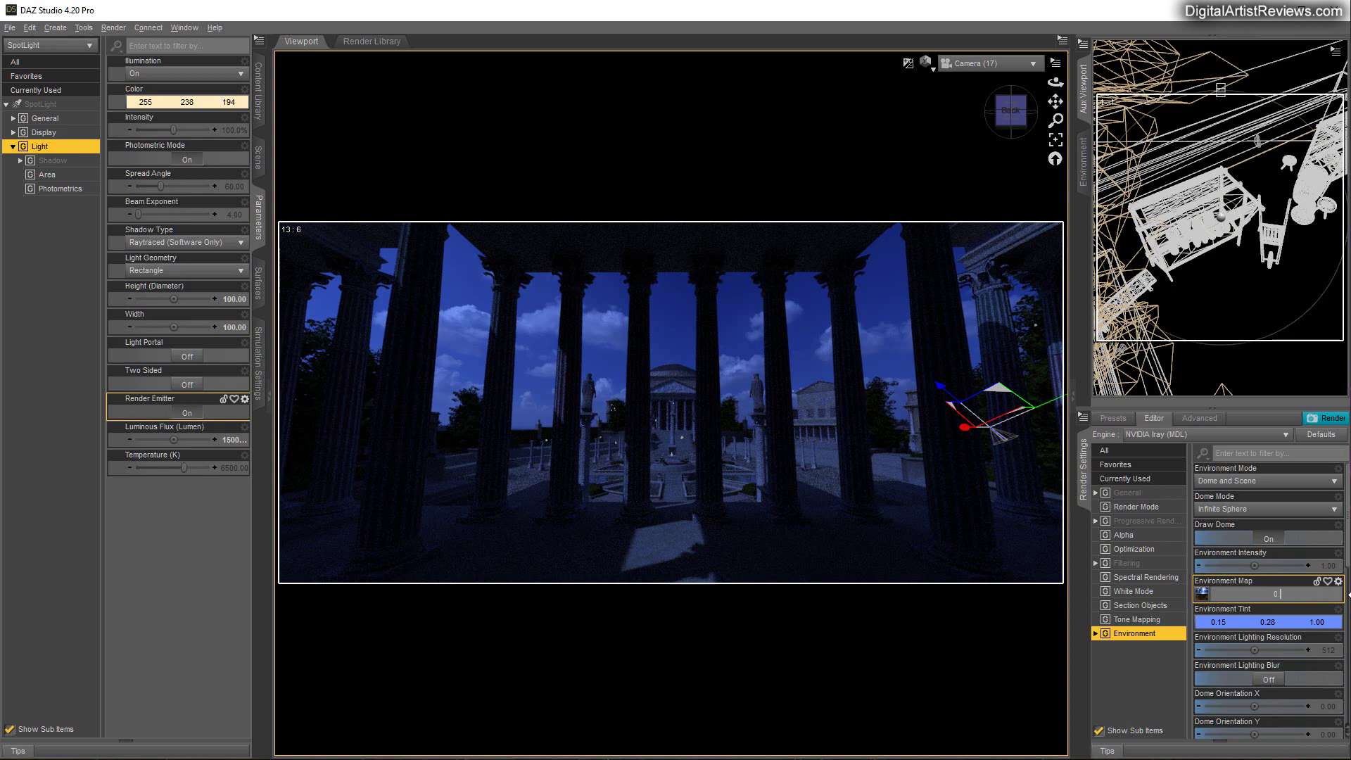
{"action": "type", "text": "0"}
{"action": "key", "text": "Return"}
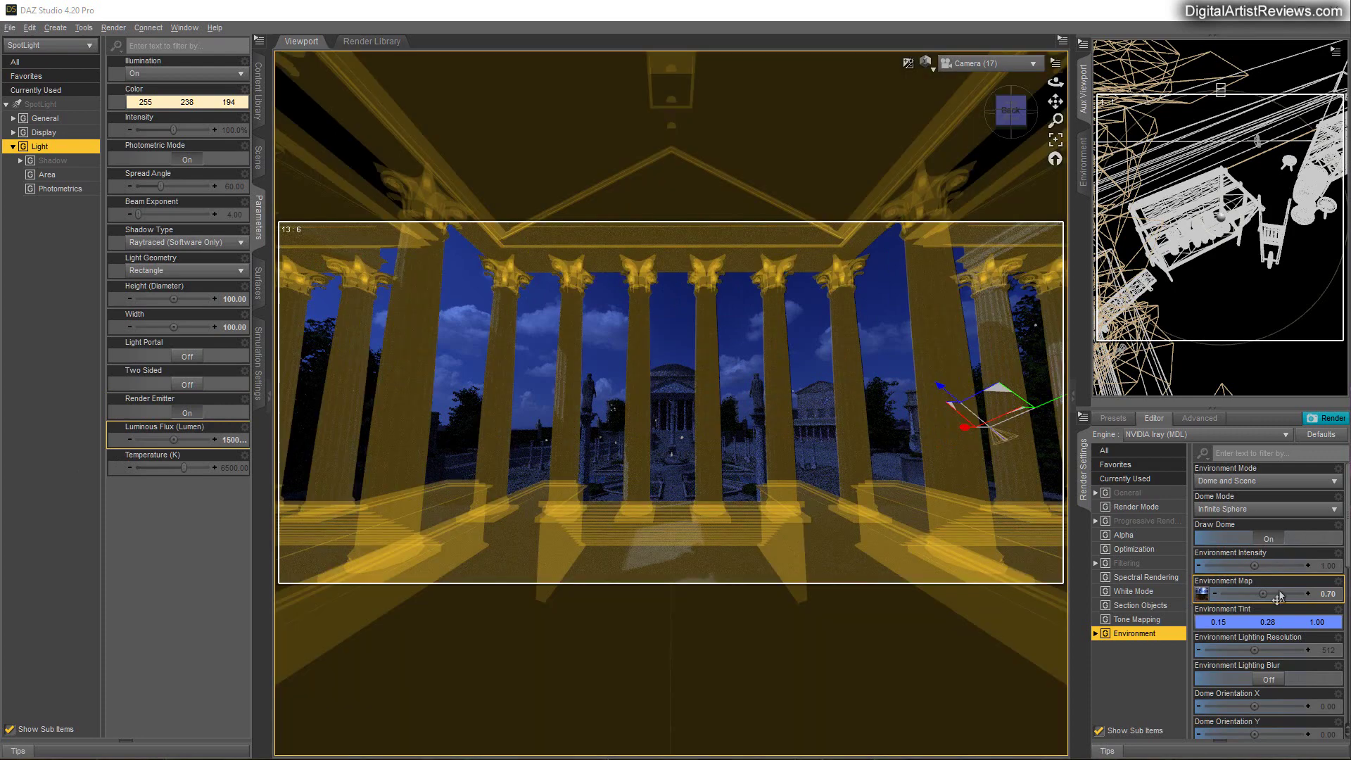
Try Dome Rotation values 200, 150 and 100, then settle on 300
{"action": "scroll", "coordinate": [1285, 590], "scroll_direction": "down", "scroll_amount": 5}
{"action": "scroll", "coordinate": [1284, 593], "scroll_direction": "down", "scroll_amount": 1}
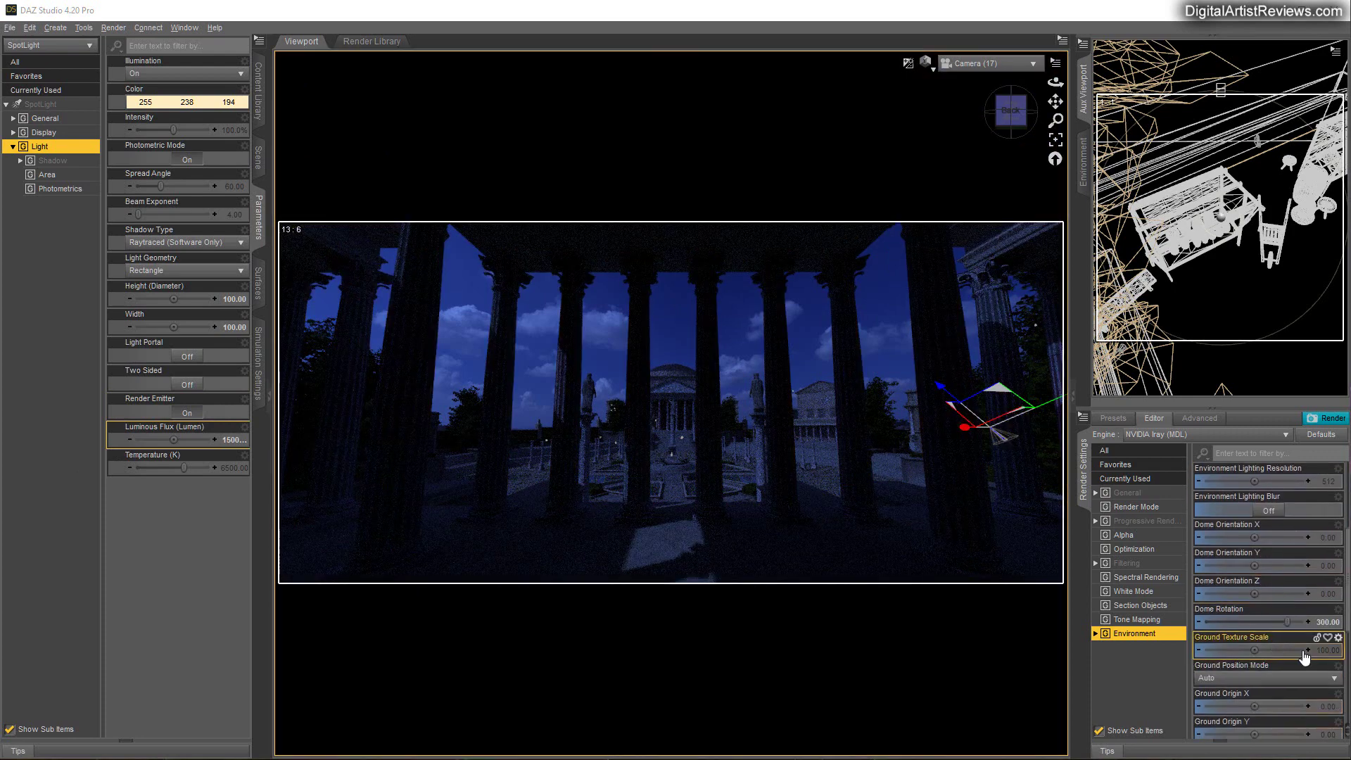
{"action": "left_click", "coordinate": [1328, 622]}
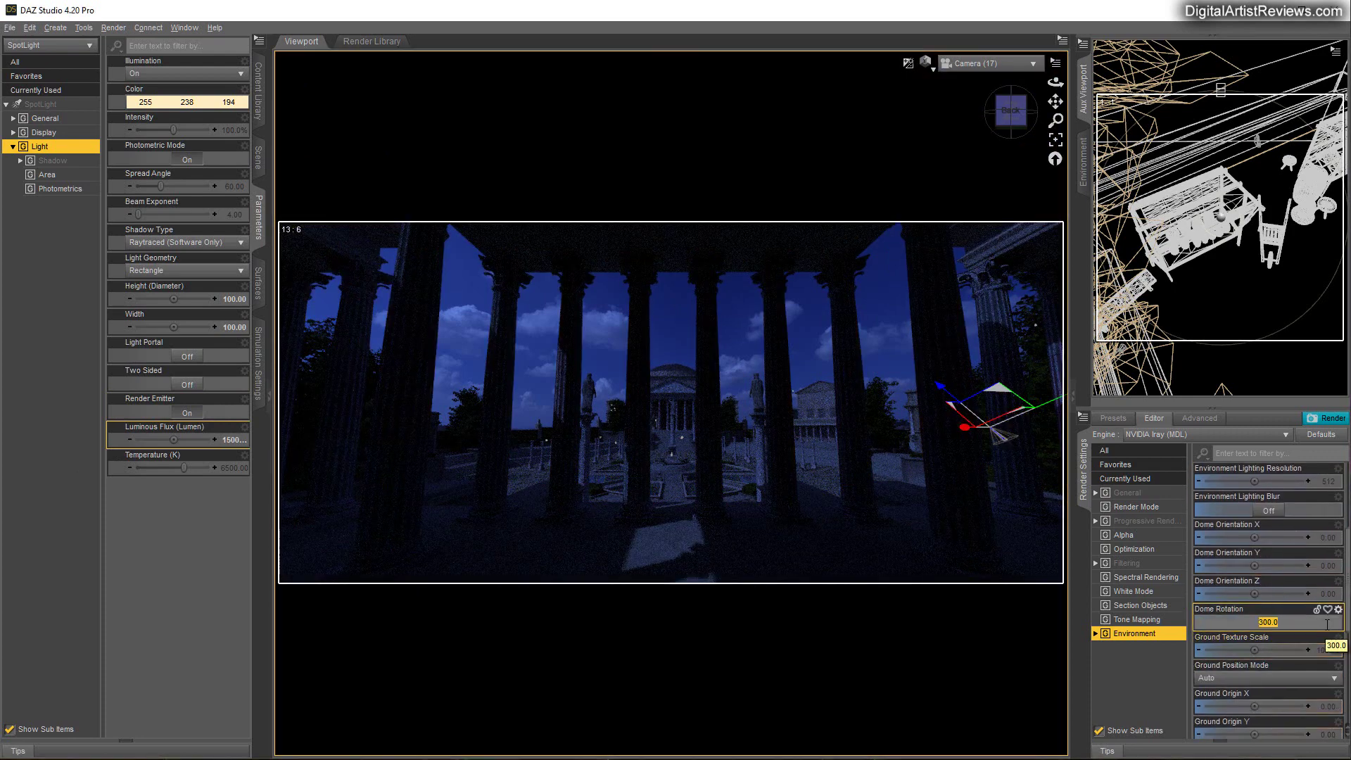
{"action": "type", "text": "200"}
{"action": "key", "text": "Return"}
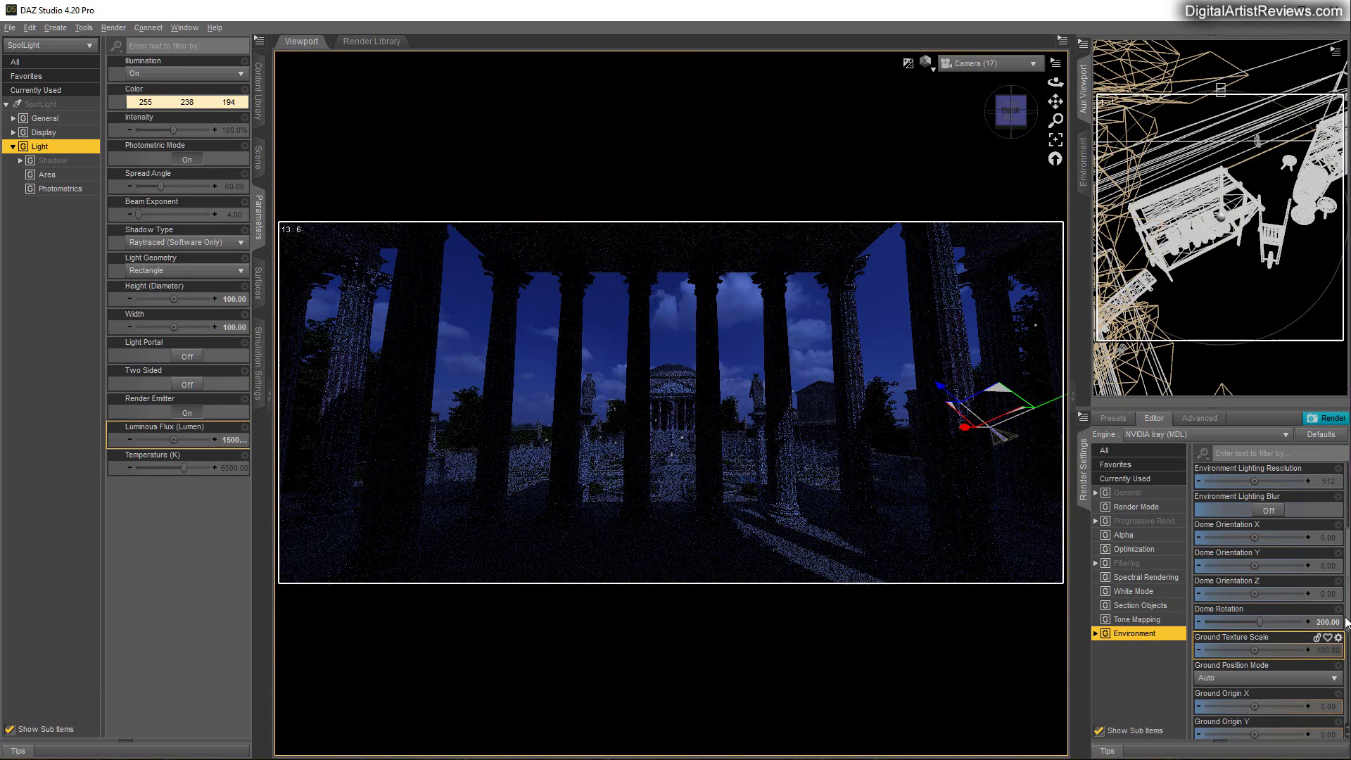
{"action": "left_click", "coordinate": [1330, 626]}
{"action": "type", "text": "150"}
{"action": "key", "text": "Return"}
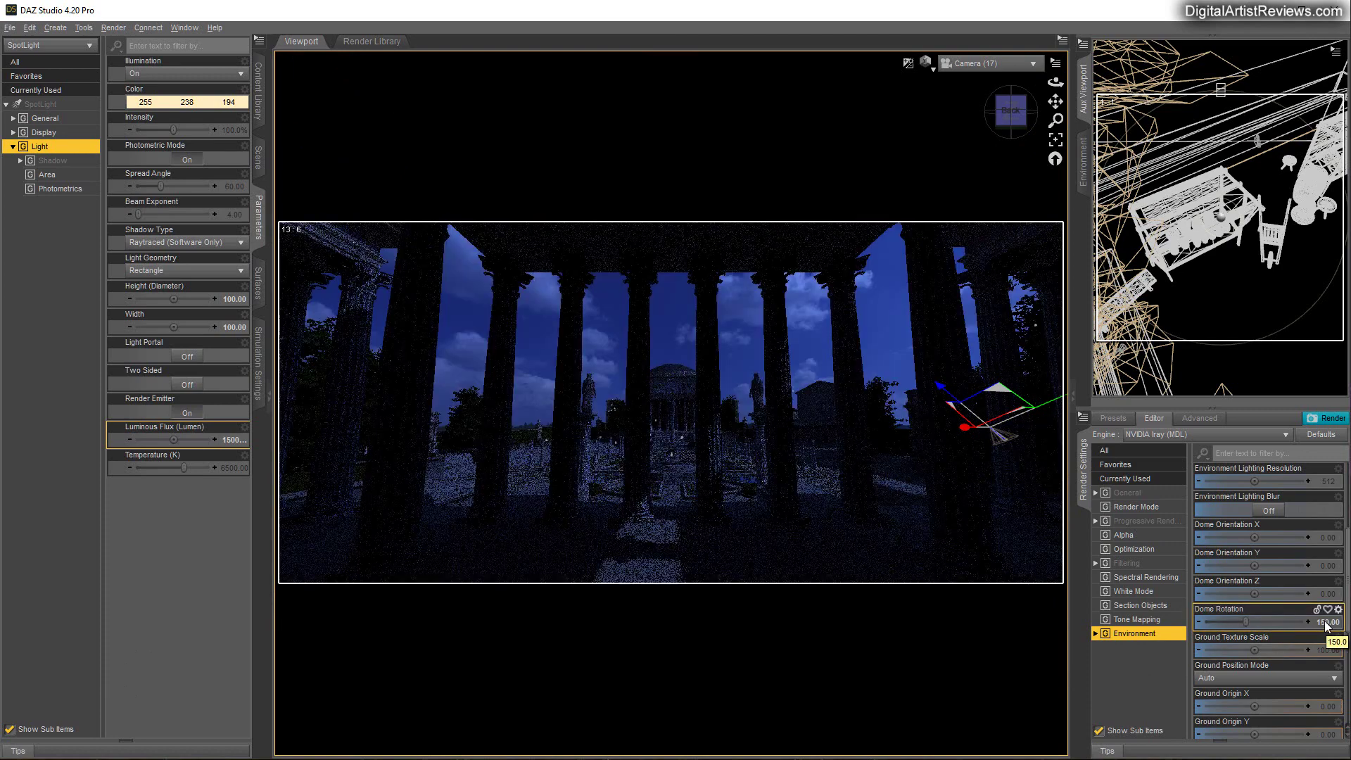
{"action": "left_click", "coordinate": [1327, 622]}
{"action": "type", "text": "100"}
{"action": "key", "text": "Return"}
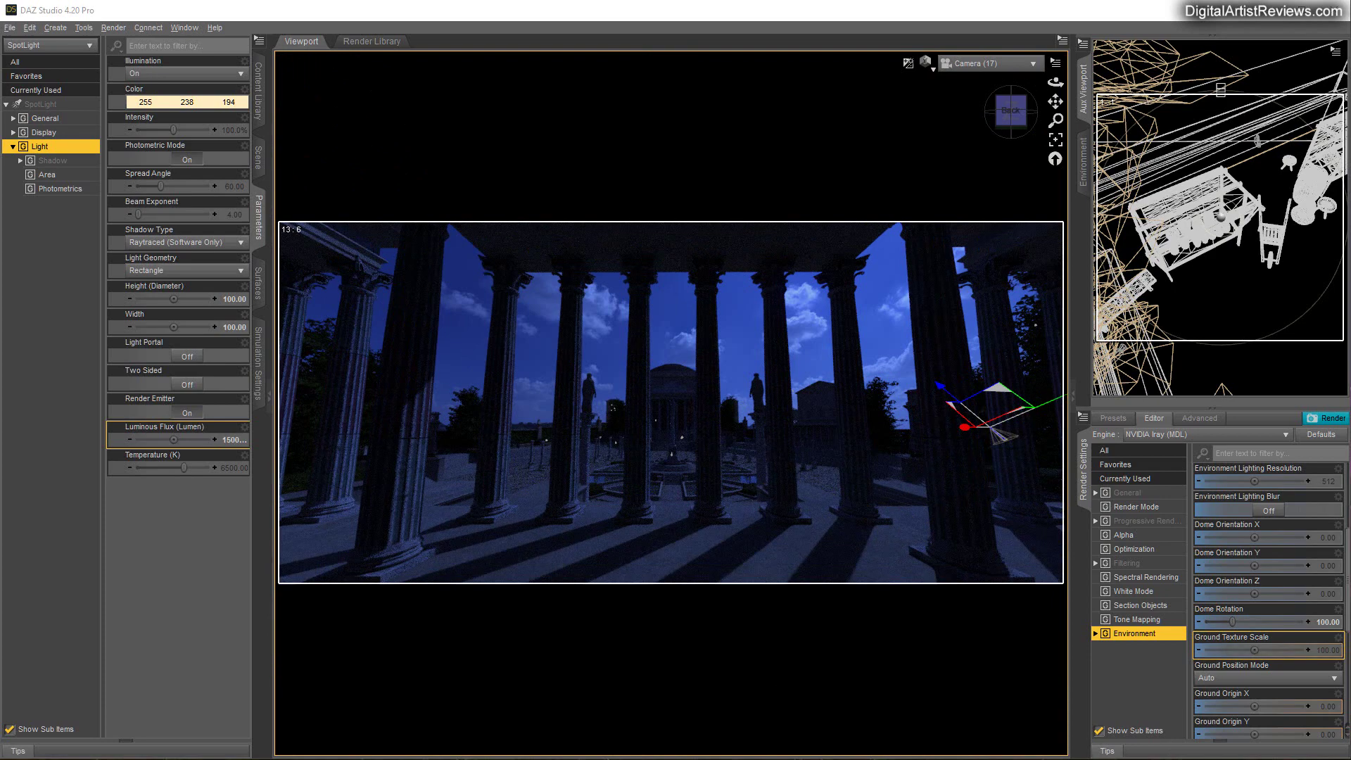
{"action": "left_click_drag", "start_coordinate": [1232, 622], "coordinate": [1288, 617]}
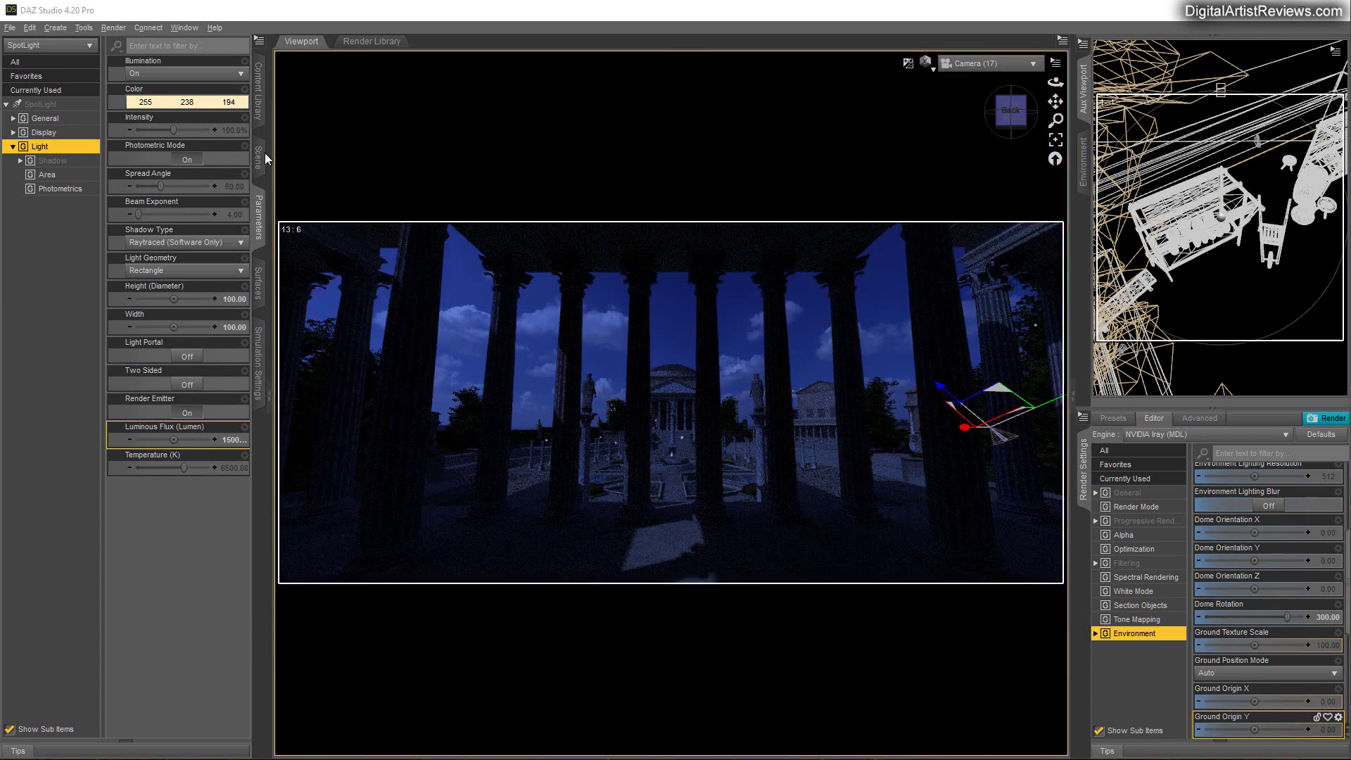
Create a new point light with default settings
{"action": "left_click", "coordinate": [264, 159]}
{"action": "left_click", "coordinate": [49, 27]}
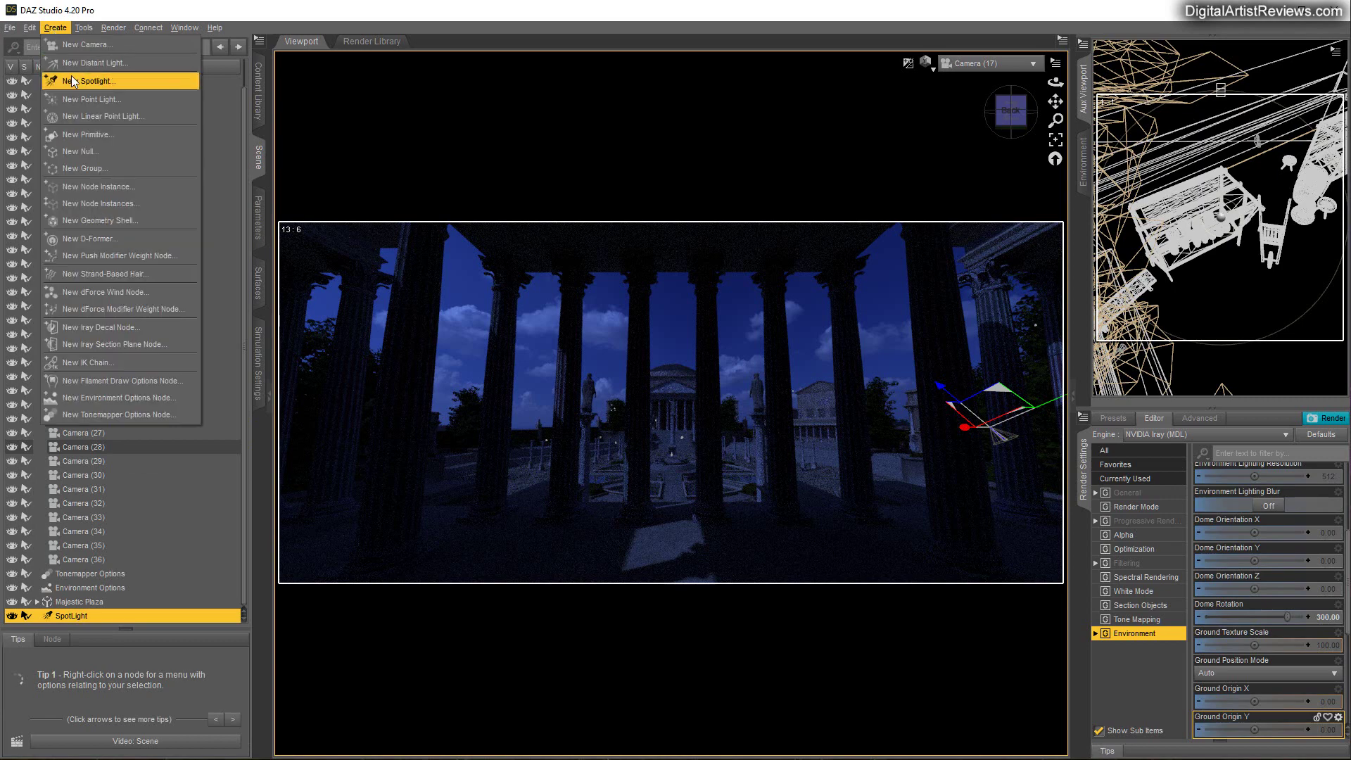
{"action": "left_click", "coordinate": [378, 318]}
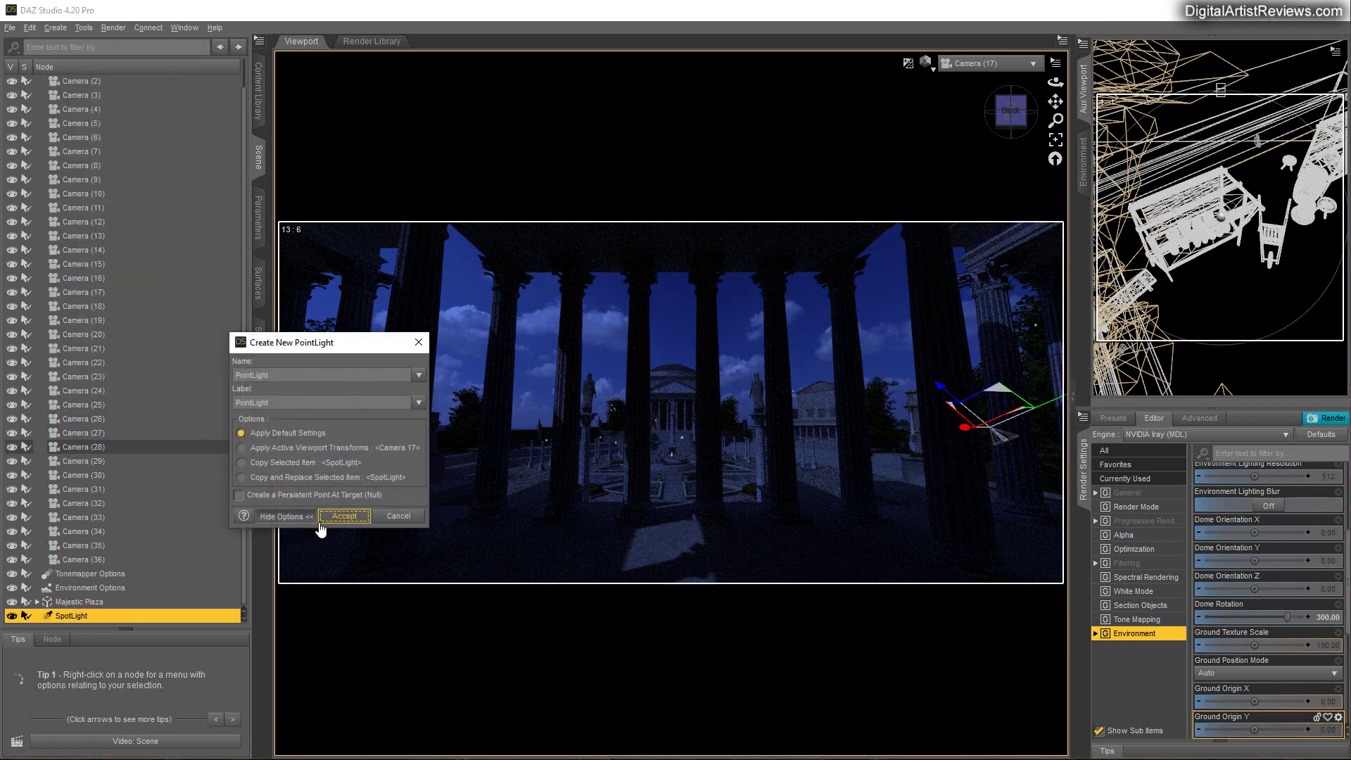
{"action": "left_click", "coordinate": [341, 516]}
Save the SpotLight's cream colour as a custom colour swatch
{"action": "left_click", "coordinate": [70, 602]}
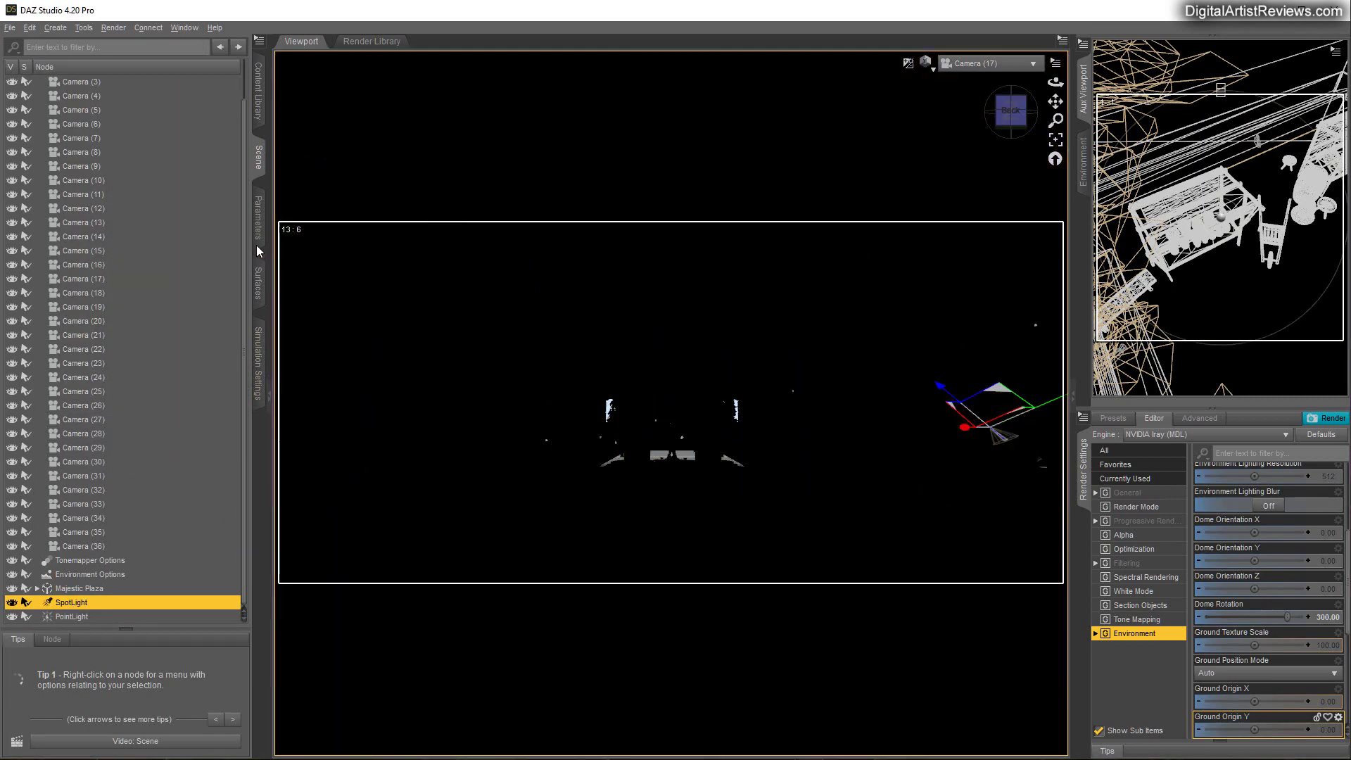
{"action": "left_click", "coordinate": [257, 224]}
{"action": "left_click", "coordinate": [172, 106]}
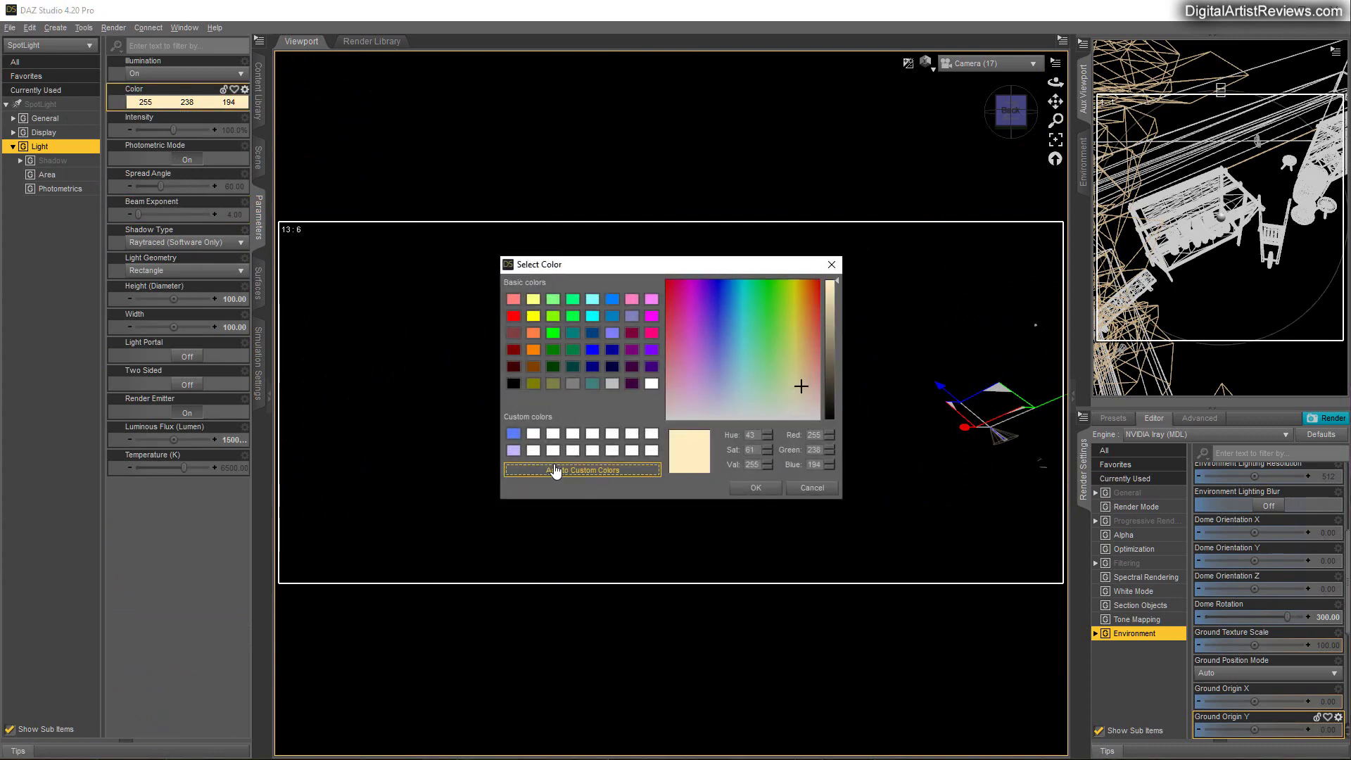
{"action": "left_click", "coordinate": [584, 470]}
{"action": "left_click", "coordinate": [753, 488]}
{"action": "left_click", "coordinate": [258, 159]}
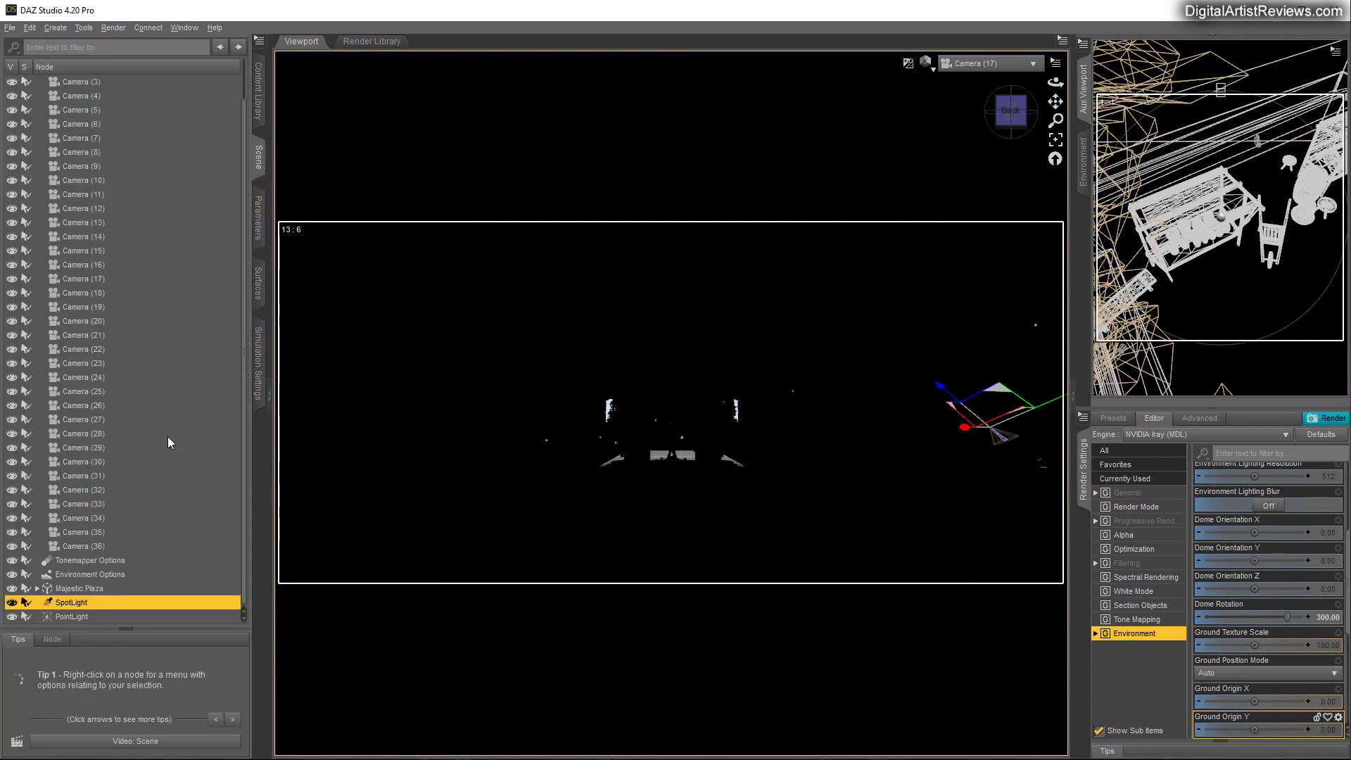
Colour the PointLight warm cream, 255/238/194, from the custom swatch
{"action": "left_click", "coordinate": [51, 617]}
{"action": "left_click", "coordinate": [259, 219]}
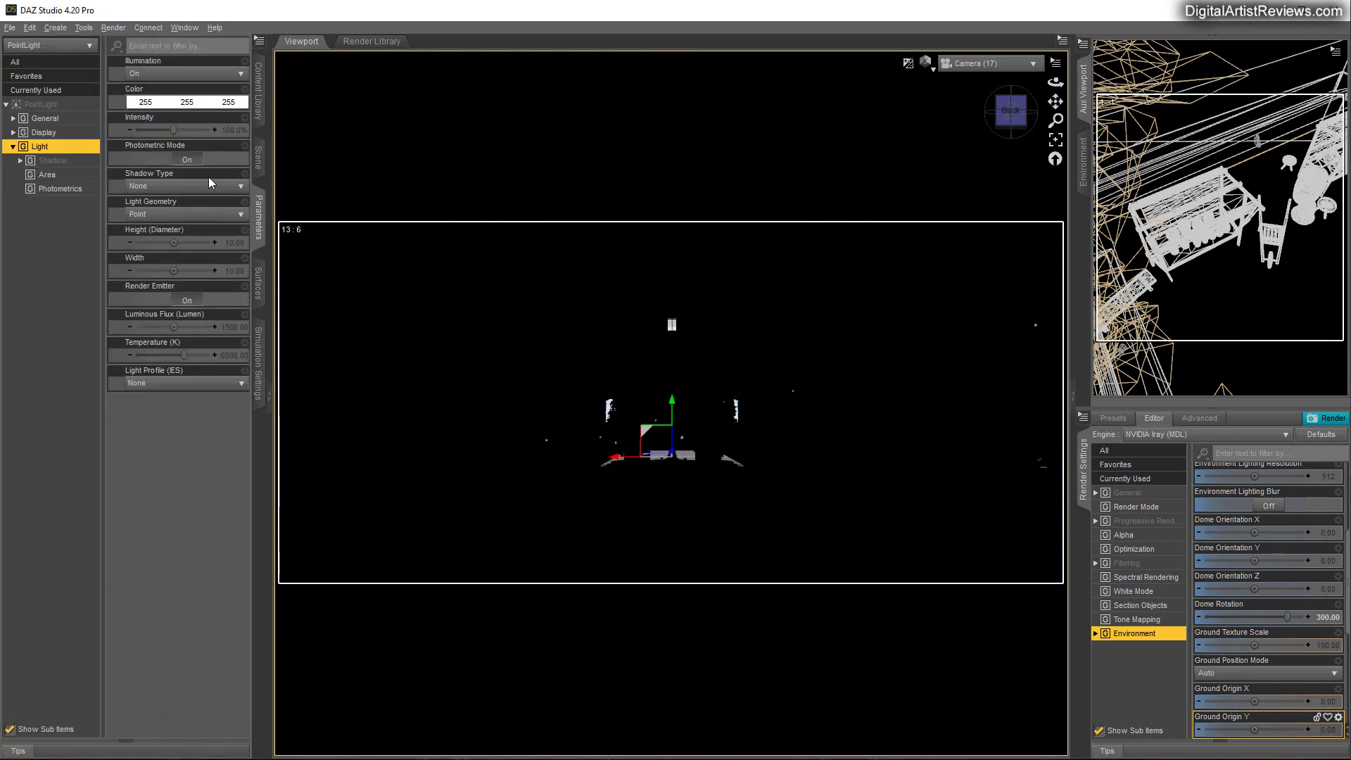
{"action": "left_click", "coordinate": [172, 102]}
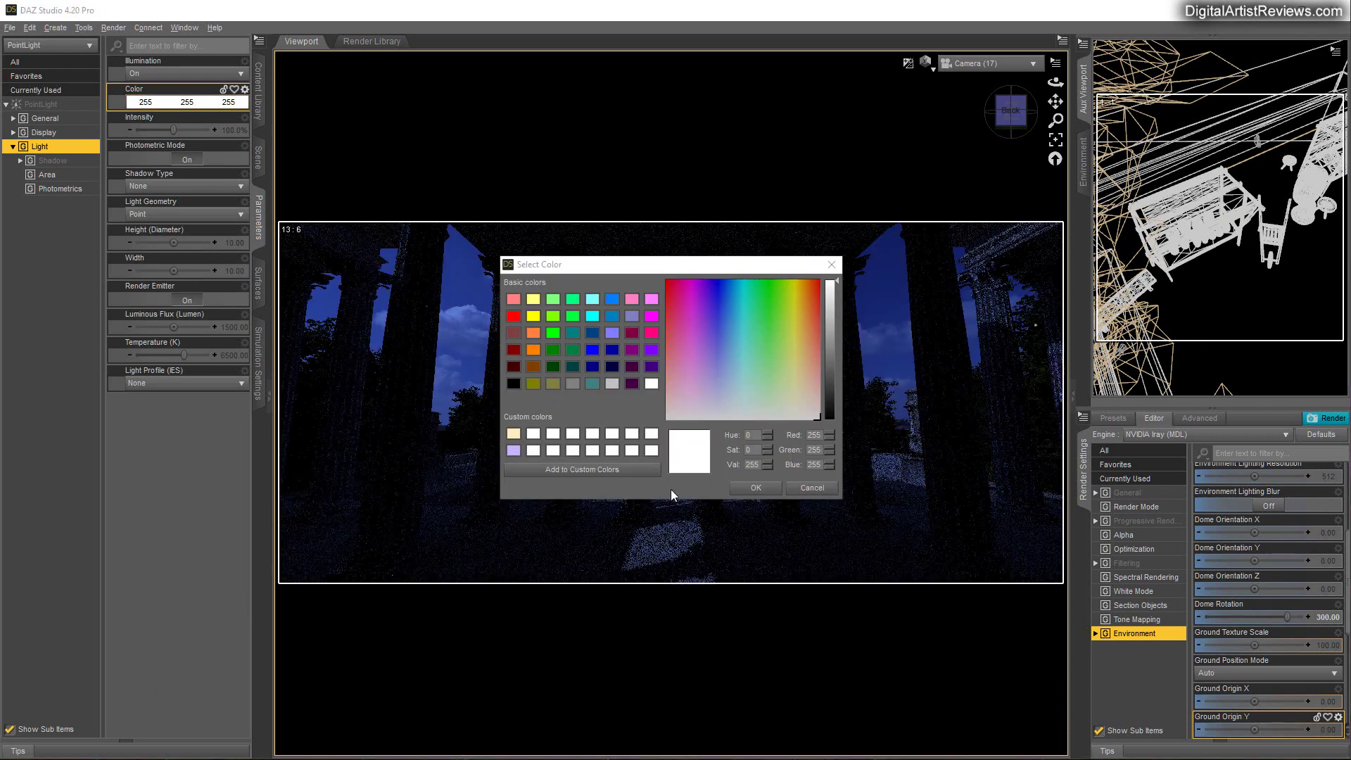
{"action": "left_click", "coordinate": [513, 433]}
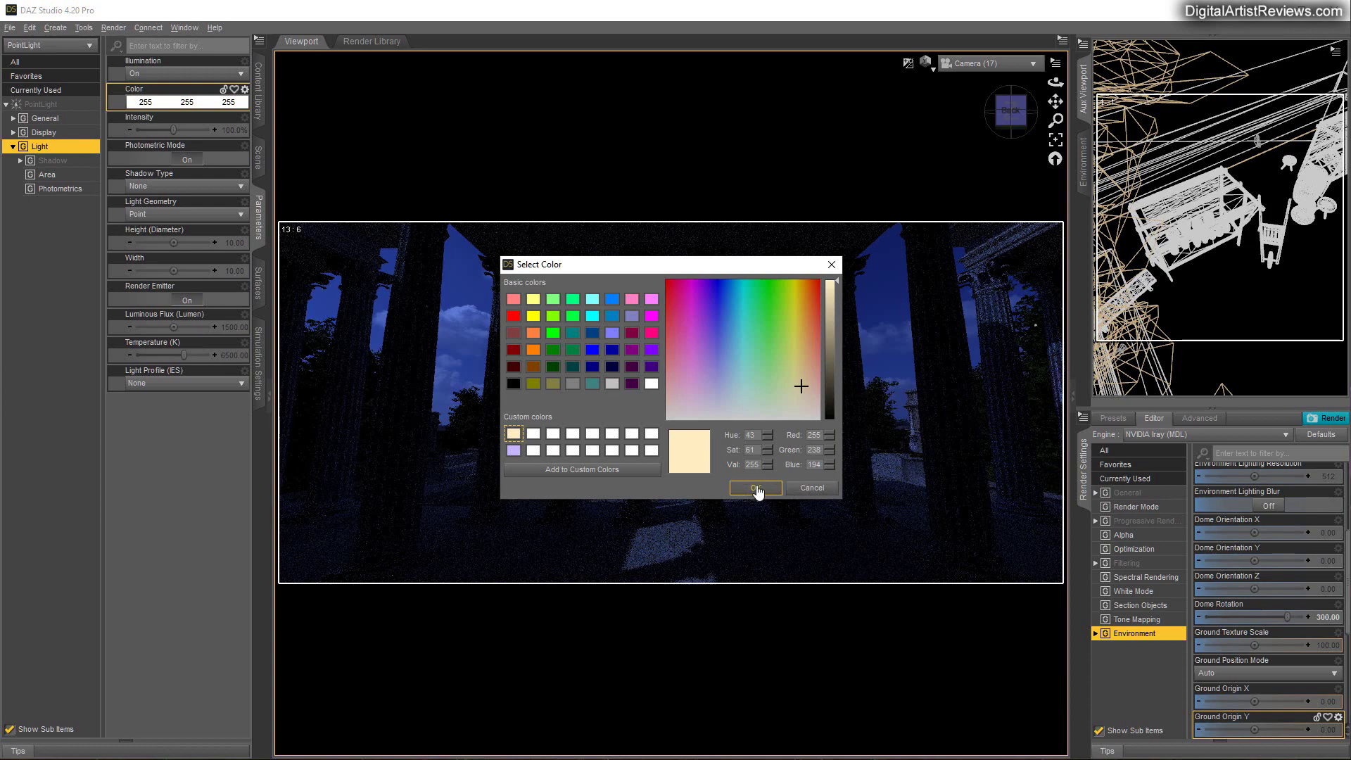
{"action": "left_click", "coordinate": [756, 487]}
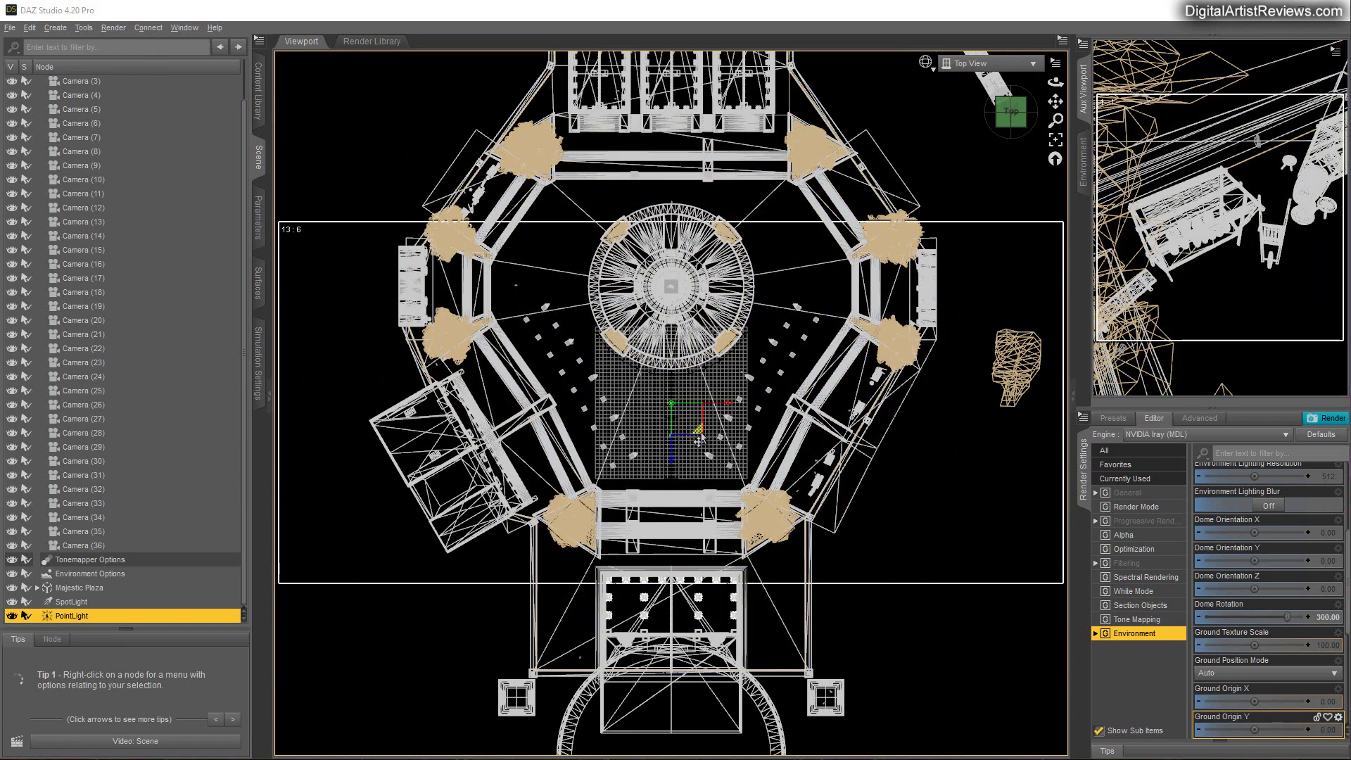
Move the PointLight toward the far end of the plaza and raise it higher in Left View
{"action": "mouse_move", "coordinate": [699, 442]}
{"action": "left_mouse_down"}
{"action": "mouse_move", "coordinate": [663, 156]}
{"action": "mouse_move", "coordinate": [686, 156]}
{"action": "left_mouse_up"}
{"action": "left_click", "coordinate": [967, 70]}
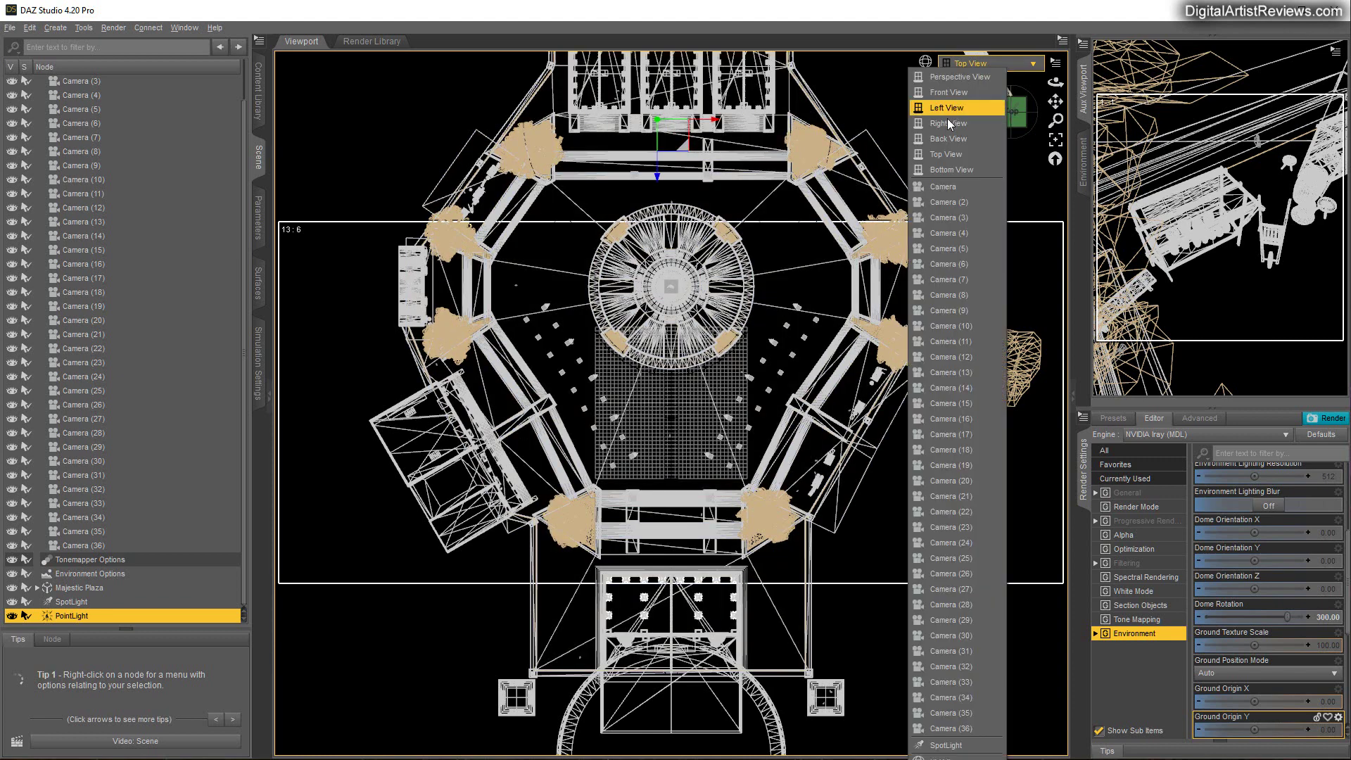
{"action": "left_click", "coordinate": [945, 112]}
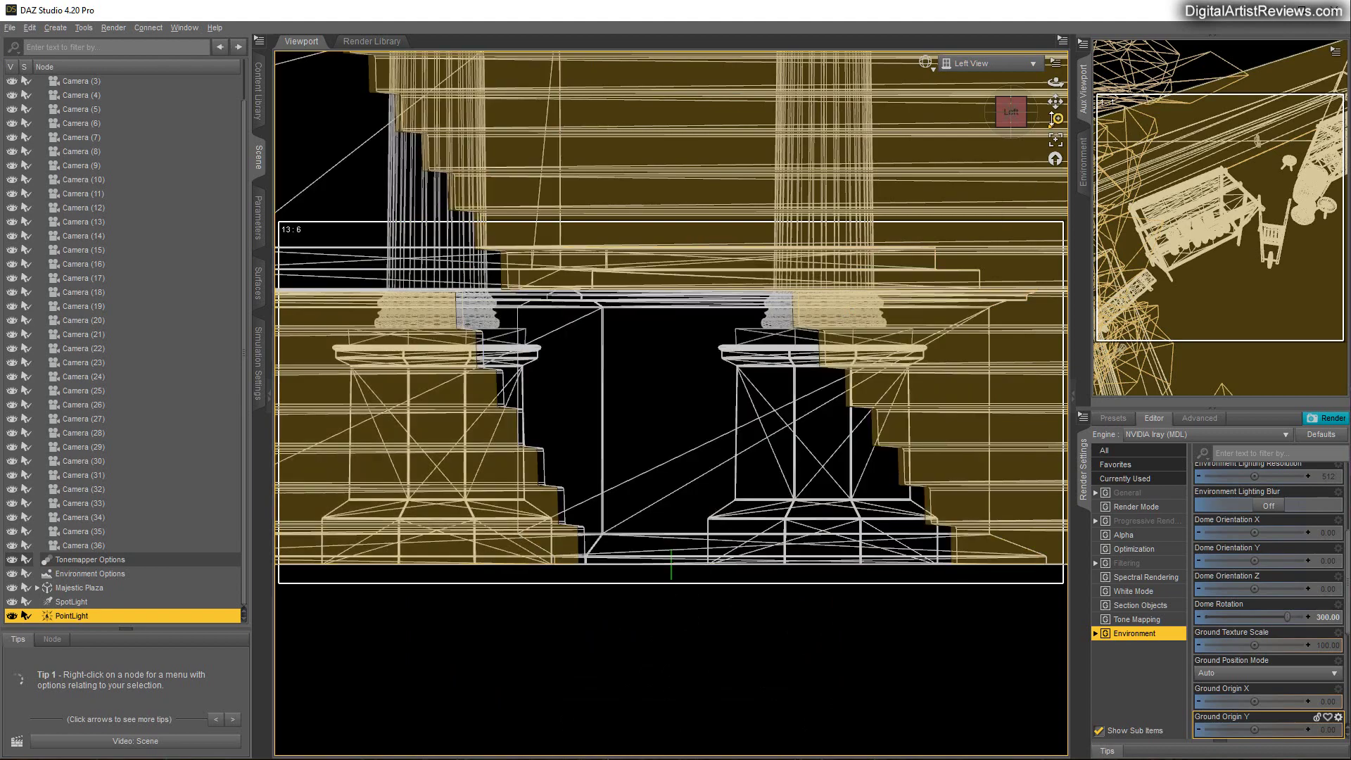
{"action": "left_click_drag", "start_coordinate": [1055, 121], "coordinate": [1058, 121]}
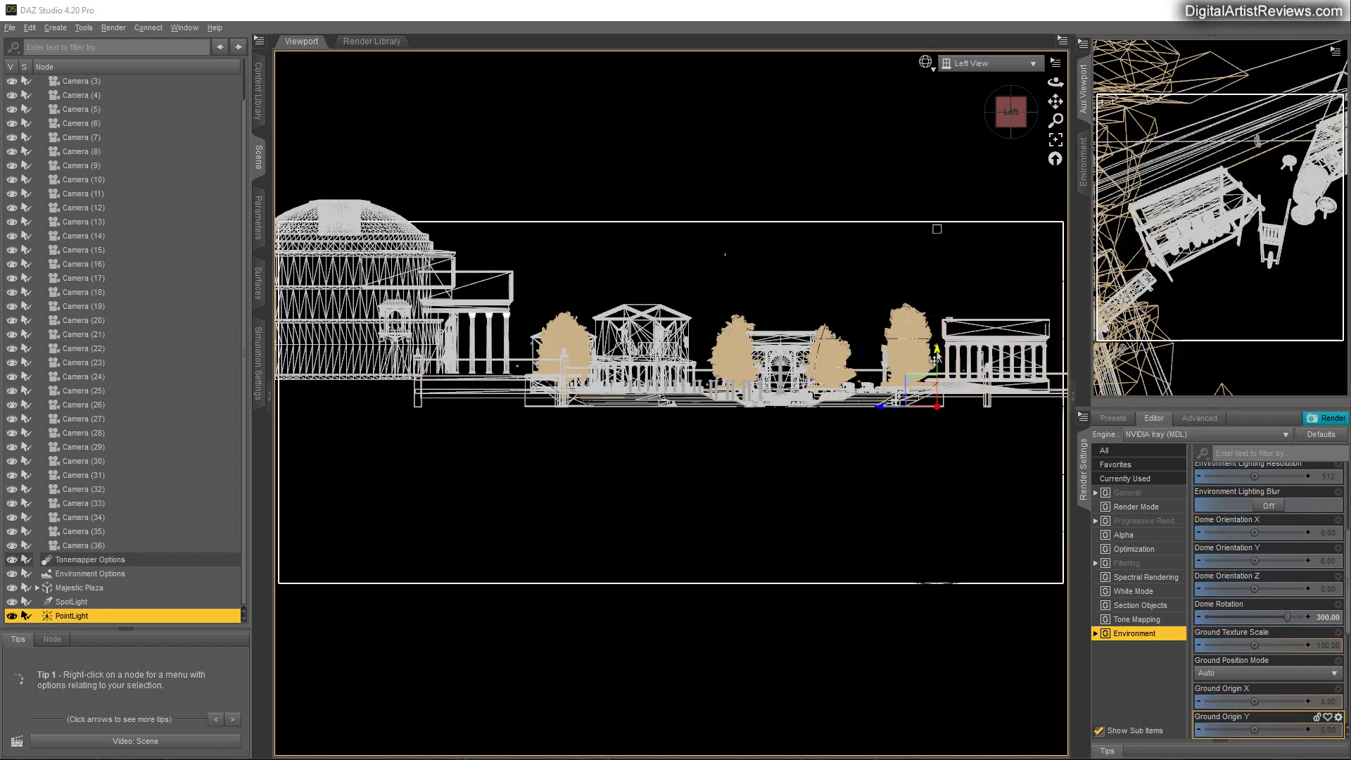
{"action": "left_click_drag", "start_coordinate": [936, 355], "coordinate": [938, 315]}
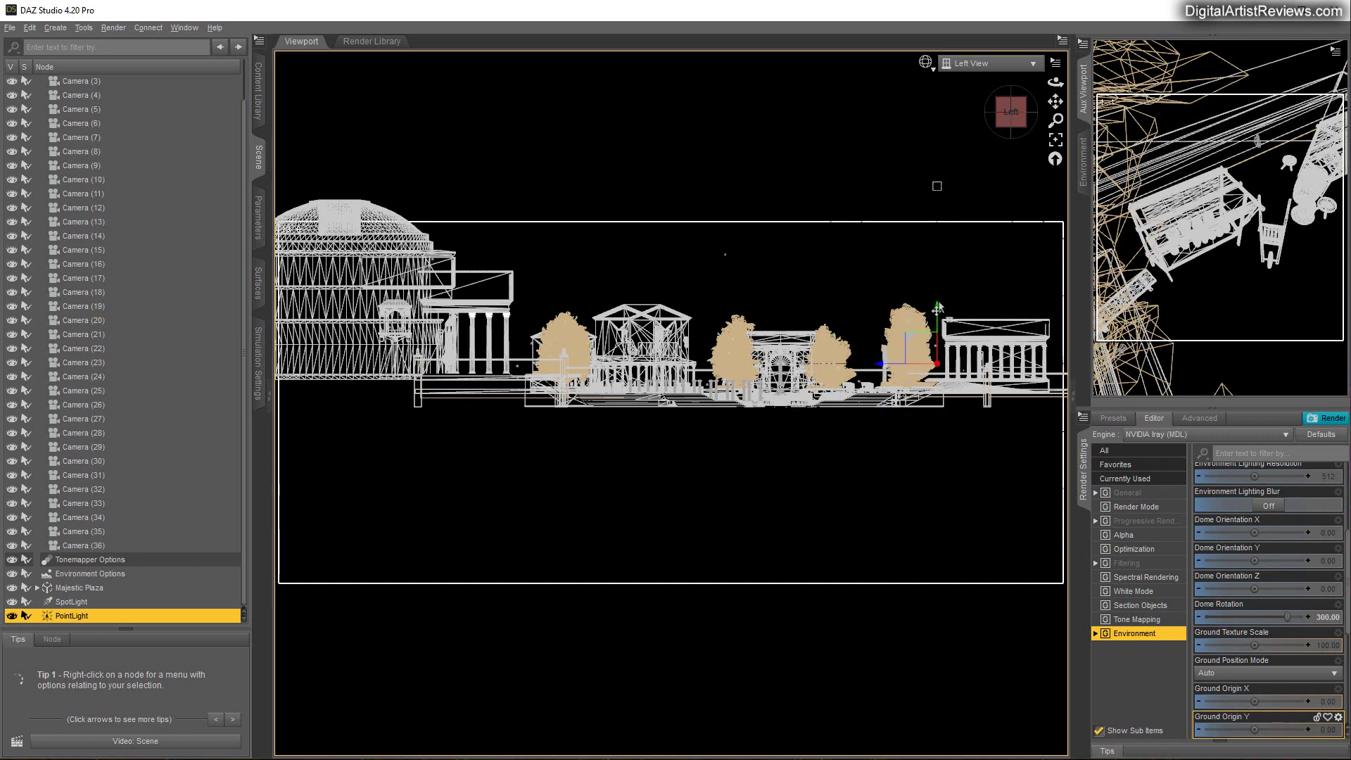
Return to Camera (17) and nudge the PointLight sideways along X
{"action": "left_click", "coordinate": [989, 63]}
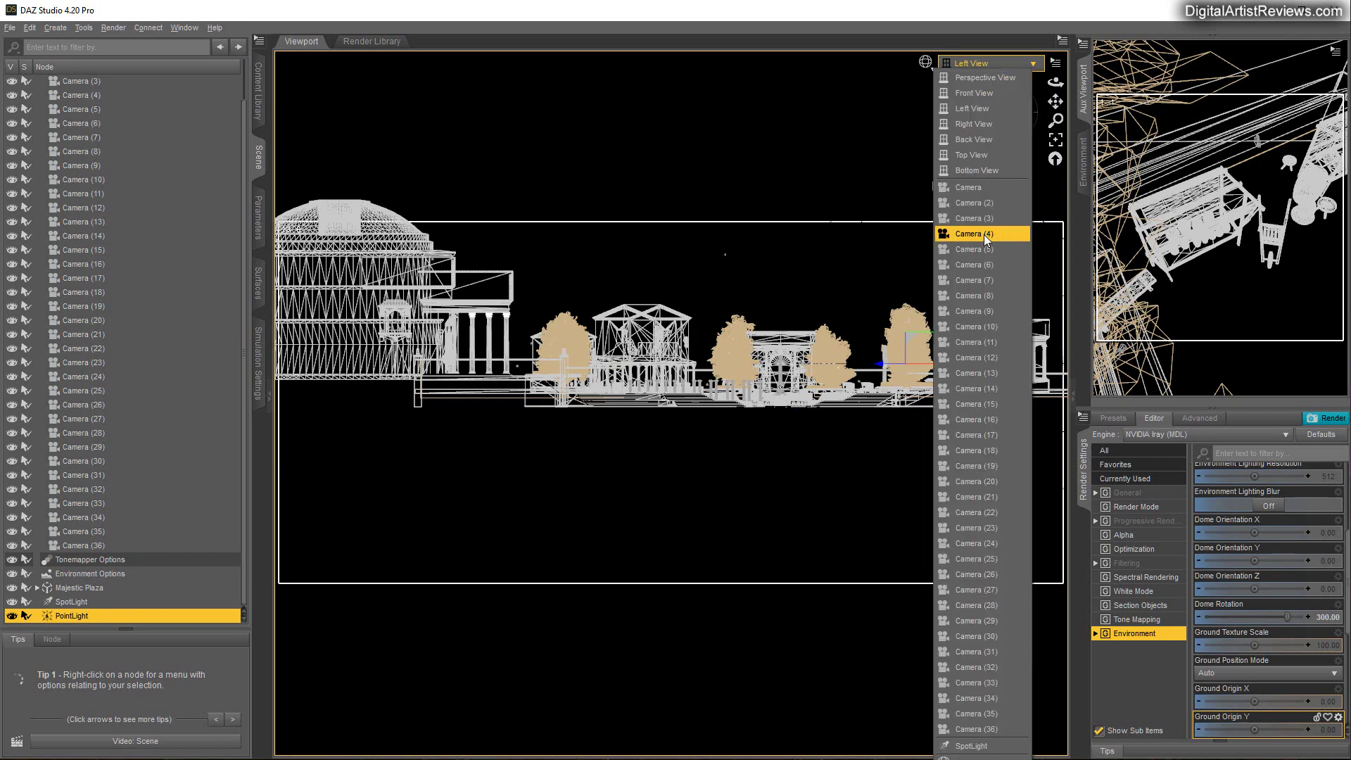
{"action": "left_click", "coordinate": [968, 438]}
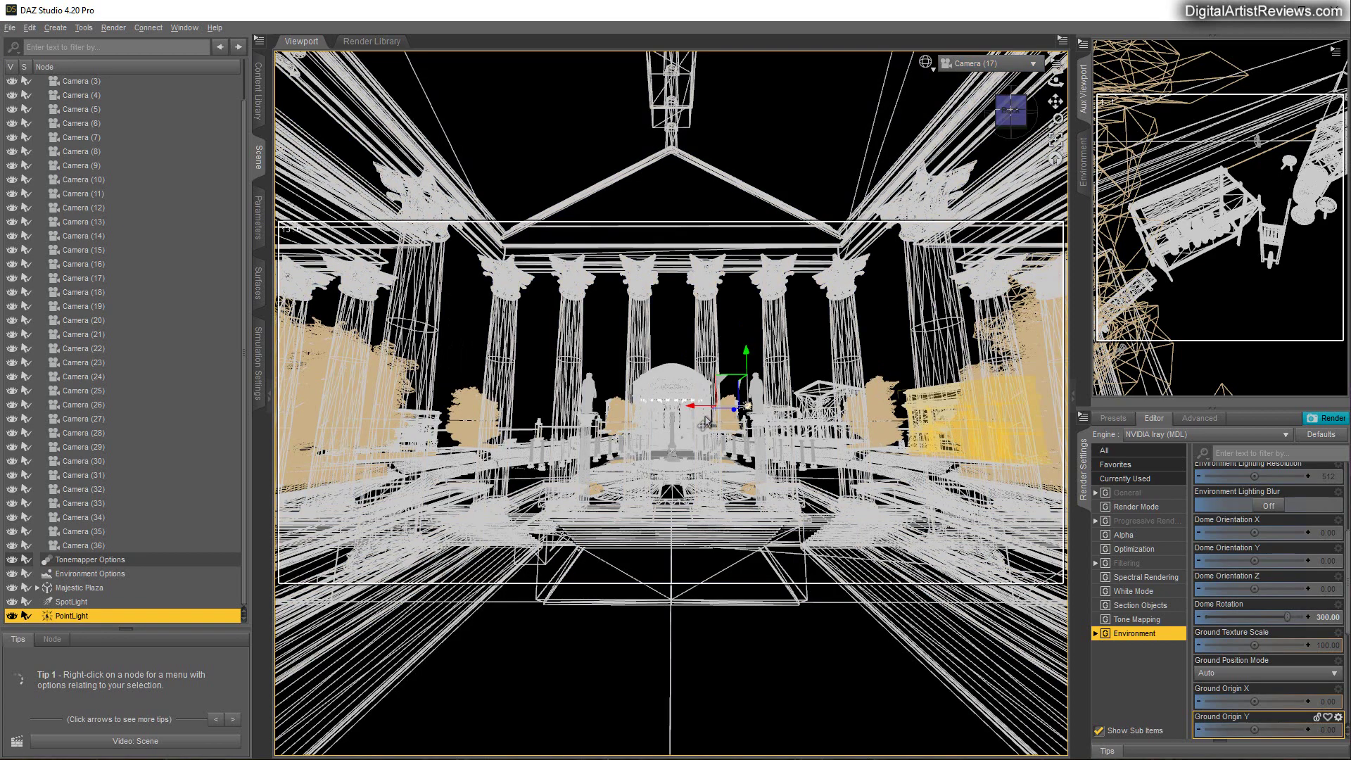
{"action": "left_click_drag", "start_coordinate": [692, 414], "coordinate": [719, 414]}
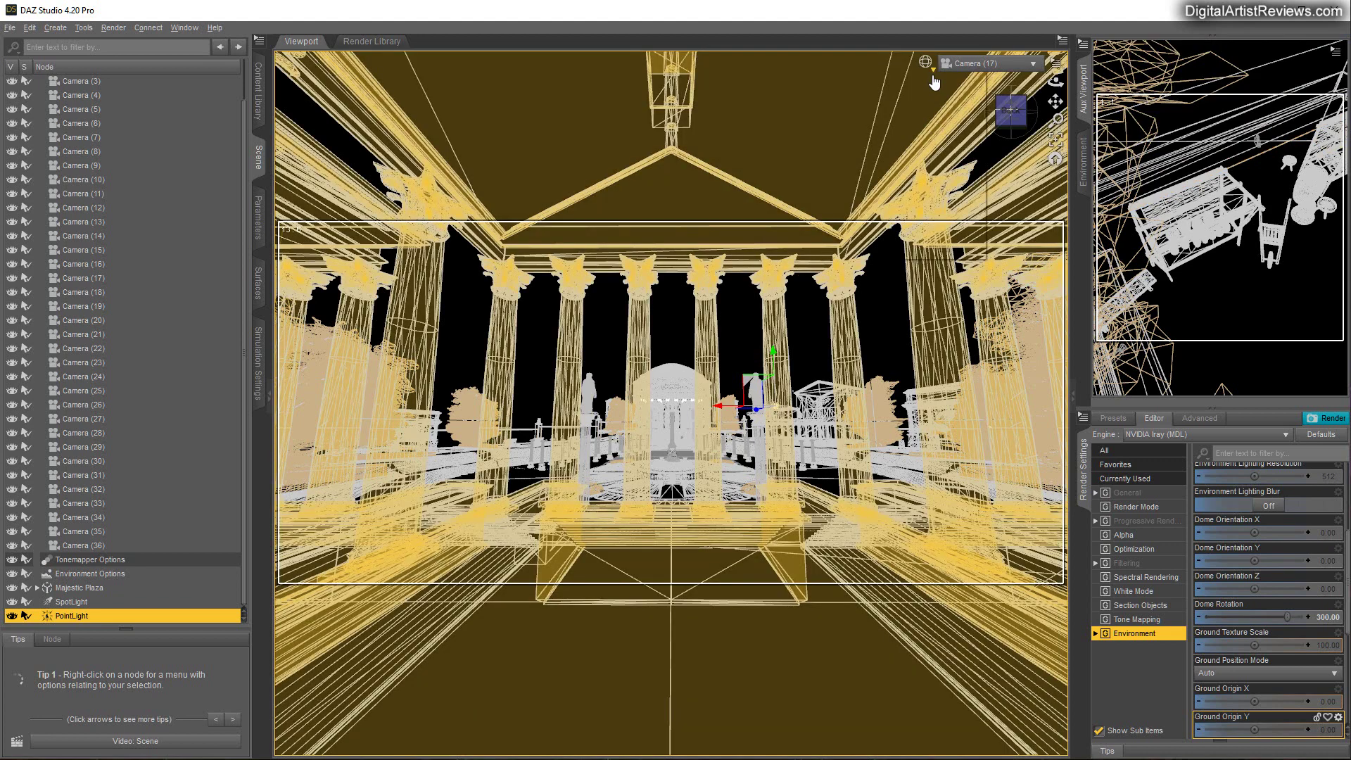
Preview the viewport in NVIDIA Iray and give the PointLight raytraced shadows and sphere geometry
{"action": "left_click", "coordinate": [926, 62]}
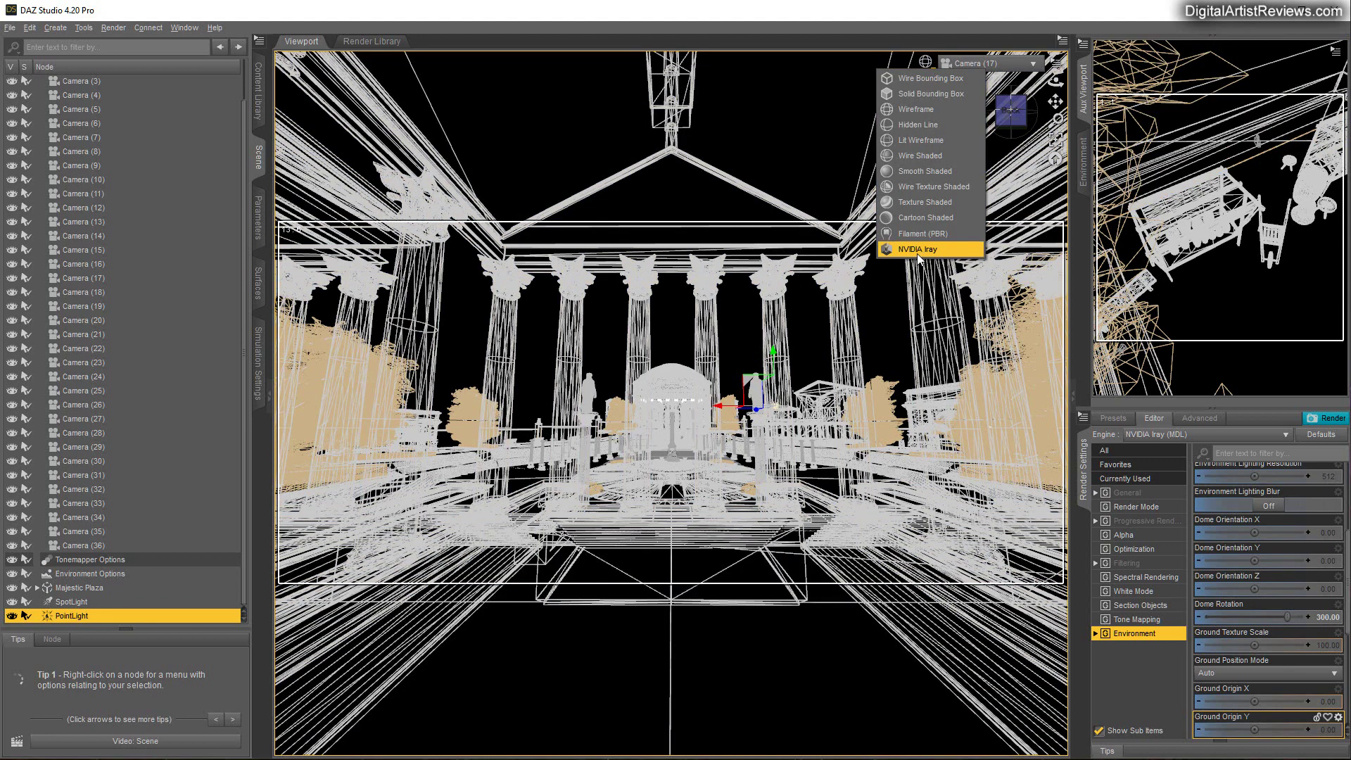
{"action": "left_click", "coordinate": [918, 250]}
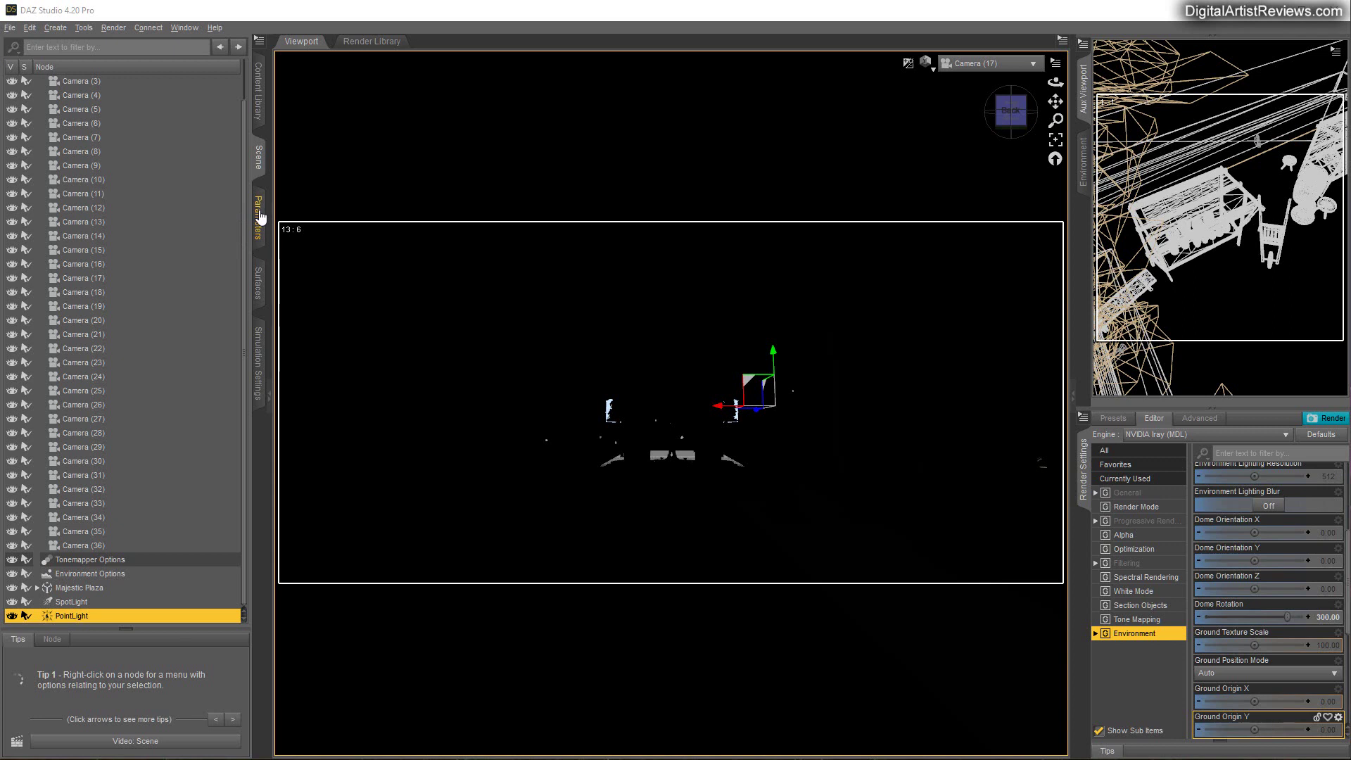
{"action": "left_click", "coordinate": [259, 218]}
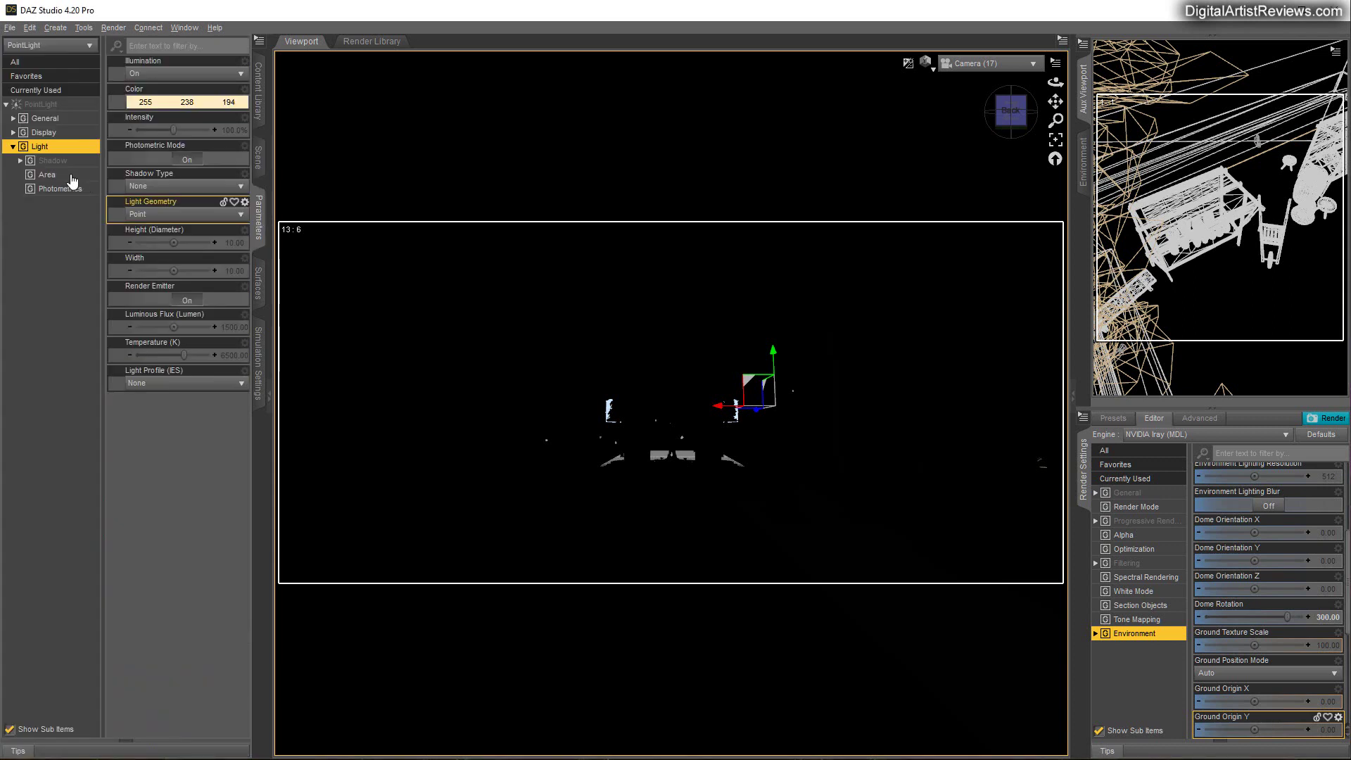
{"action": "left_click", "coordinate": [184, 186]}
{"action": "left_click", "coordinate": [140, 221]}
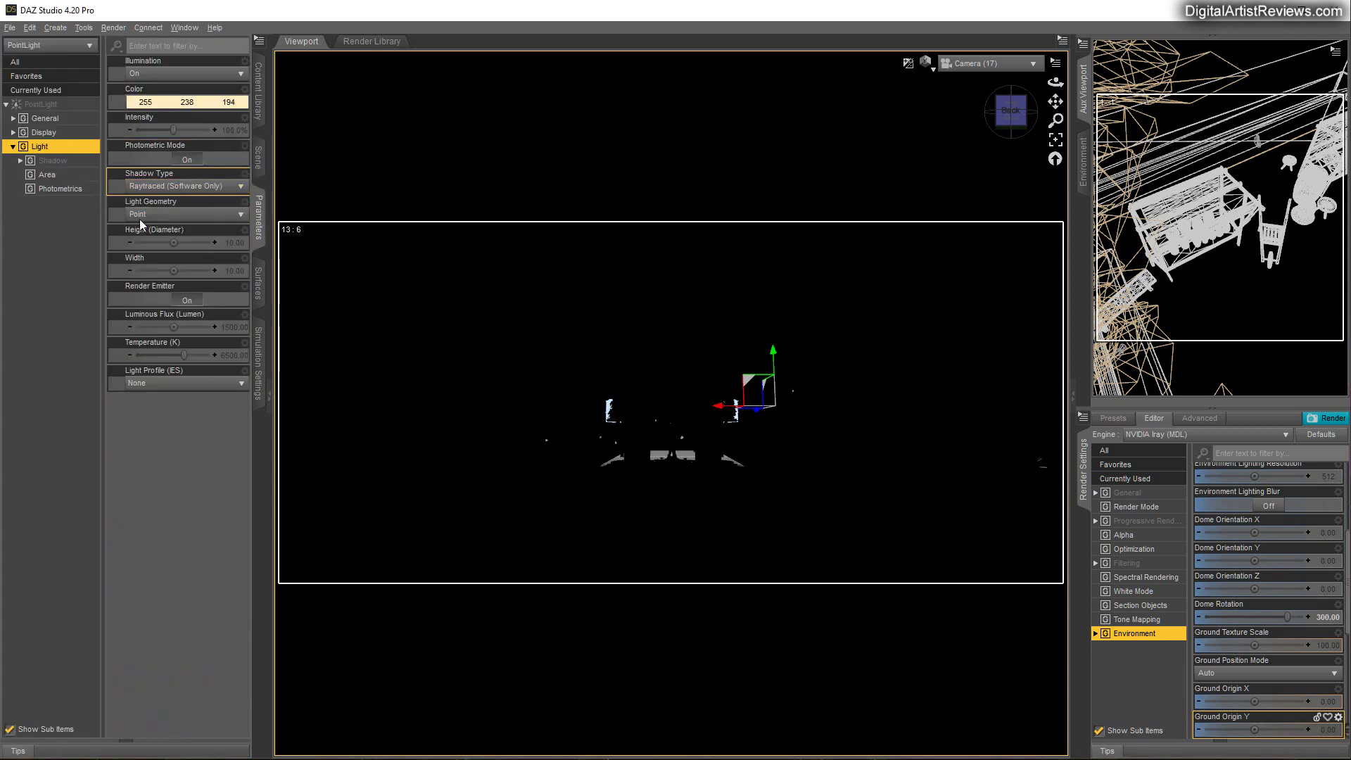
{"action": "left_click", "coordinate": [140, 215]}
{"action": "left_click", "coordinate": [149, 272]}
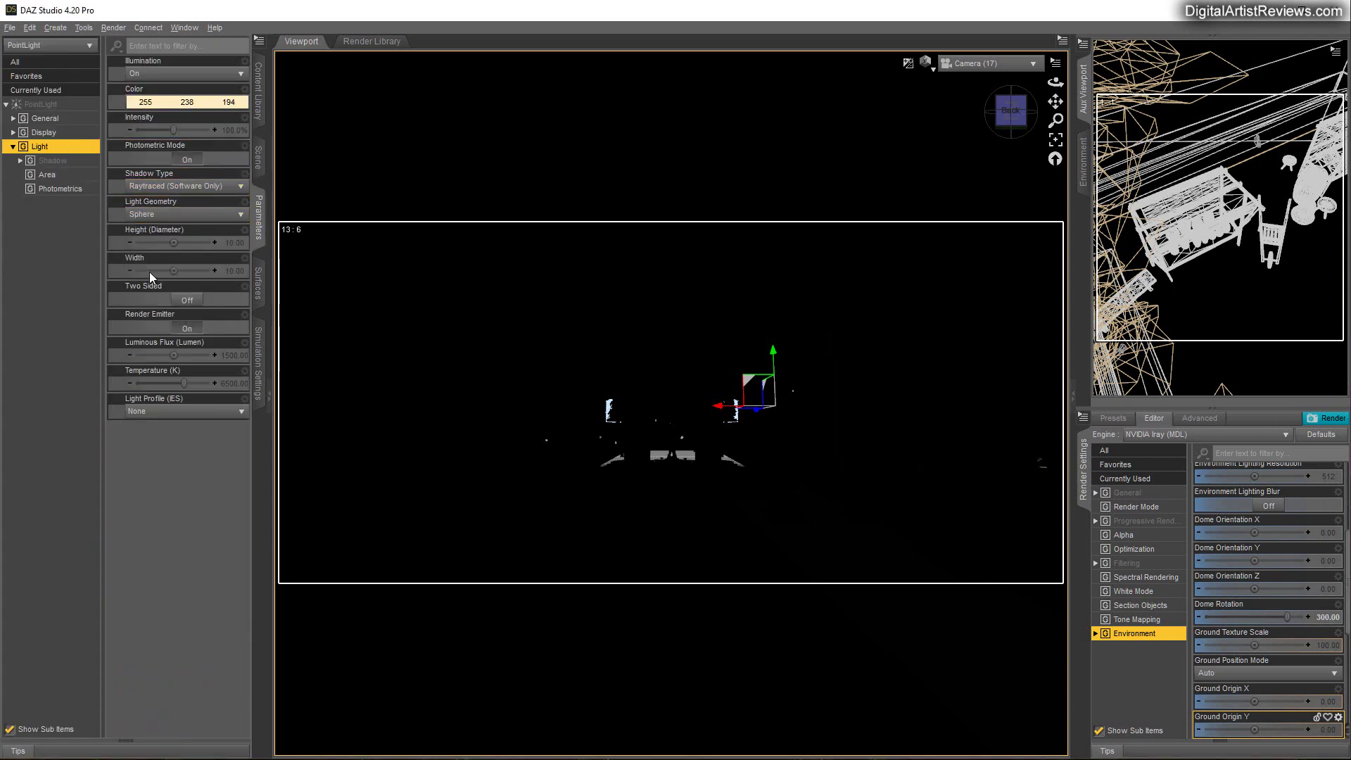
Set the sphere light's height and width to 50
{"action": "left_click", "coordinate": [230, 242]}
{"action": "type", "text": "50"}
{"action": "key", "text": "Return"}
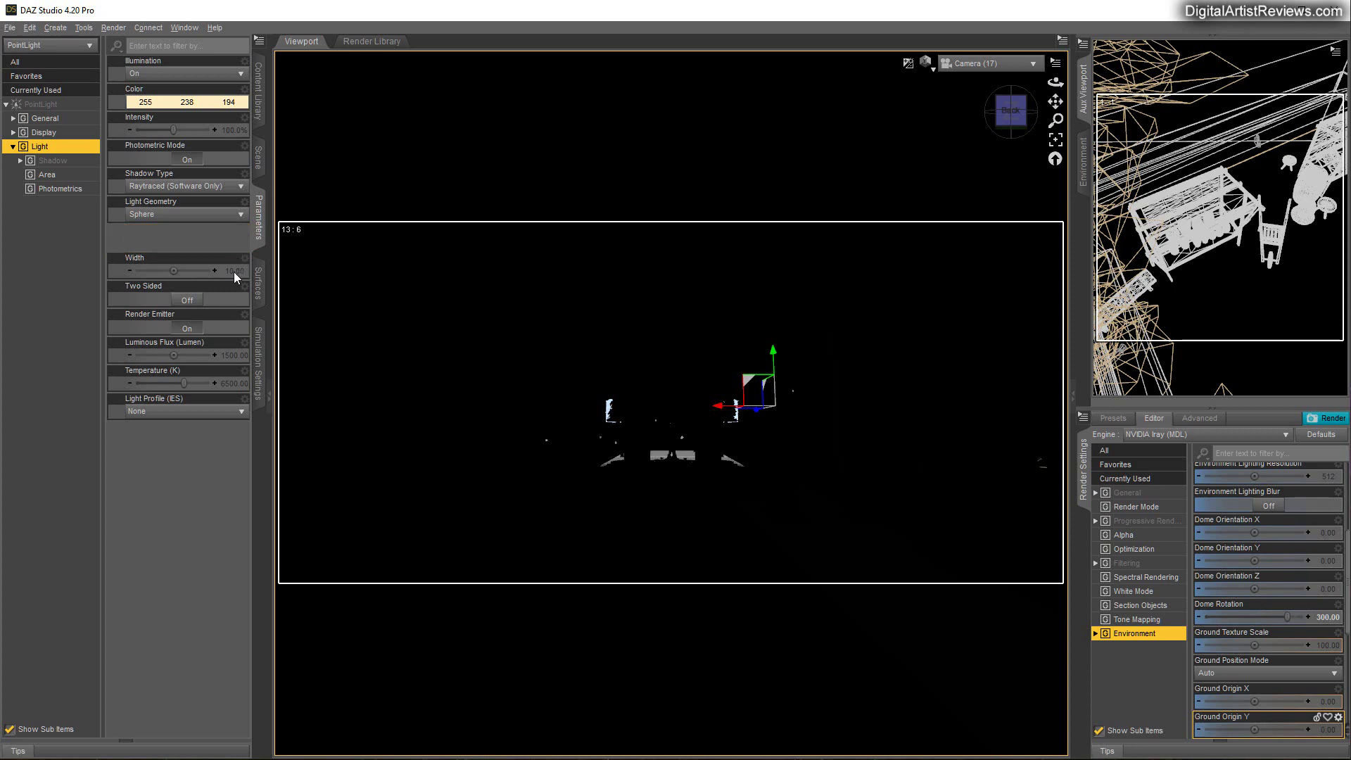
{"action": "left_click", "coordinate": [228, 271]}
{"action": "type", "text": "50"}
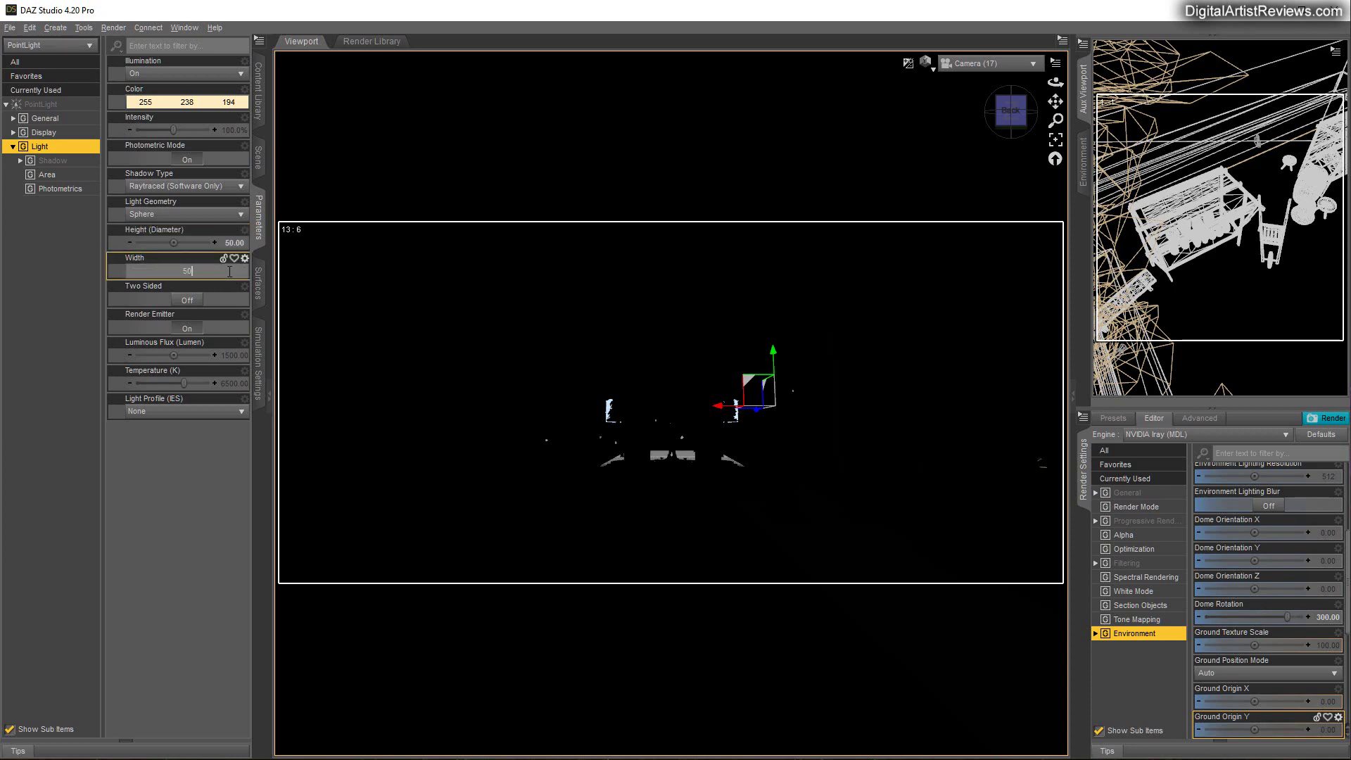
{"action": "key", "text": "Return"}
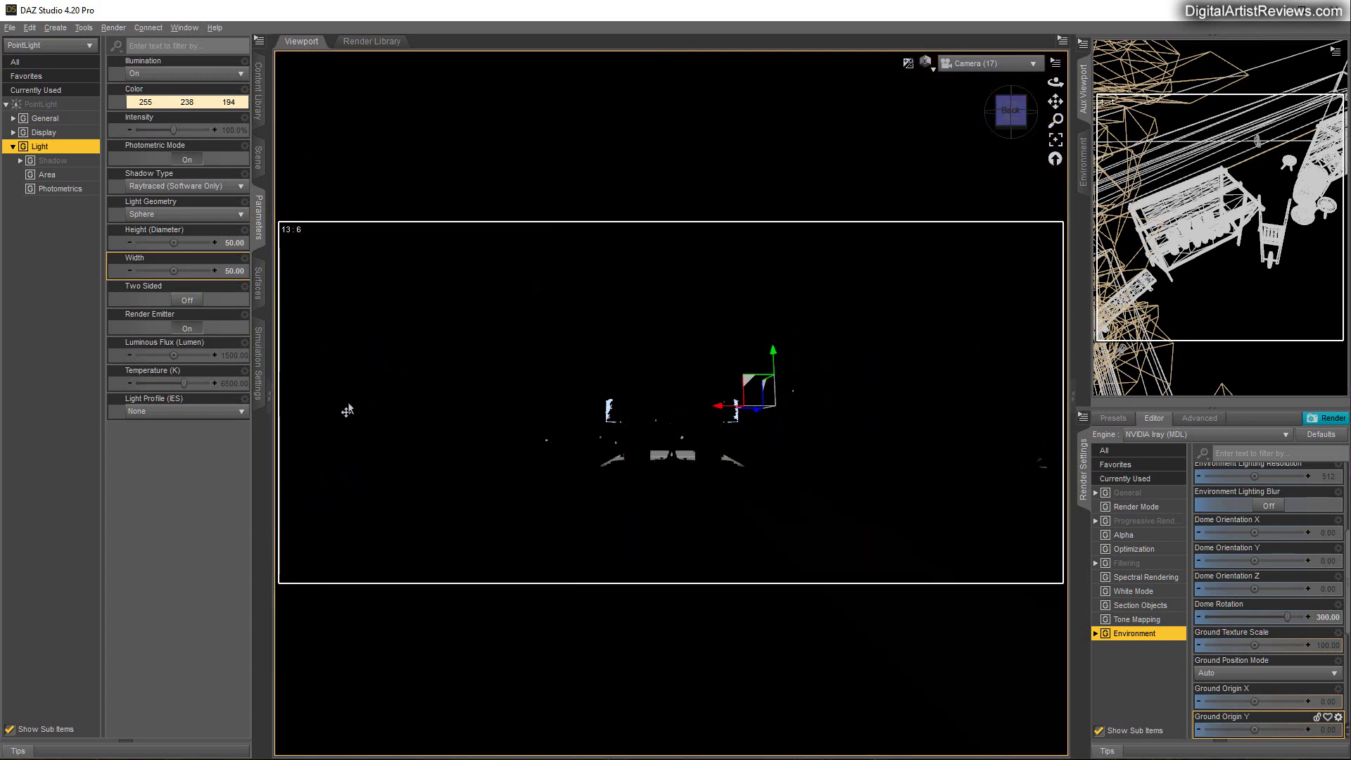
Raise the PointLight's luminous flux well above its original 1500 lumens
{"action": "left_click", "coordinate": [231, 356]}
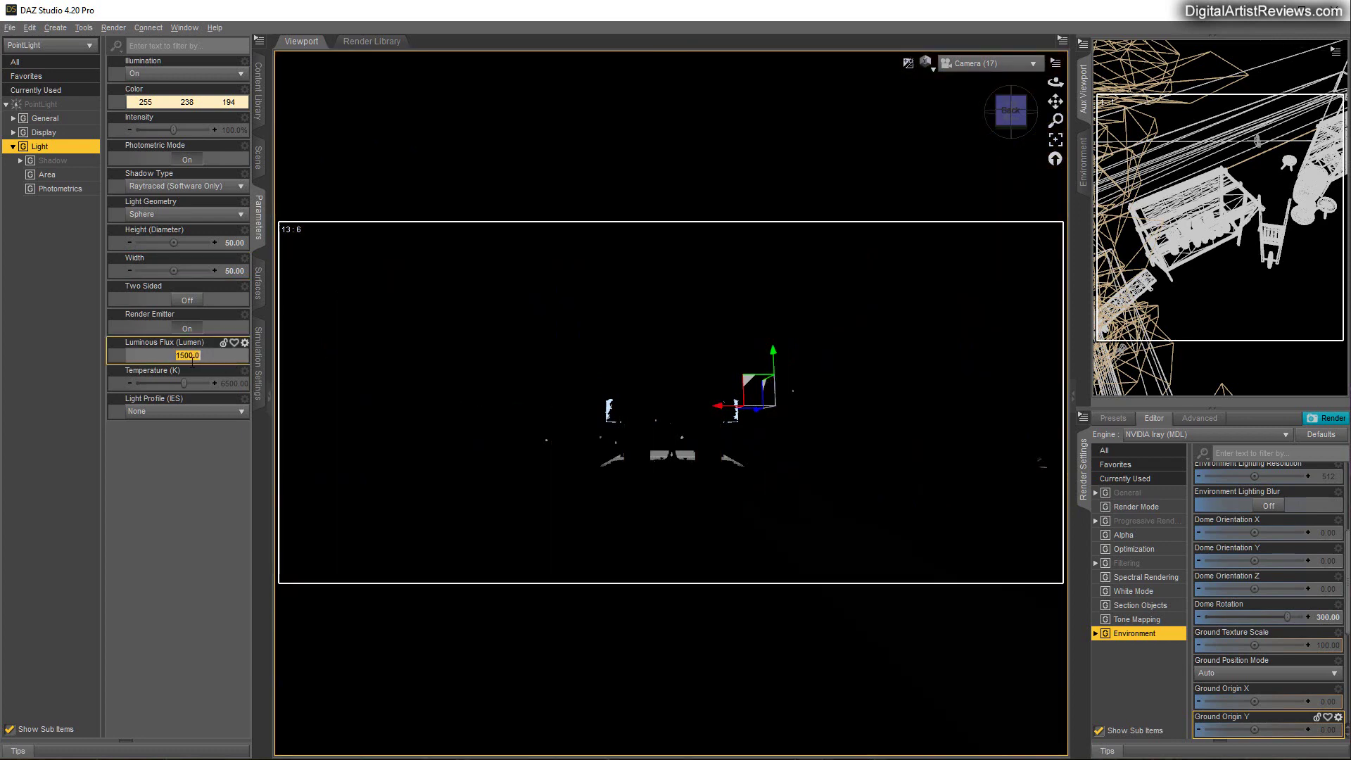
{"action": "left_click", "coordinate": [182, 356]}
{"action": "type", "text": "0"}
{"action": "key", "text": "Return"}
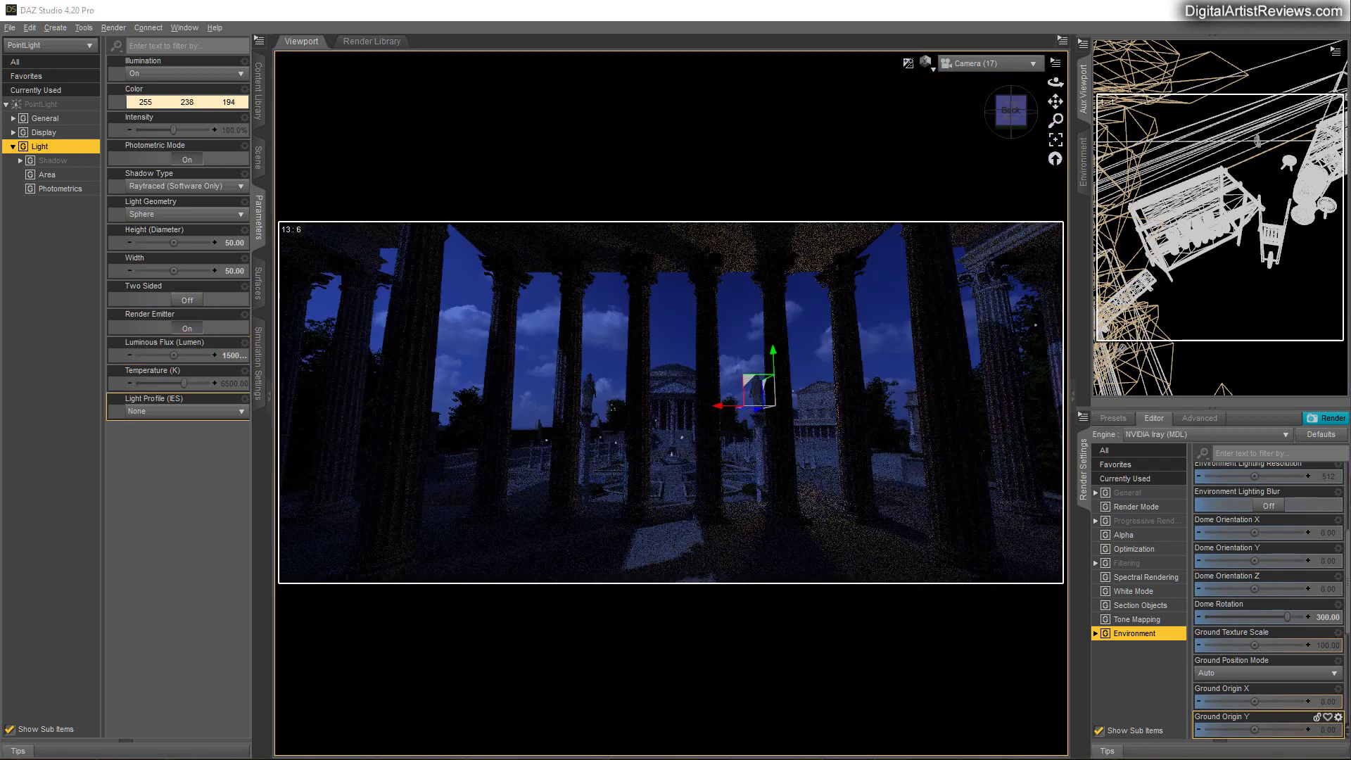
{"action": "left_click", "coordinate": [231, 356]}
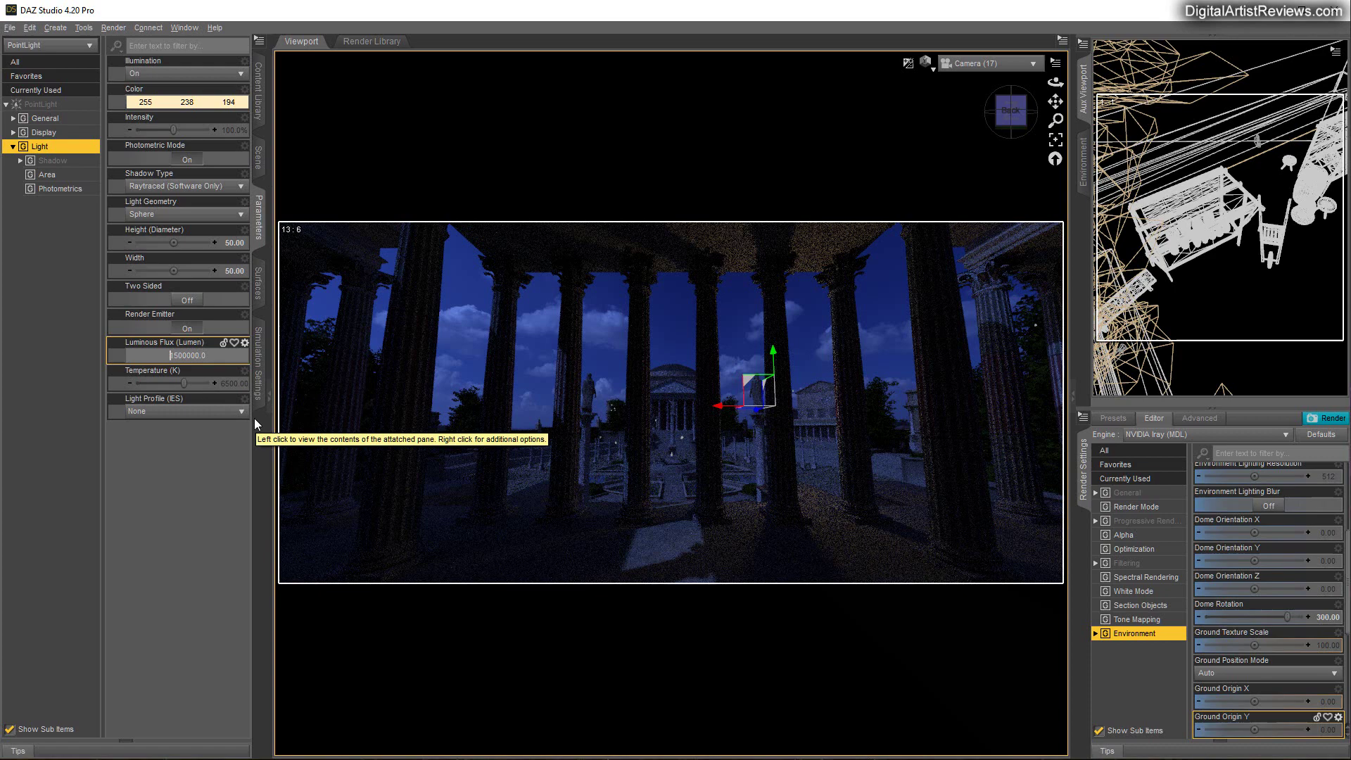
{"action": "key", "text": "BackSpace"}
{"action": "key", "text": "BackSpace"}
{"action": "type", "text": "85"}
{"action": "key", "text": "Return"}
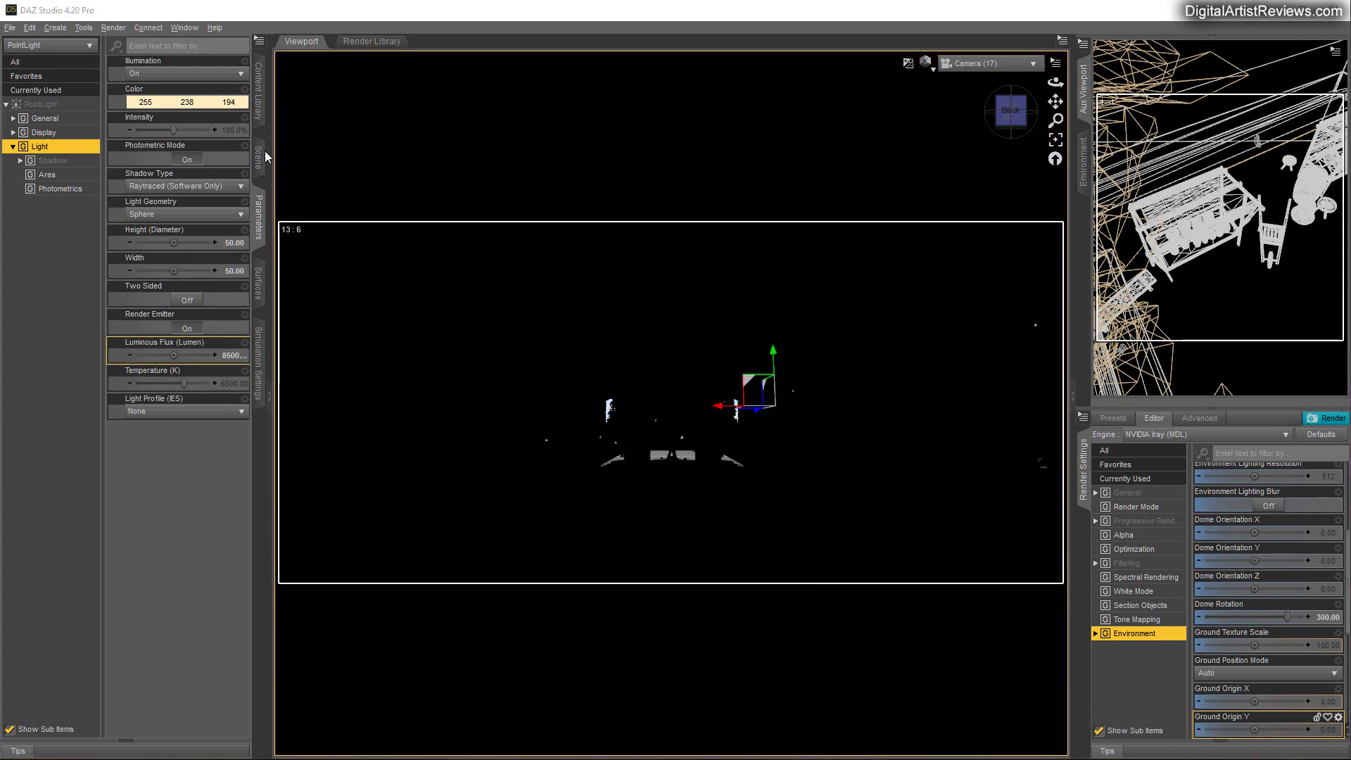
{"action": "left_click", "coordinate": [260, 158]}
Delete the SpotLight from the scene, then select the Majestic Plaza geometry
{"action": "left_click", "coordinate": [71, 602]}
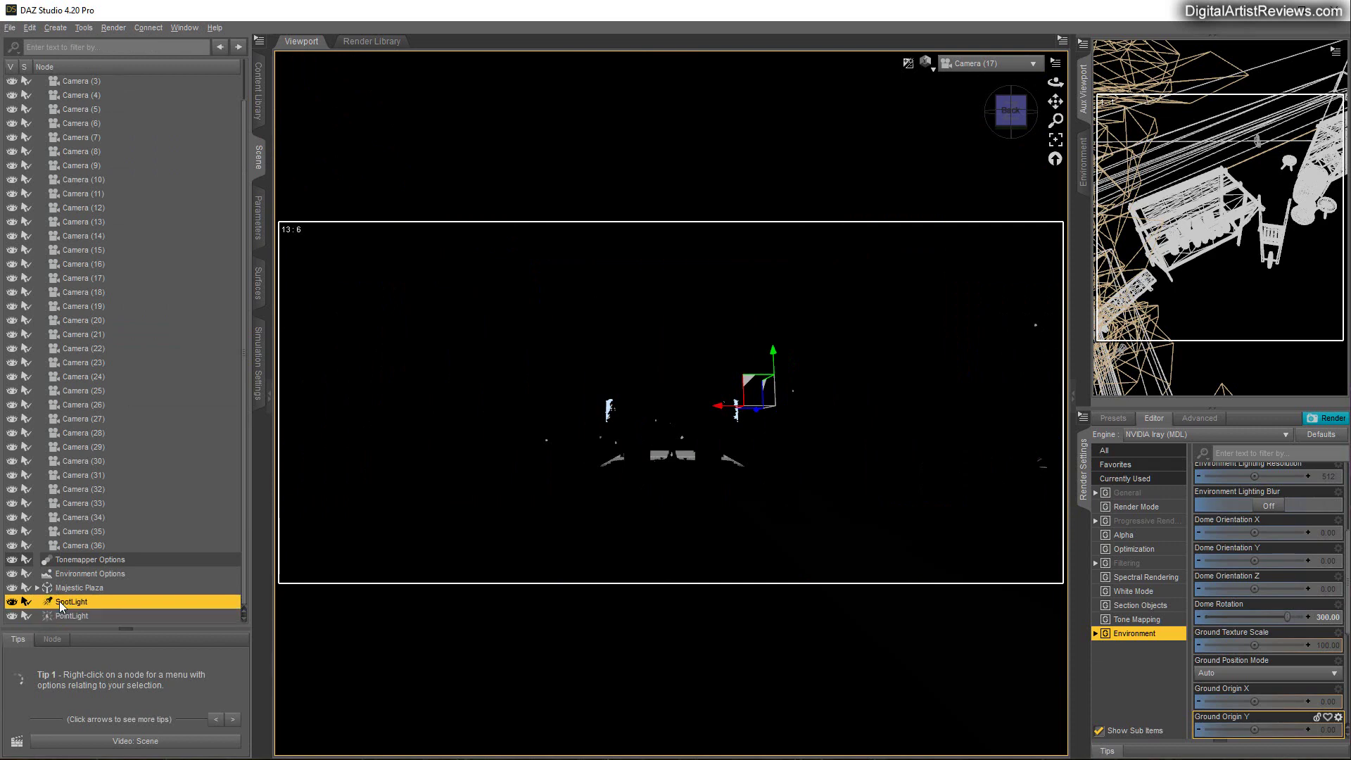
{"action": "right_click", "coordinate": [69, 603]}
{"action": "left_click", "coordinate": [134, 626]}
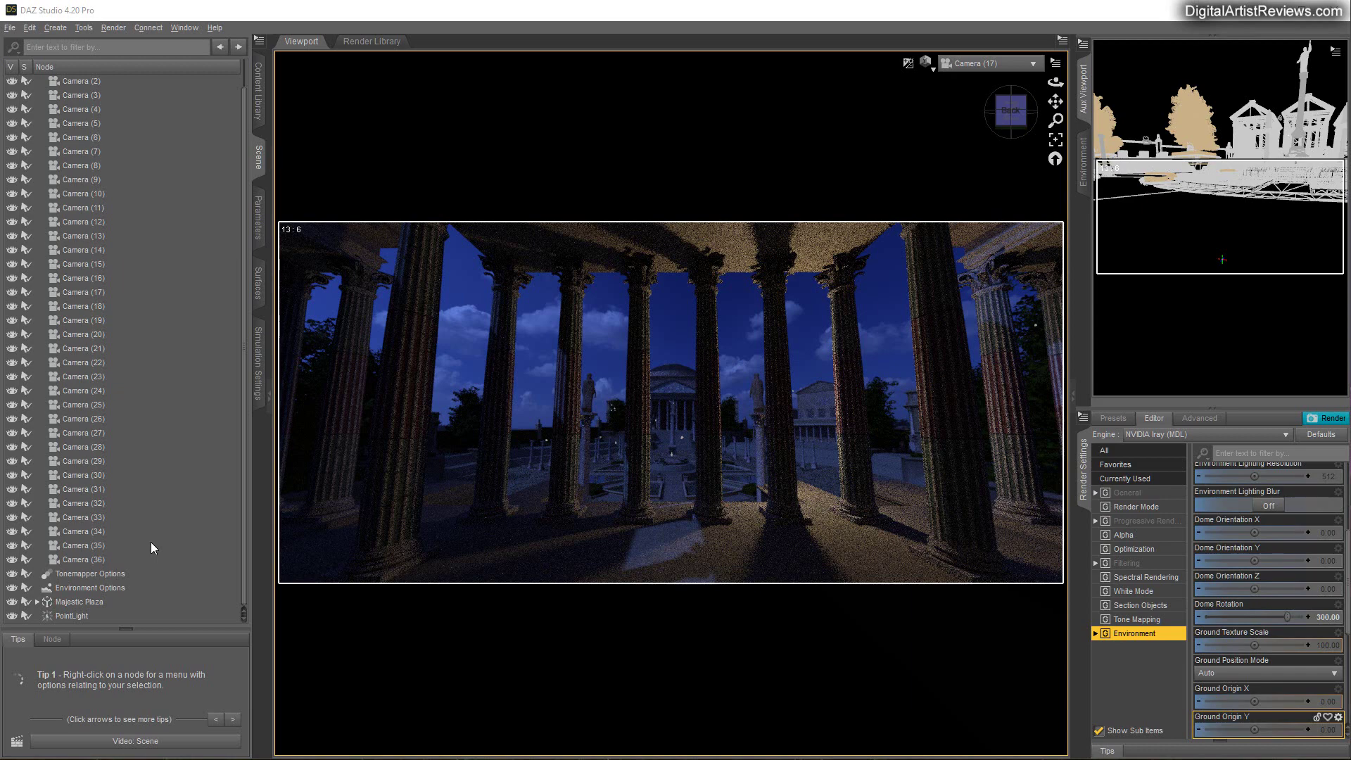
{"action": "left_click", "coordinate": [707, 682]}
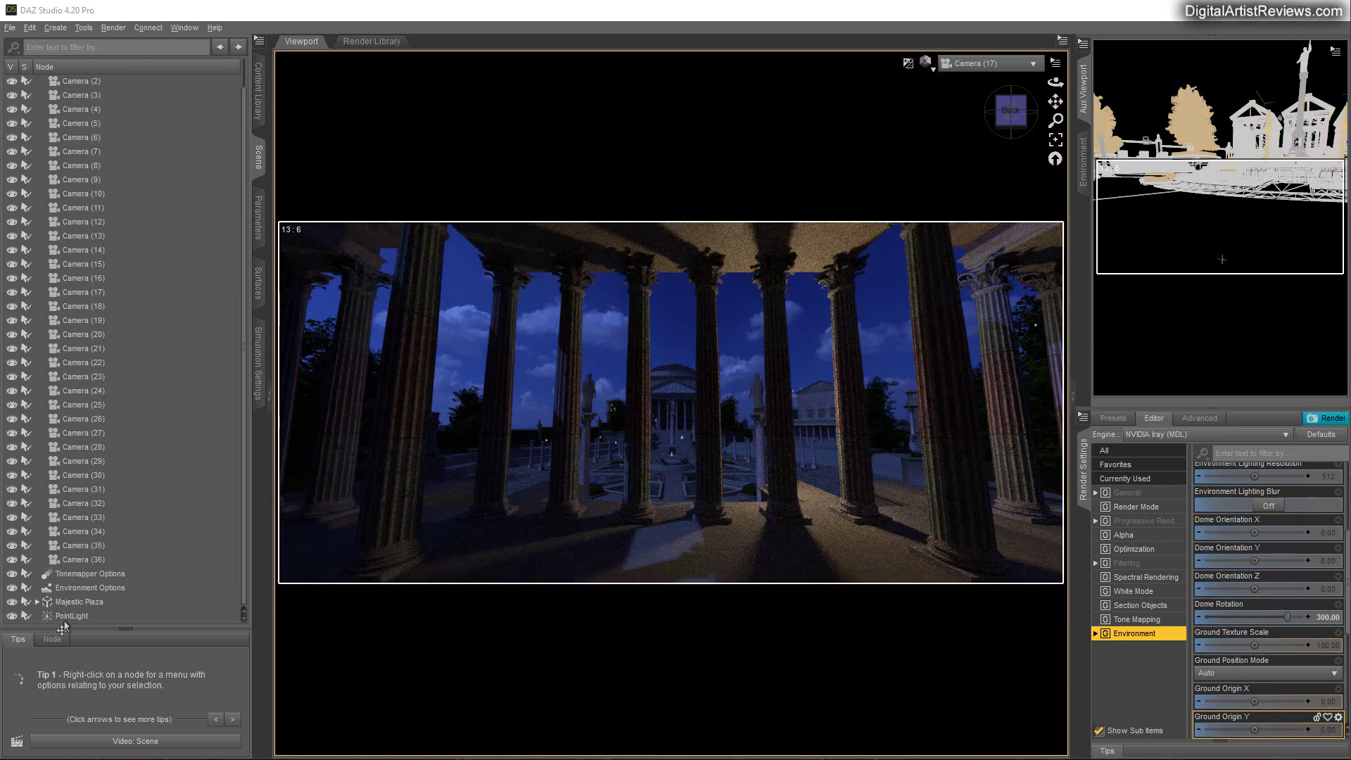
Set the PointLight's intensity to 150%
{"action": "left_click", "coordinate": [67, 617]}
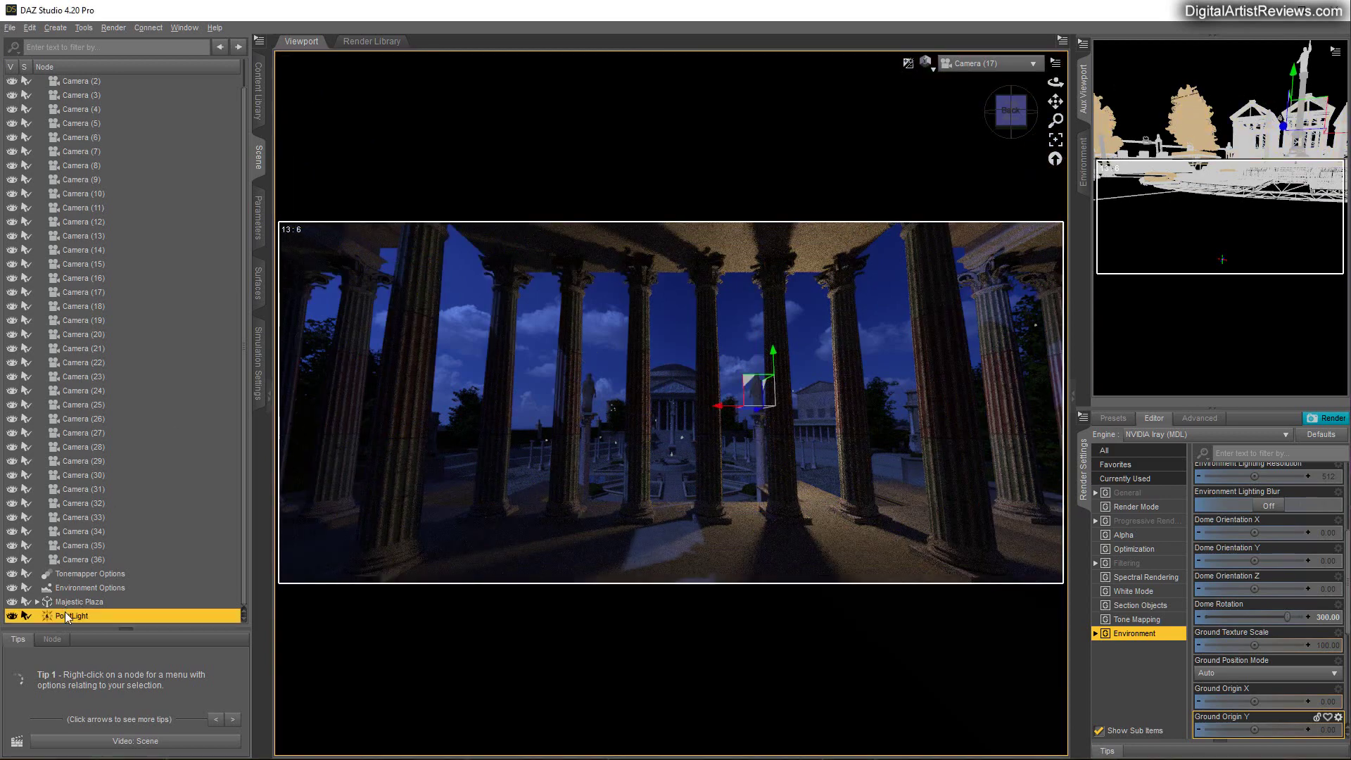
{"action": "left_click", "coordinate": [259, 225]}
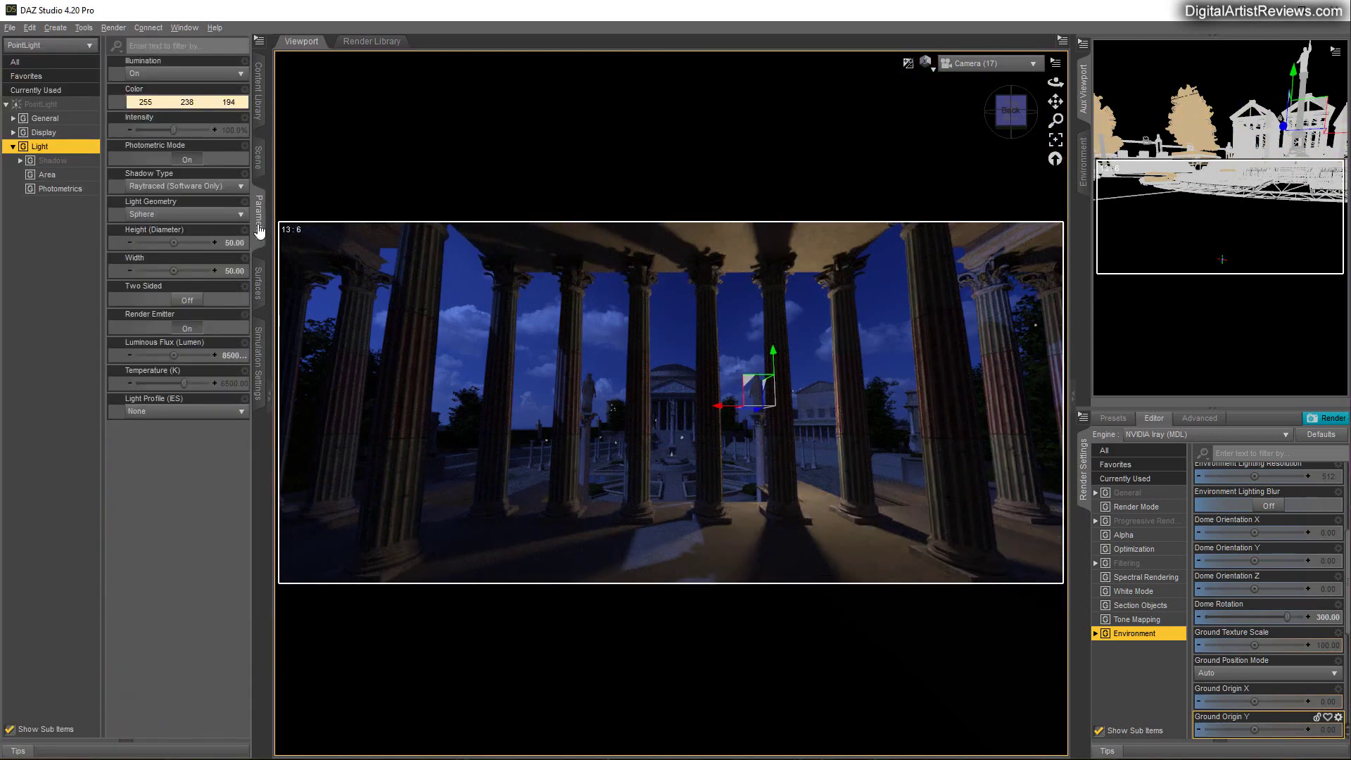
{"action": "left_click", "coordinate": [231, 131]}
{"action": "type", "text": "500"}
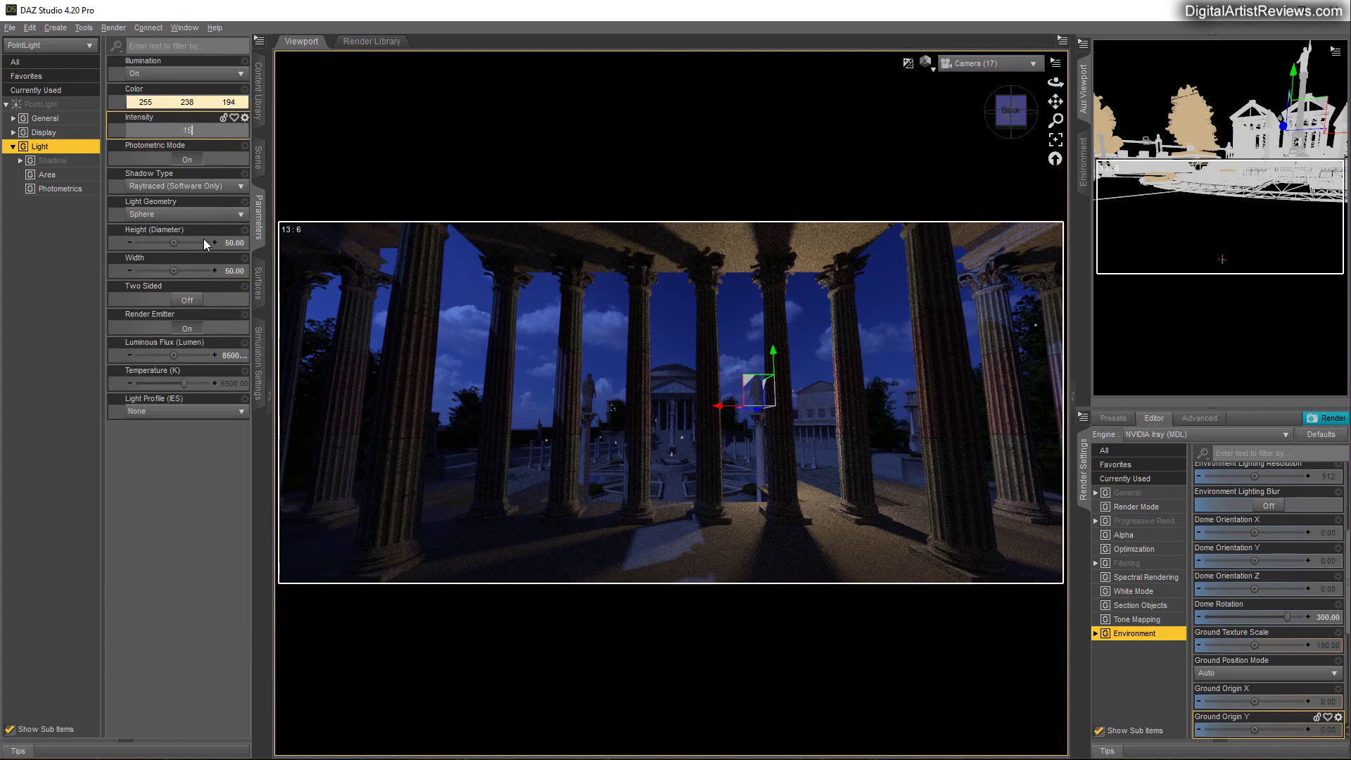
{"action": "key", "text": "Return"}
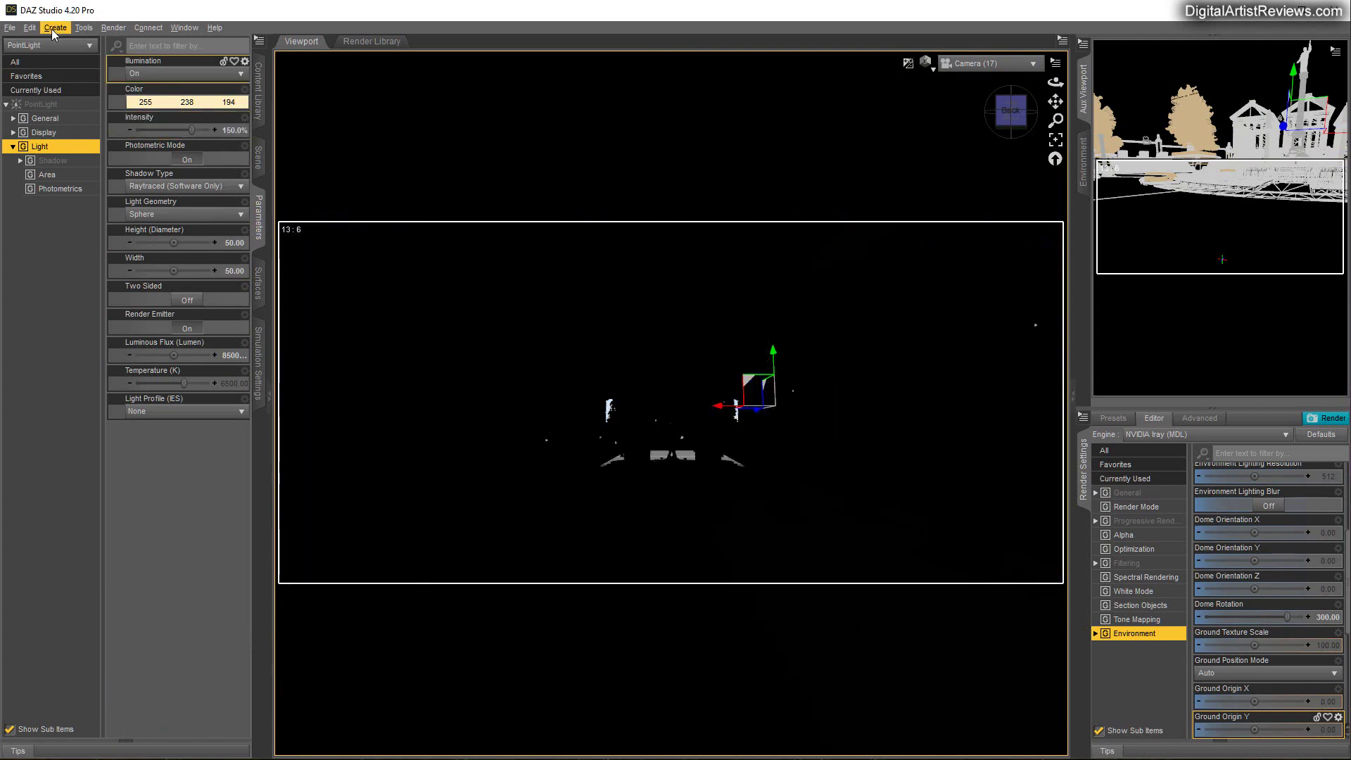
Create a new point light, PointLight (2), copied from the selected PointLight
{"action": "left_click", "coordinate": [55, 27]}
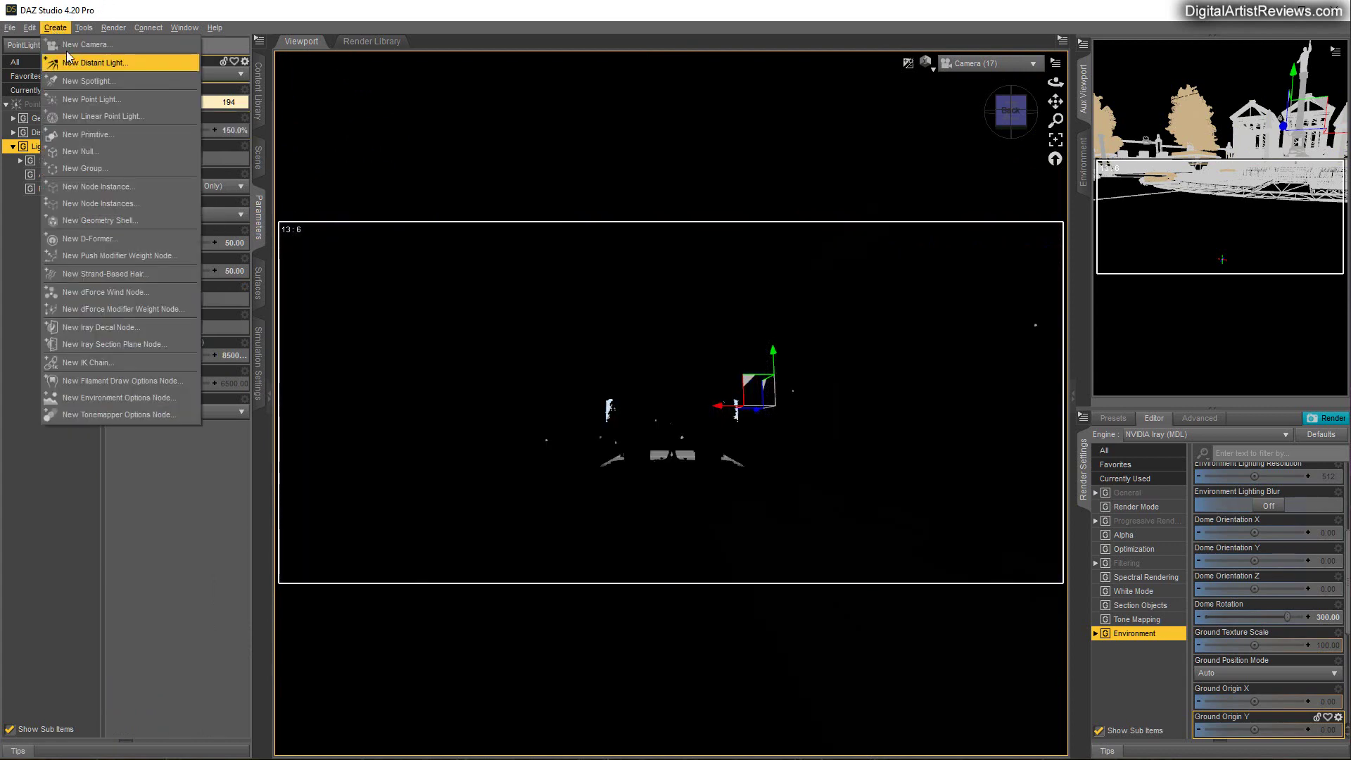
{"action": "left_click", "coordinate": [74, 100]}
{"action": "left_click", "coordinate": [241, 463]}
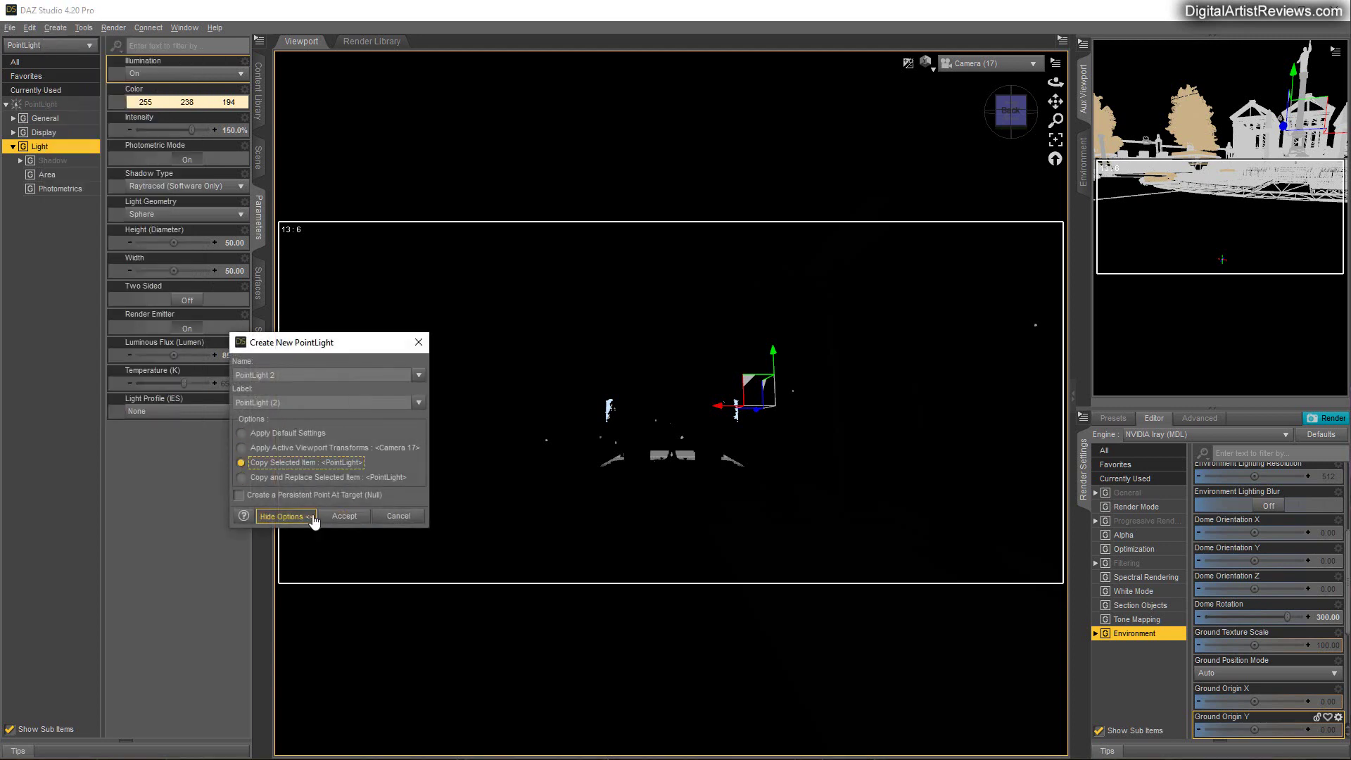
{"action": "left_click", "coordinate": [343, 517]}
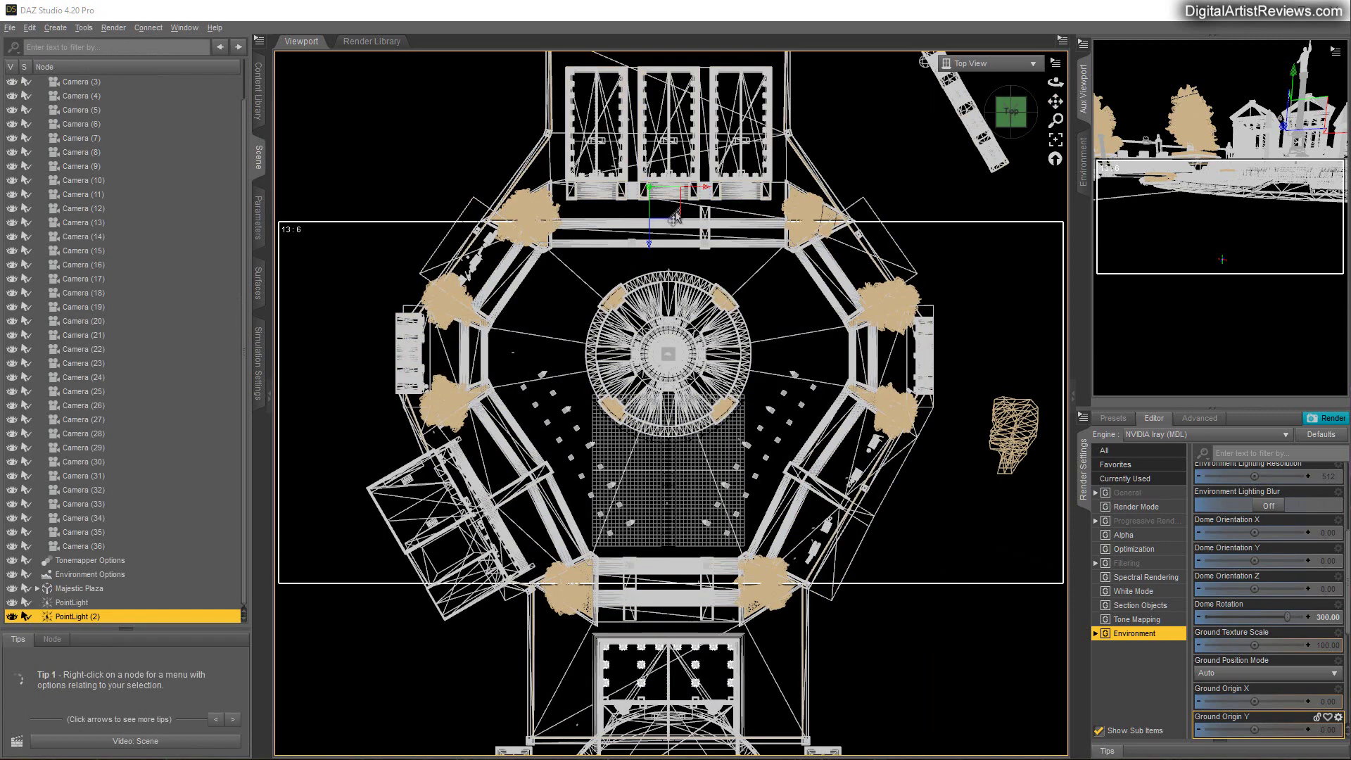
Move PointLight (2) into the top building, raise it in Left View, and return to Camera (17)
{"action": "left_click_drag", "start_coordinate": [674, 221], "coordinate": [710, 125]}
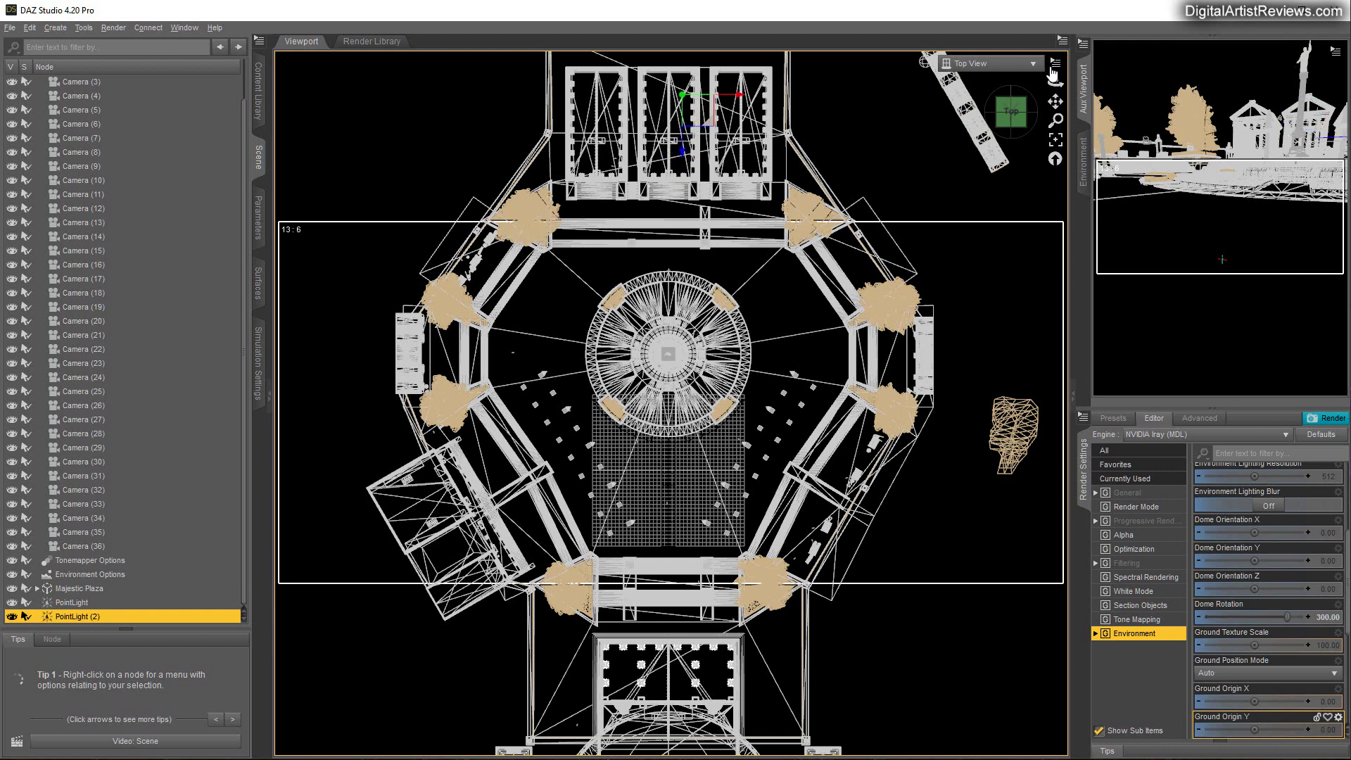
{"action": "left_click", "coordinate": [1006, 71]}
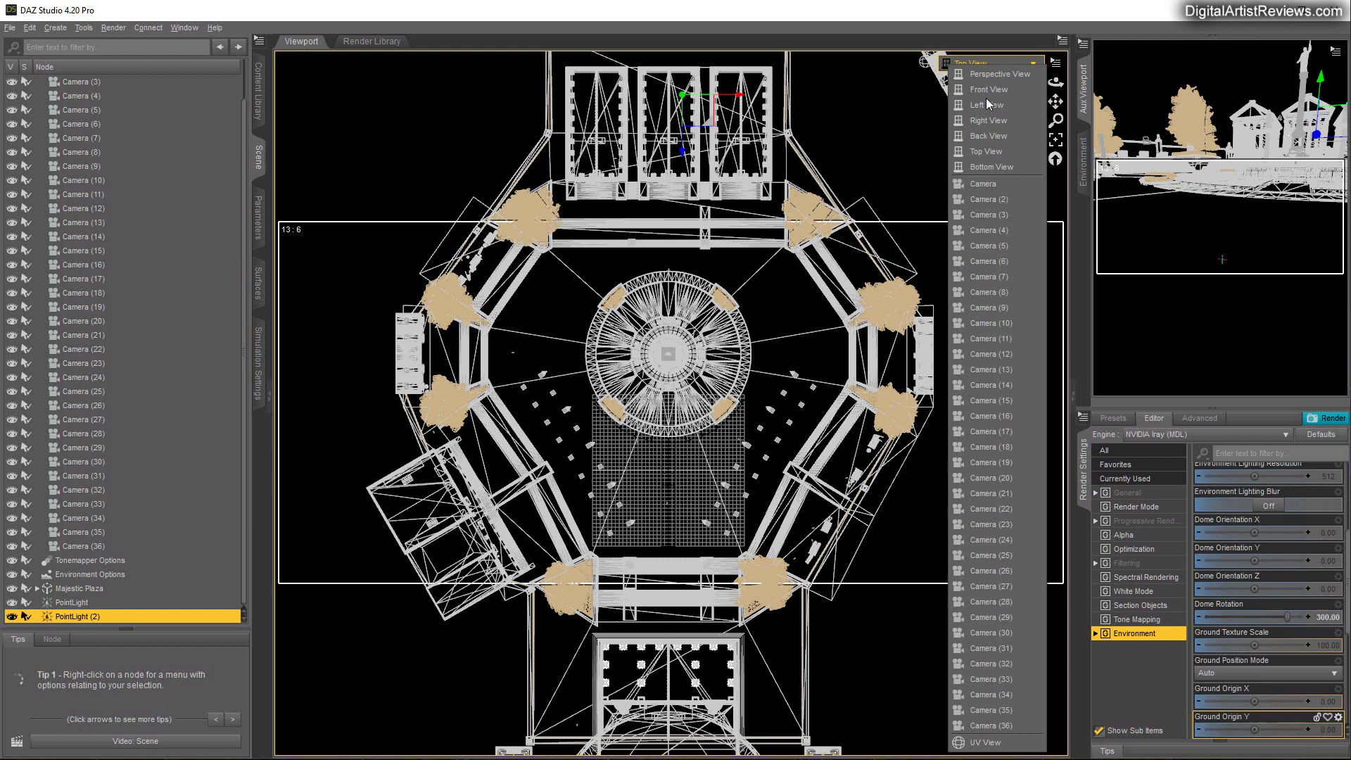
{"action": "left_click", "coordinate": [982, 106]}
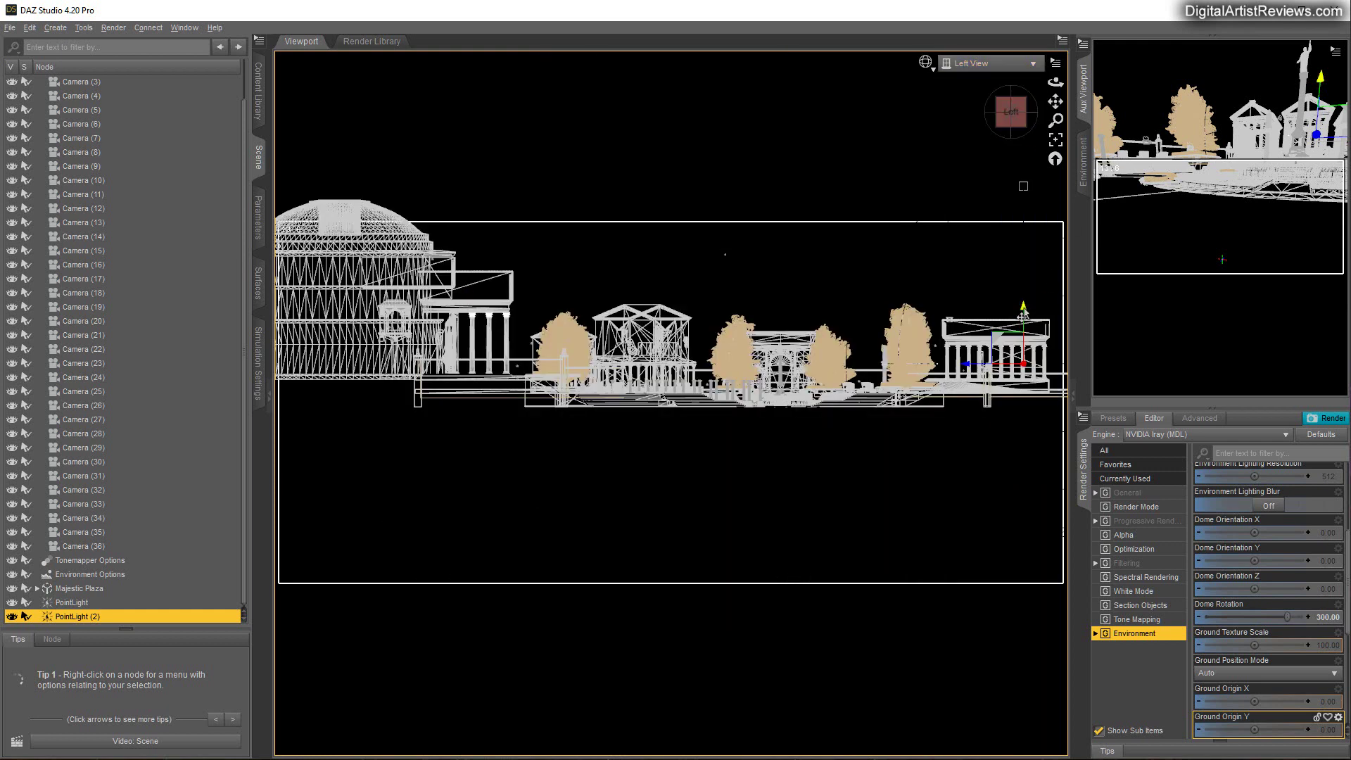
{"action": "left_click_drag", "start_coordinate": [1023, 315], "coordinate": [1024, 302]}
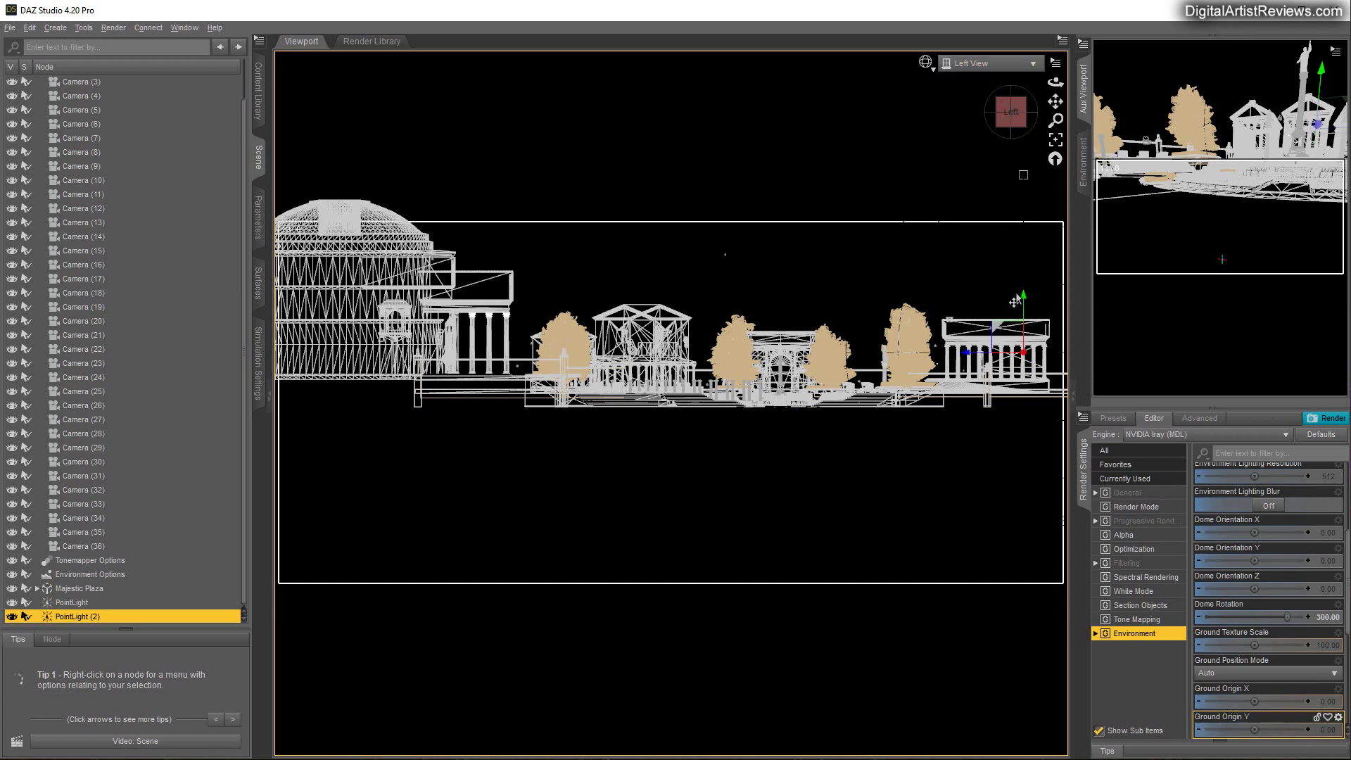
{"action": "left_click", "coordinate": [978, 64]}
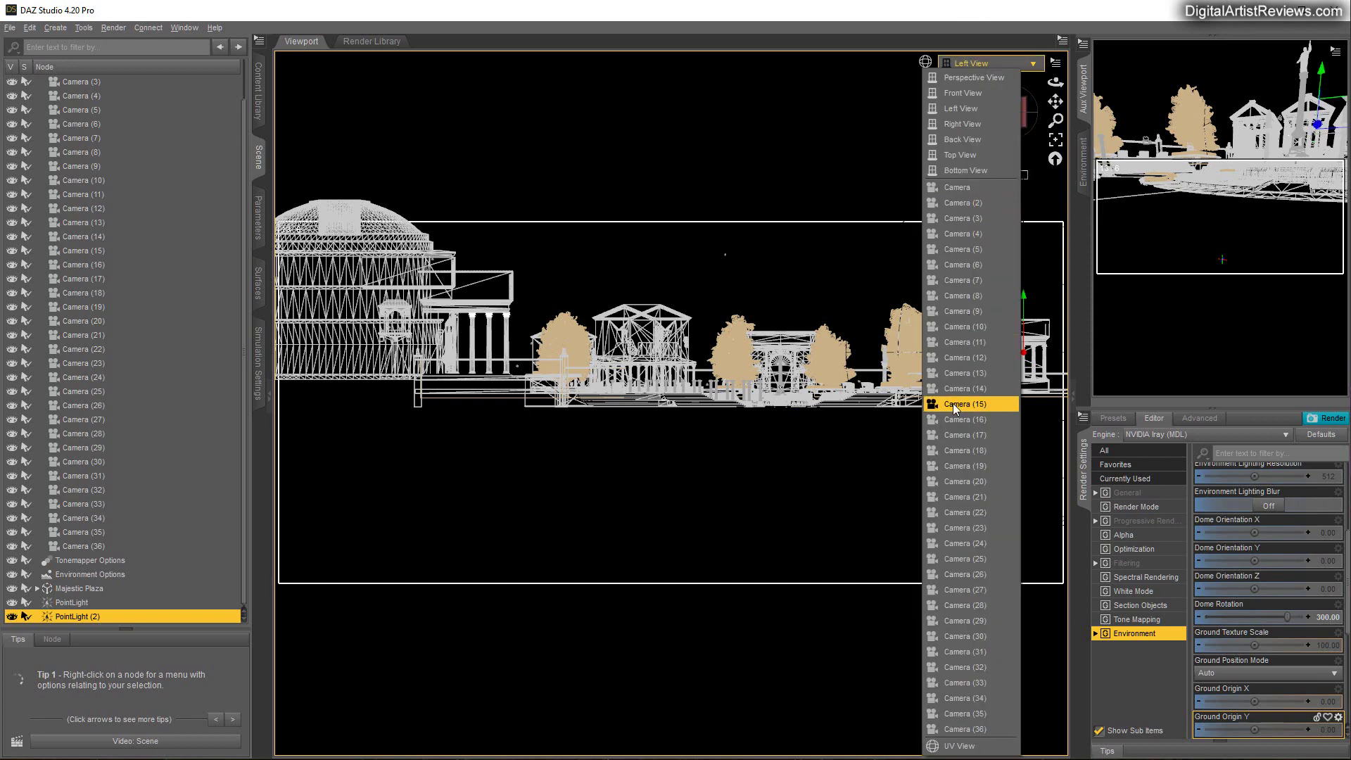
{"action": "key", "text": "Escape"}
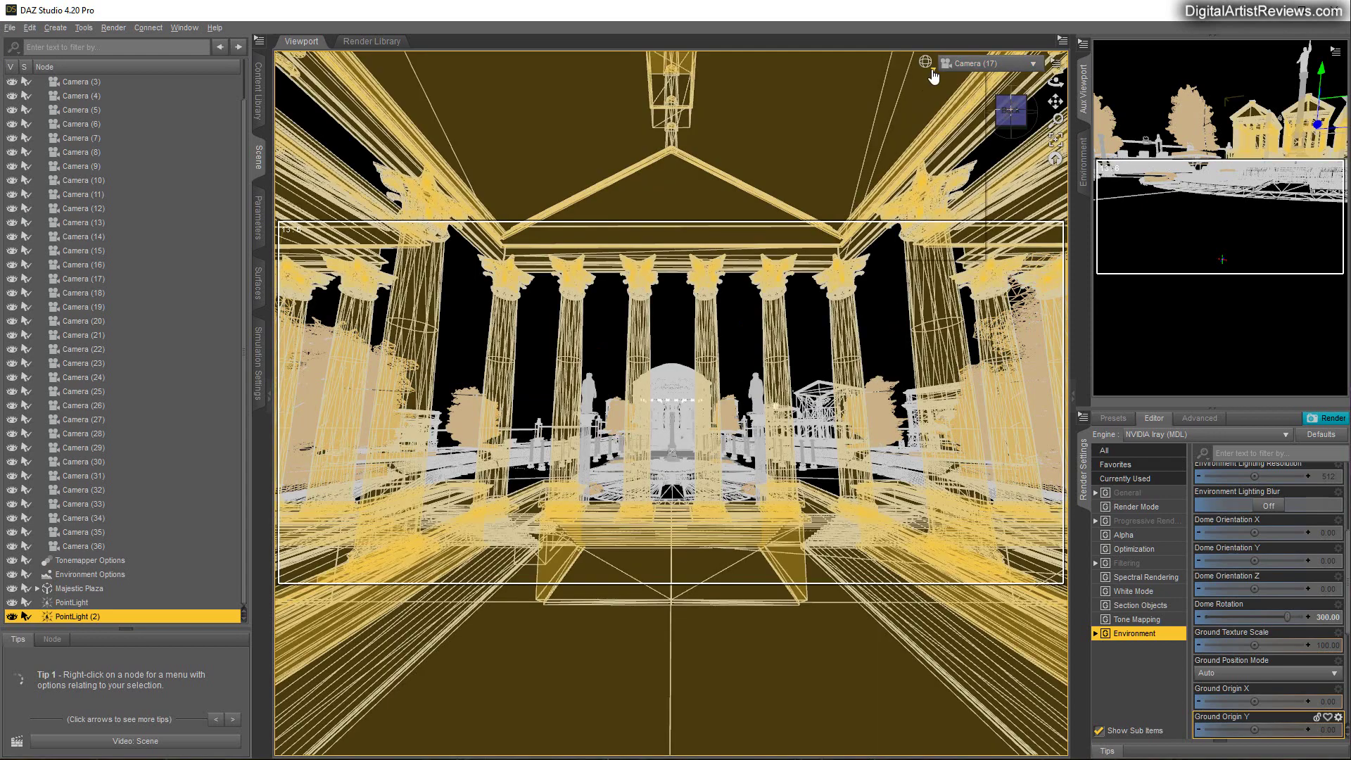
{"action": "left_click", "coordinate": [926, 62]}
Switch the viewport draw style to NVIDIA Iray
{"action": "left_click", "coordinate": [910, 251]}
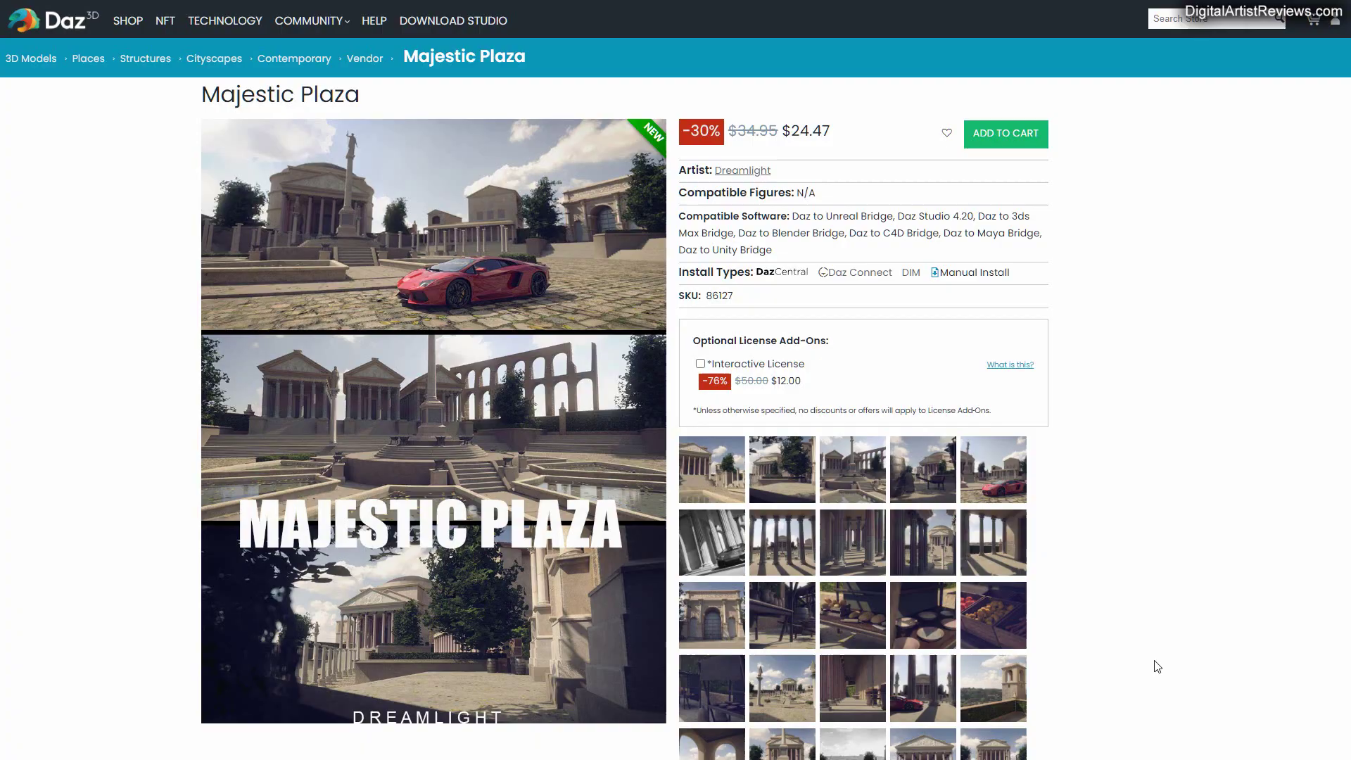
Open the first Majestic Plaza render enlarged and page through the next nine renders
{"action": "left_click", "coordinate": [717, 496]}
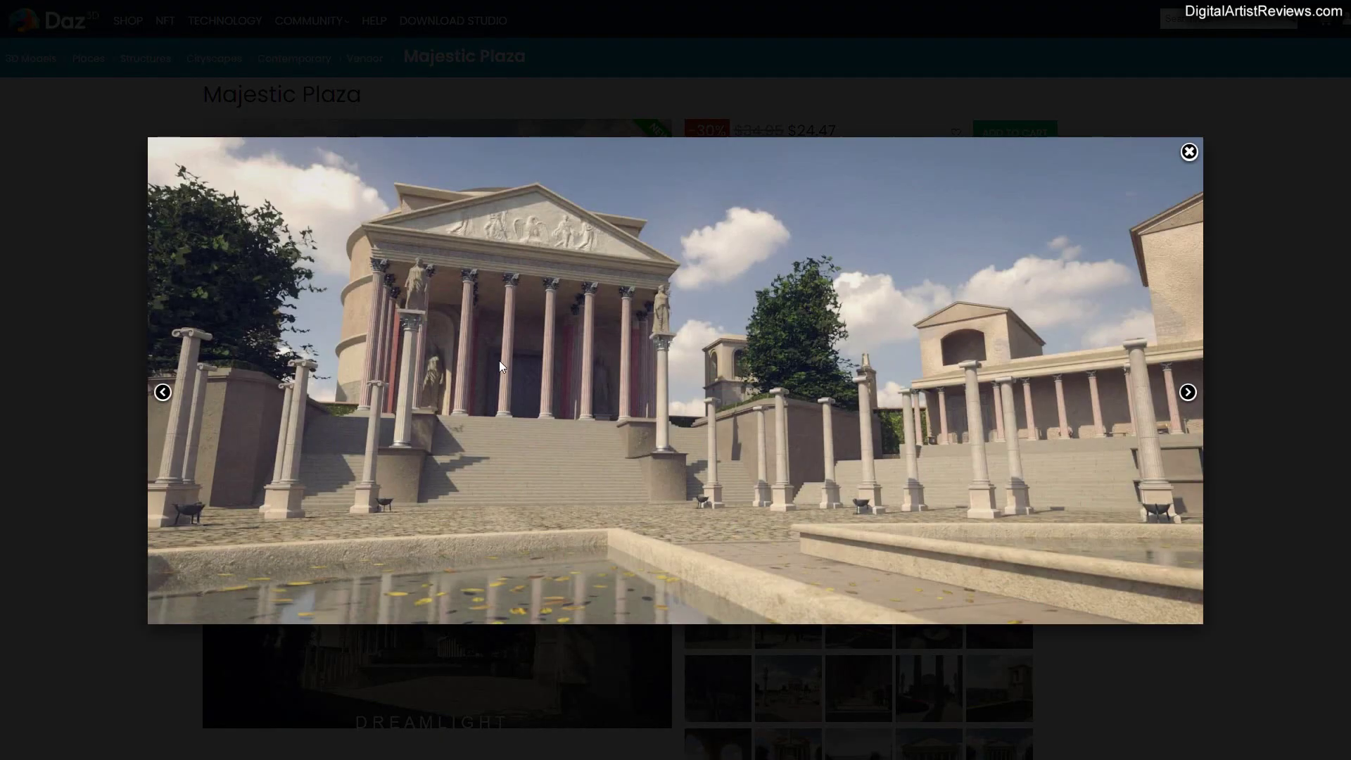
{"action": "left_click", "coordinate": [1188, 392]}
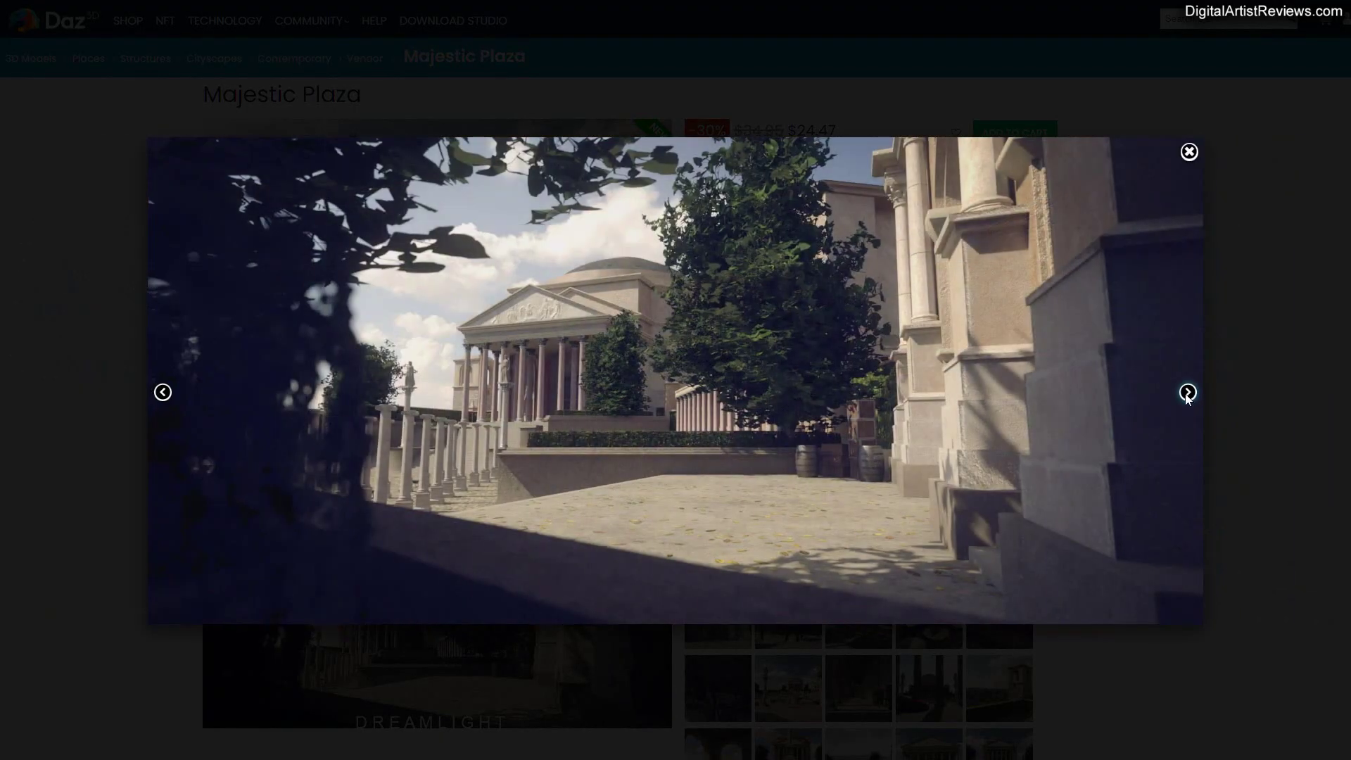
{"action": "left_click", "coordinate": [1188, 394]}
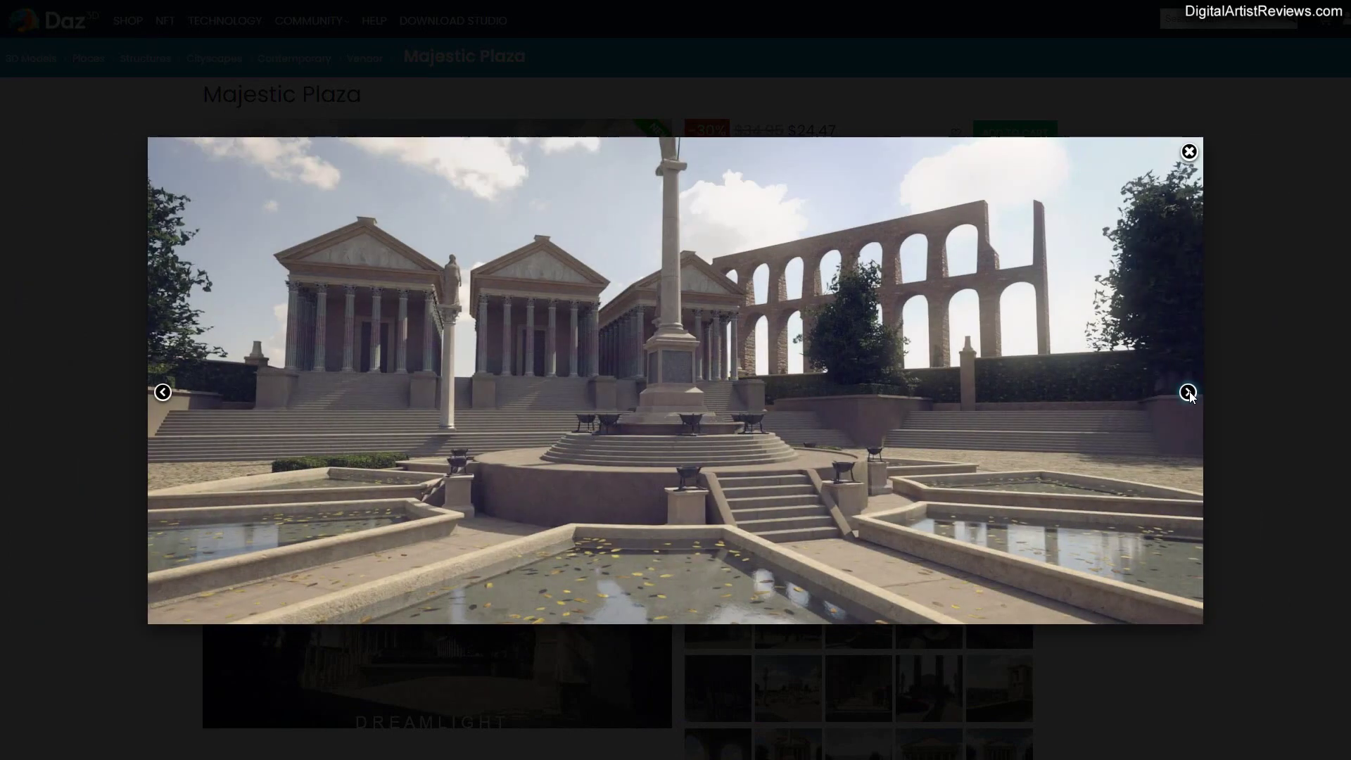
{"action": "left_click", "coordinate": [1189, 393]}
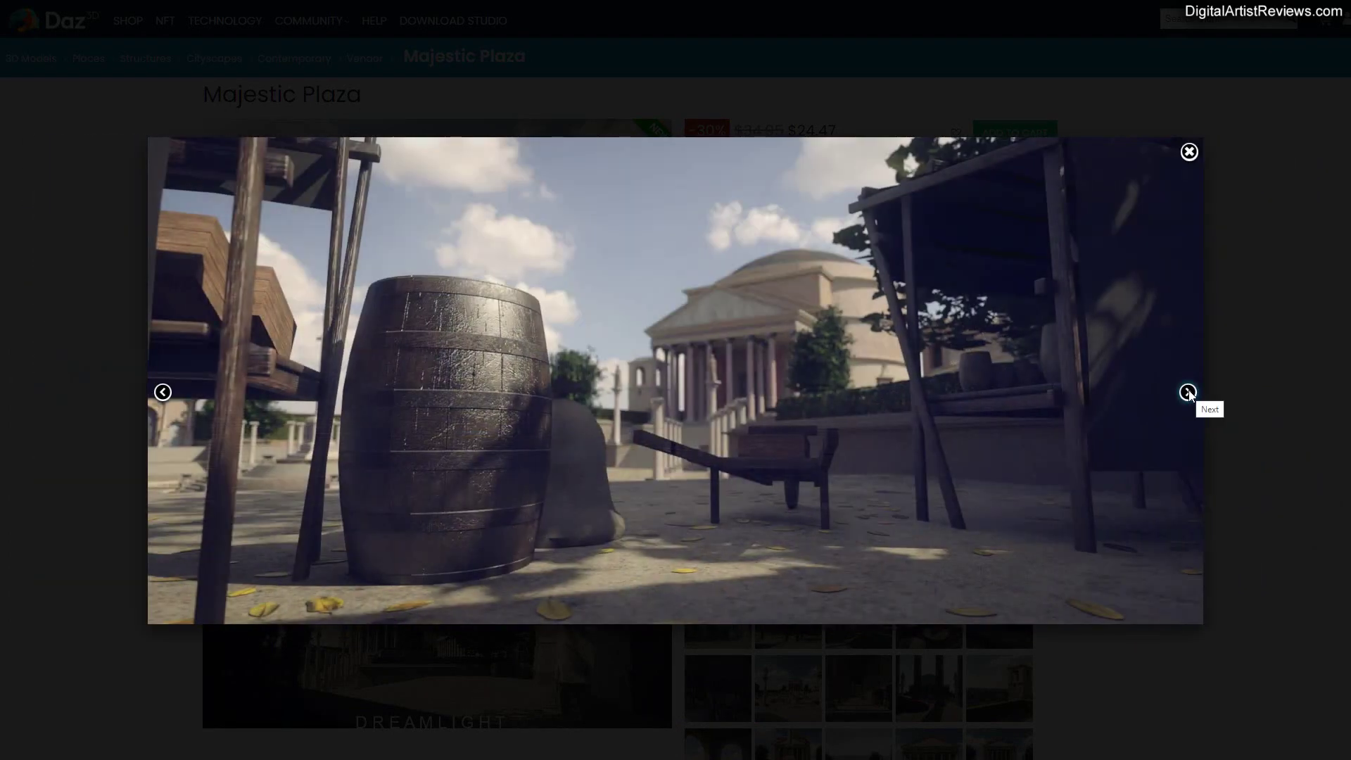
{"action": "left_click", "coordinate": [1188, 394]}
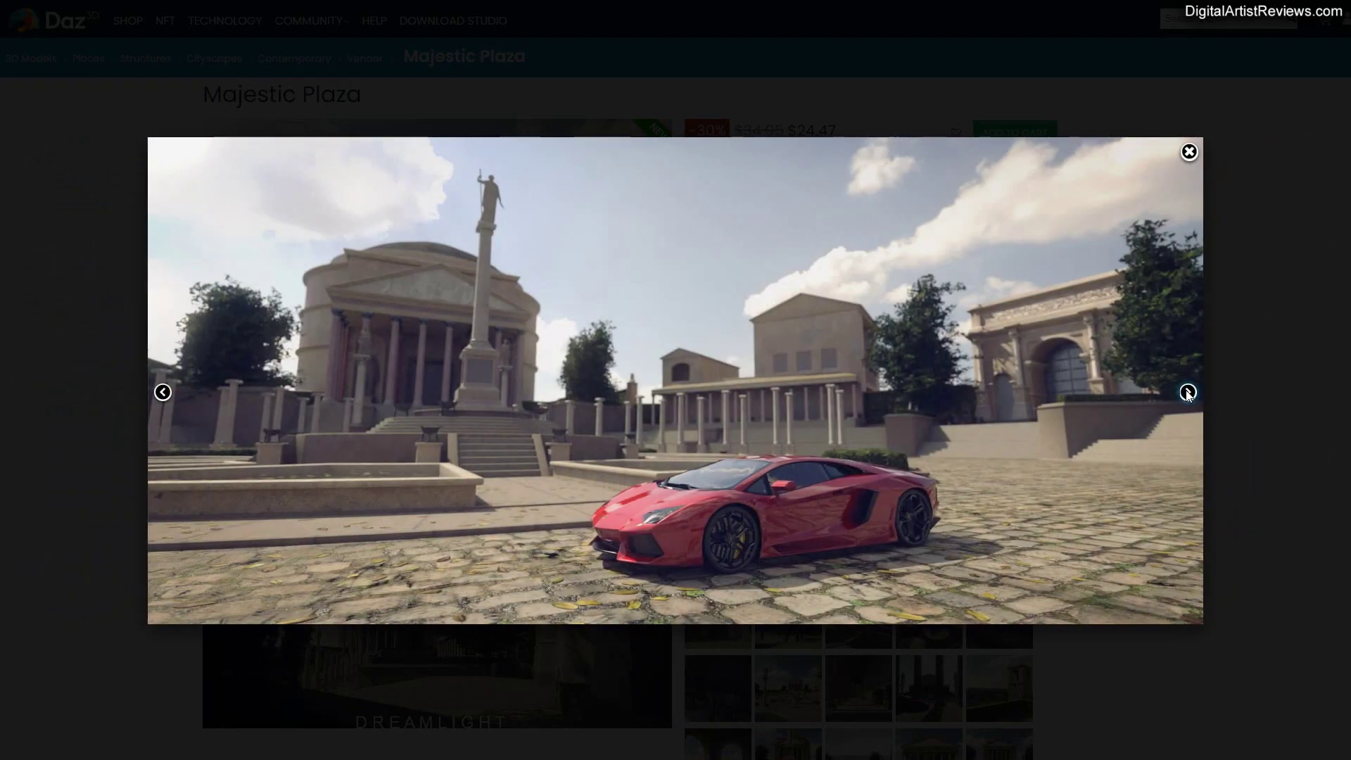
{"action": "left_click", "coordinate": [1188, 393]}
{"action": "left_click", "coordinate": [1188, 395]}
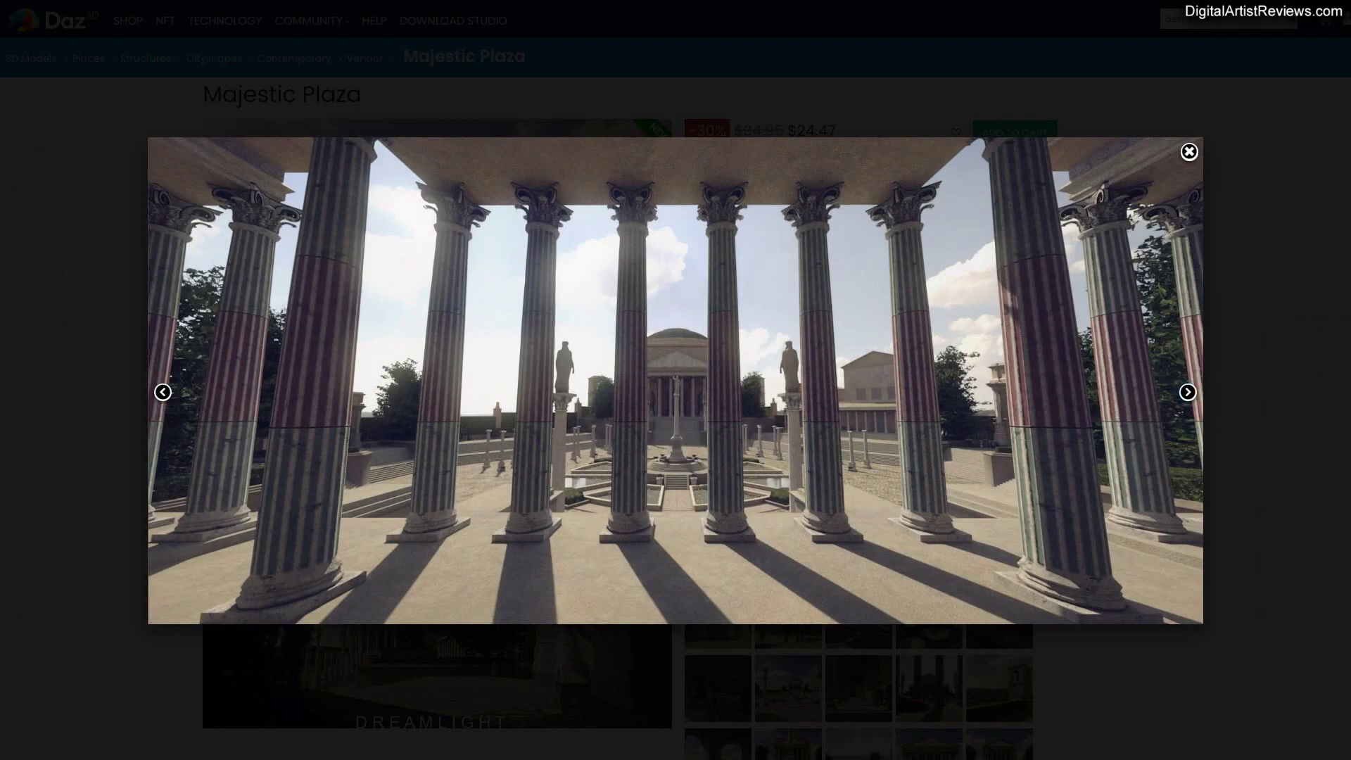
{"action": "left_click", "coordinate": [1188, 392]}
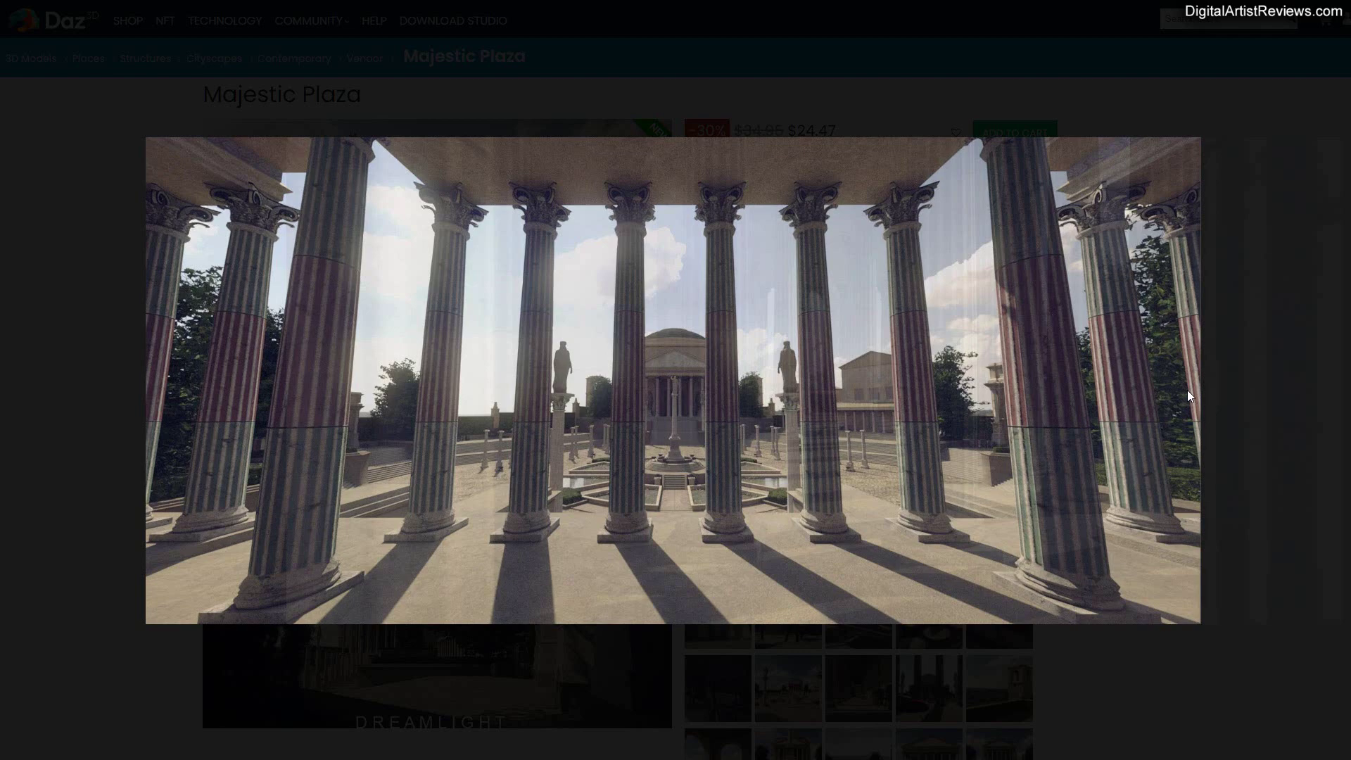
{"action": "left_click", "coordinate": [1187, 396]}
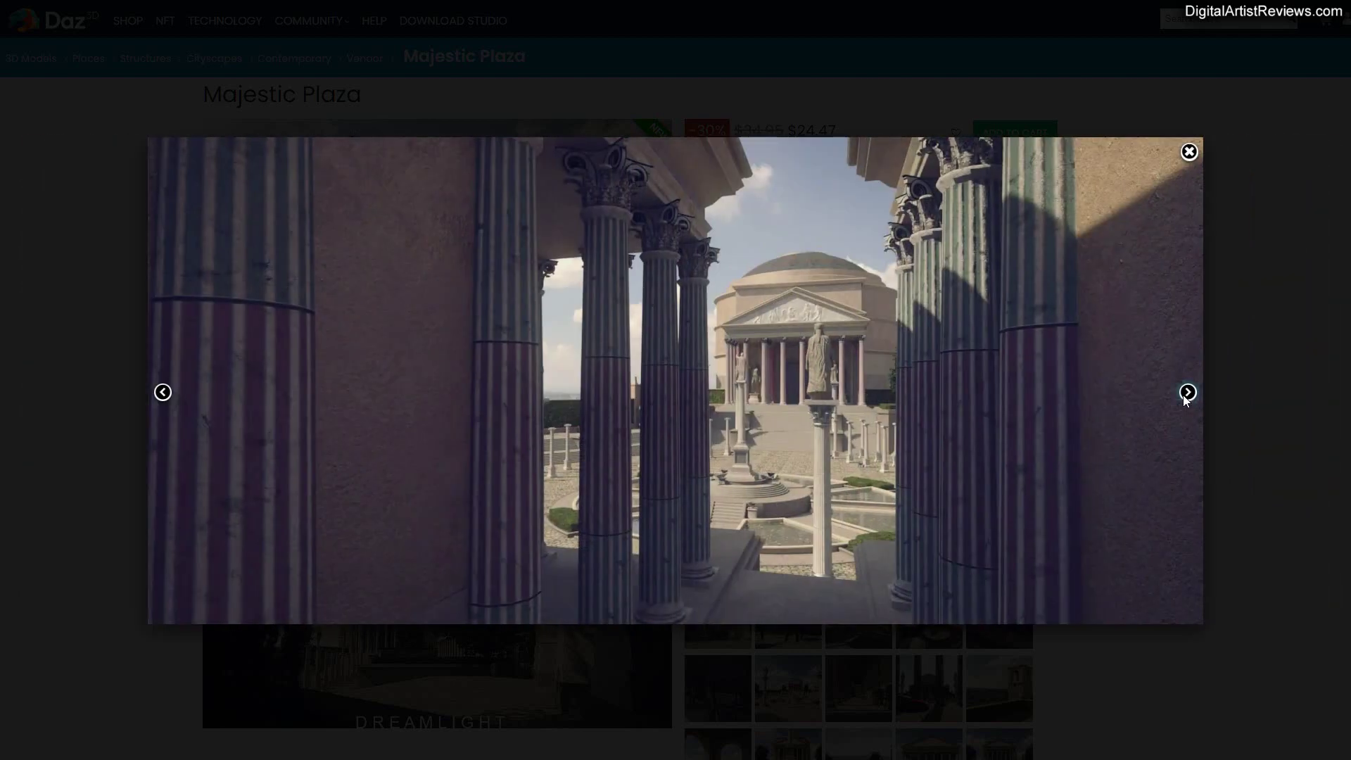
{"action": "left_click", "coordinate": [1188, 392]}
Continue through the arch gate, market cart, bread stall and colonnade renders
{"action": "left_click", "coordinate": [1188, 392]}
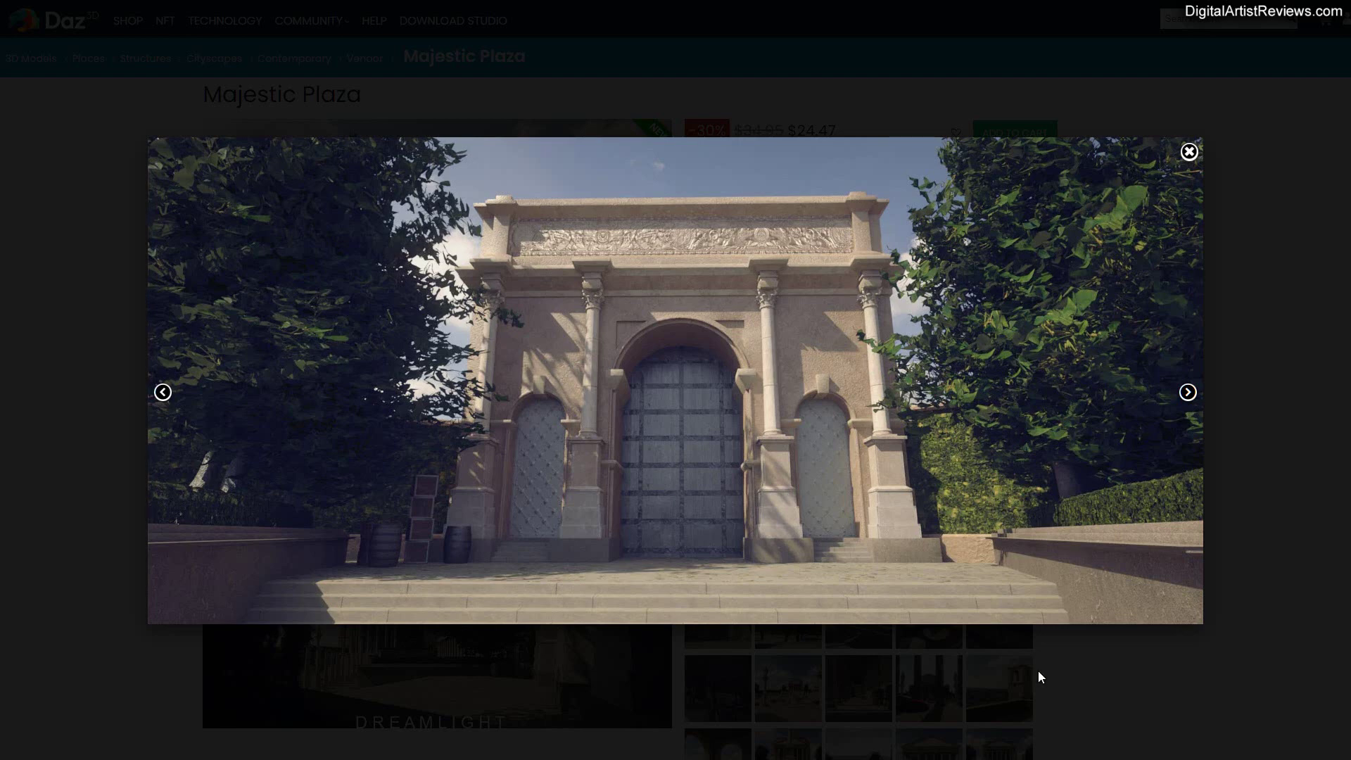
{"action": "left_click", "coordinate": [1188, 392]}
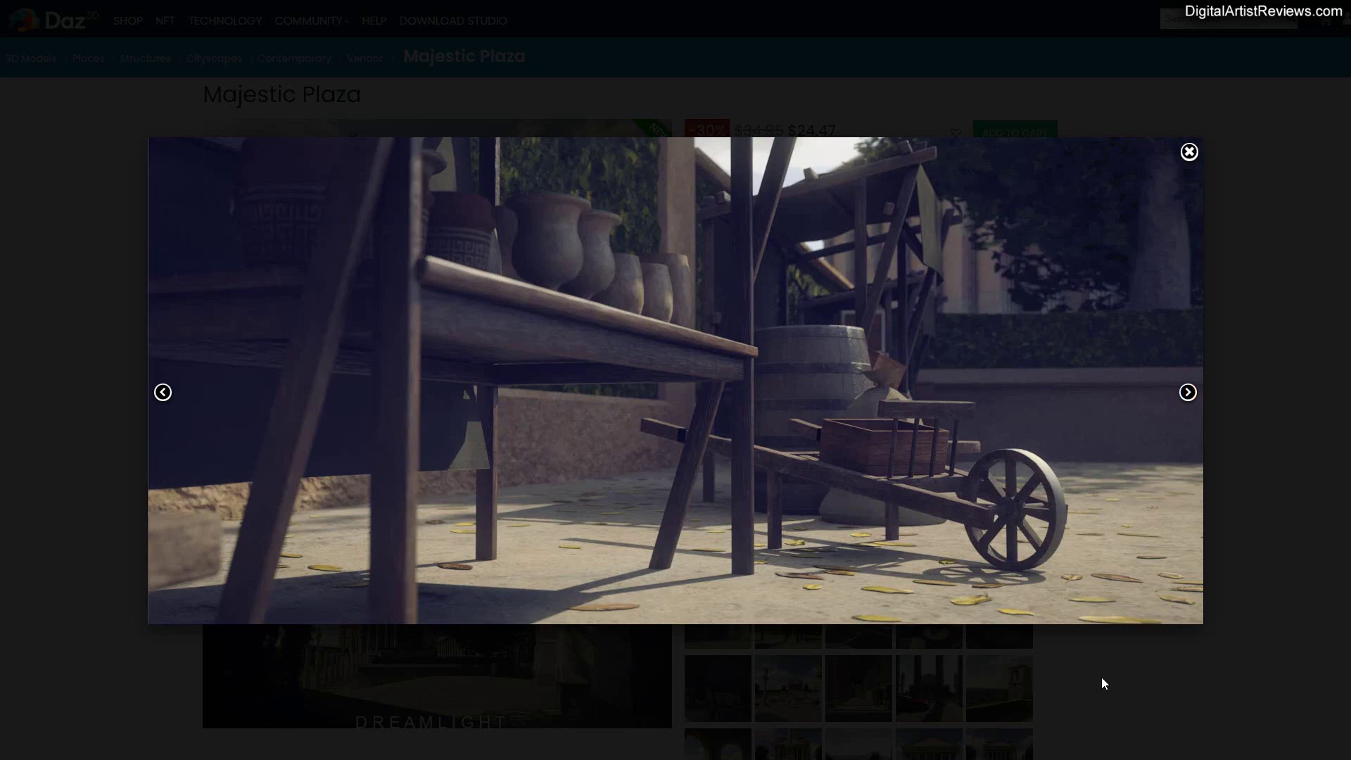
{"action": "left_click", "coordinate": [1188, 392]}
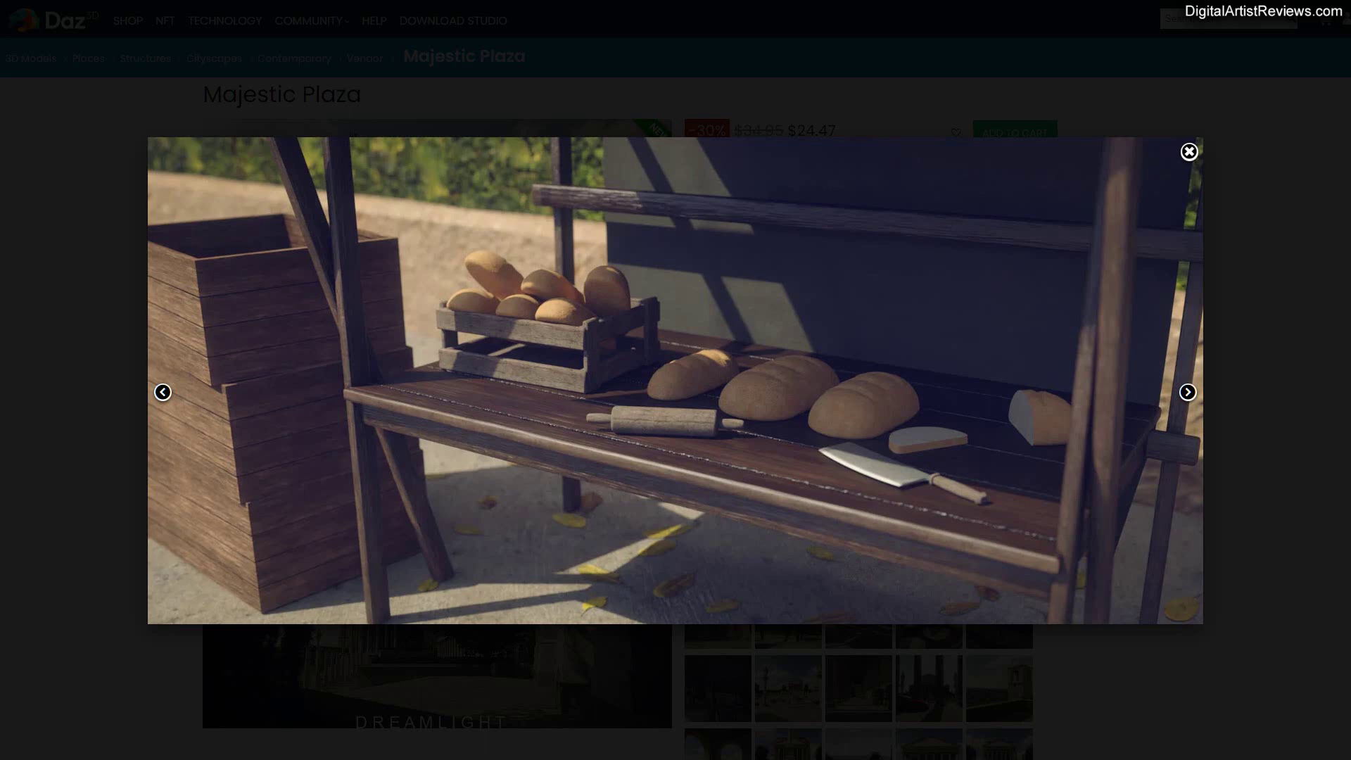
{"action": "key", "text": "Right"}
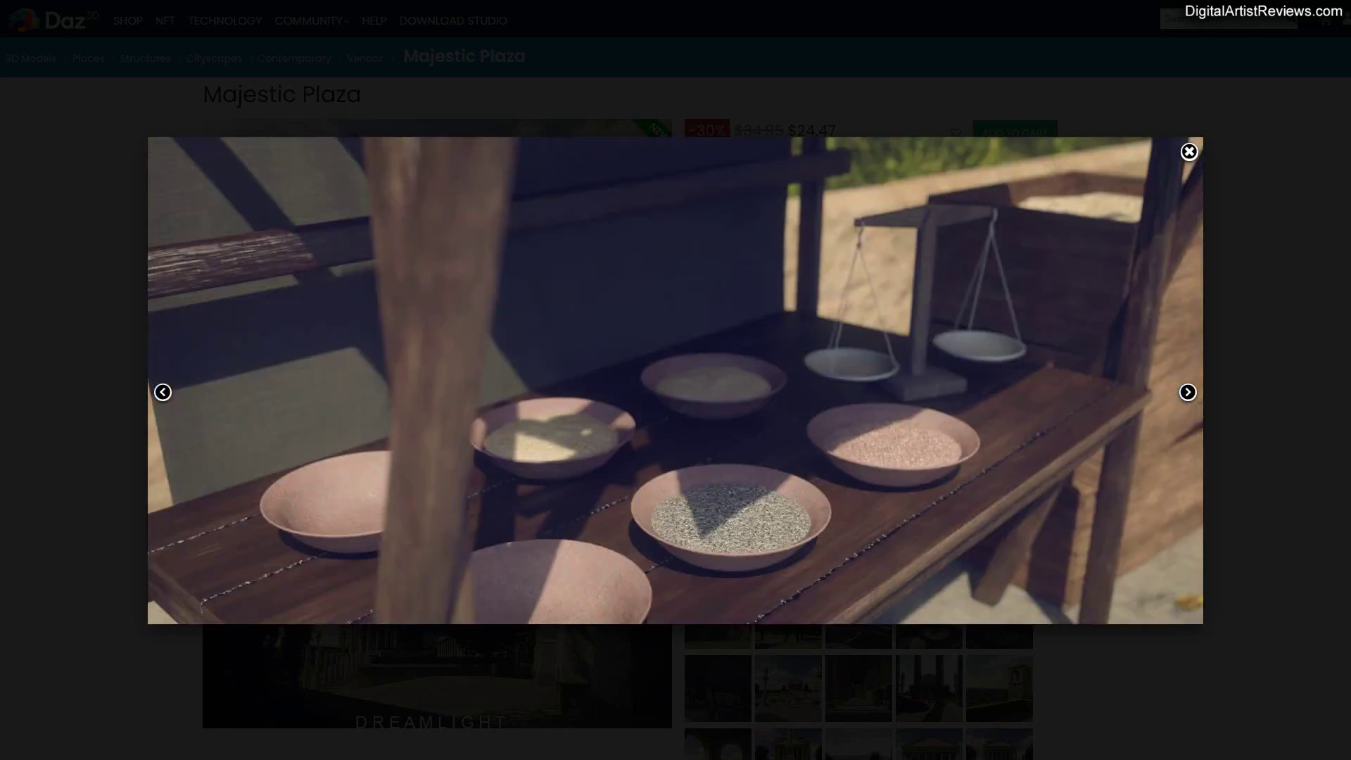
{"action": "left_click", "coordinate": [1188, 392]}
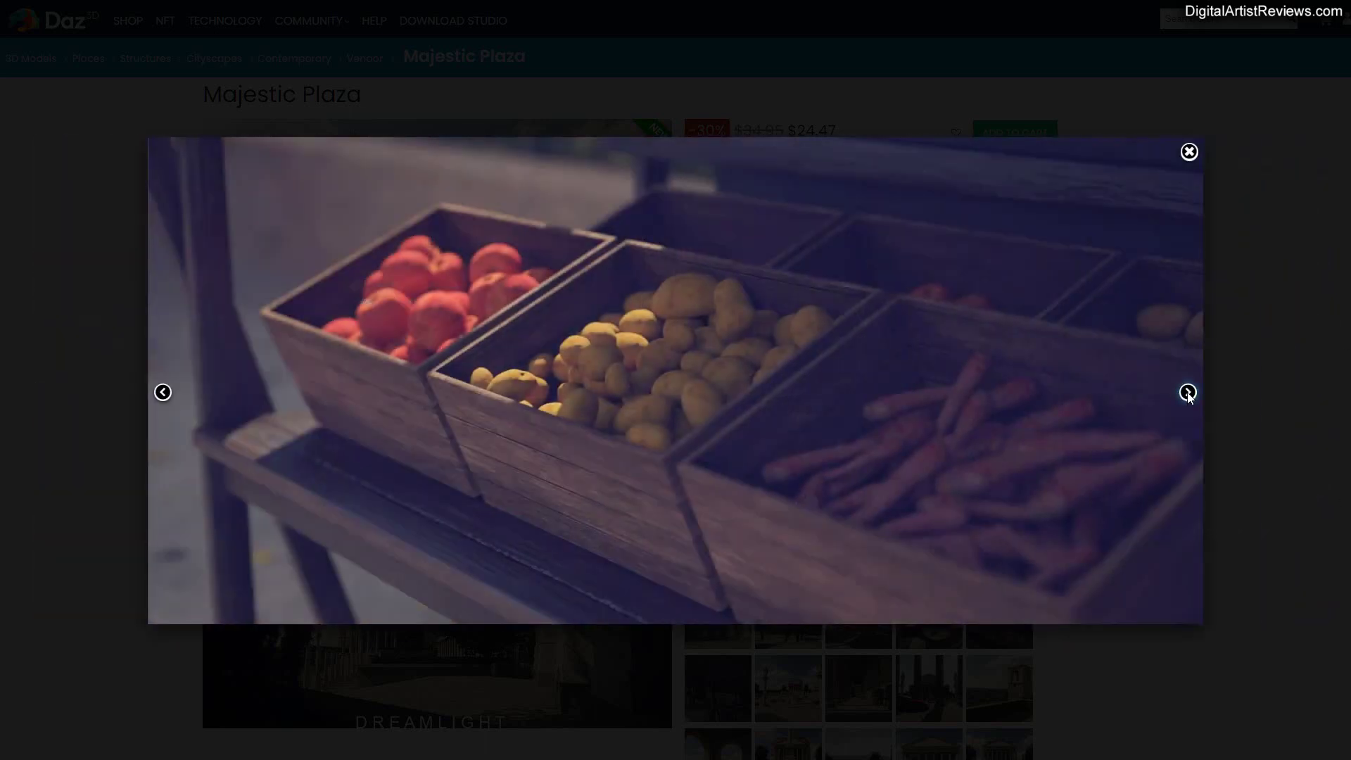
{"action": "left_click", "coordinate": [1188, 391]}
{"action": "left_click", "coordinate": [1188, 392]}
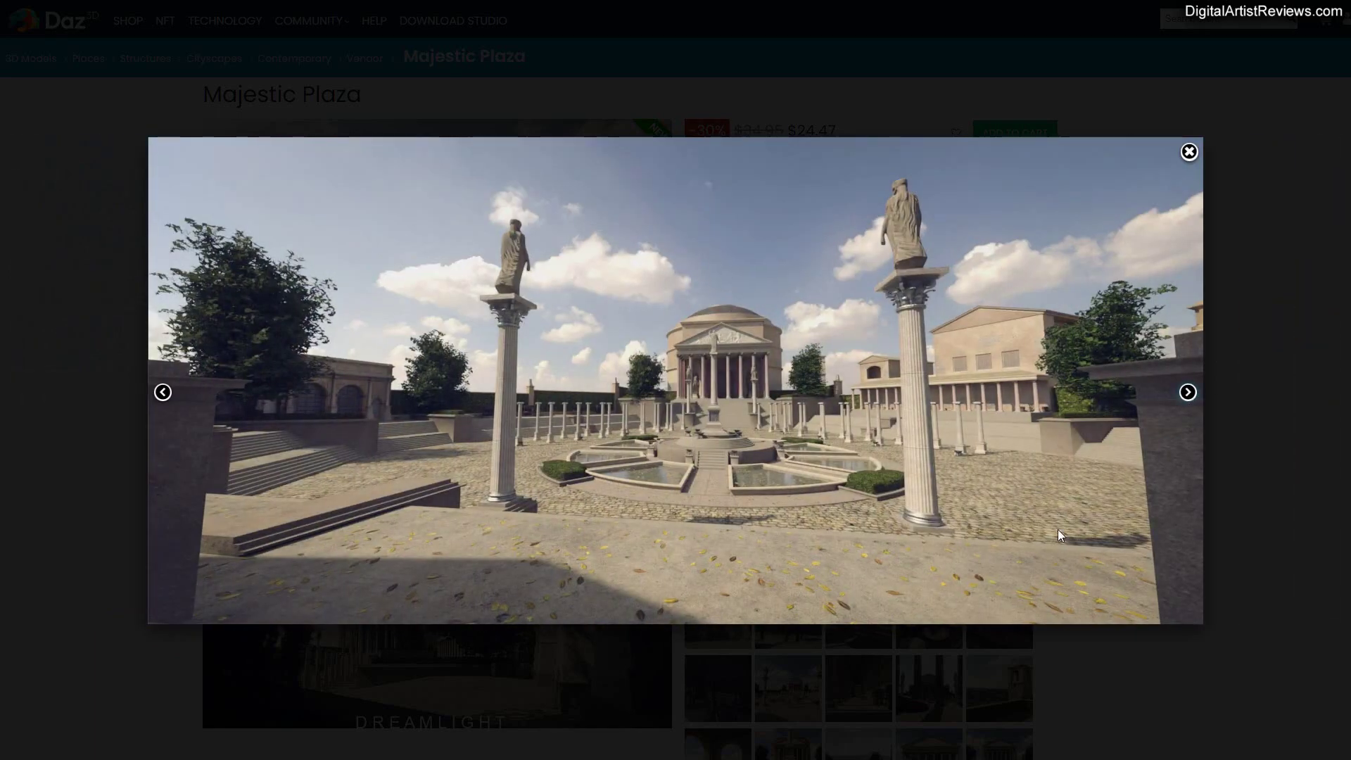